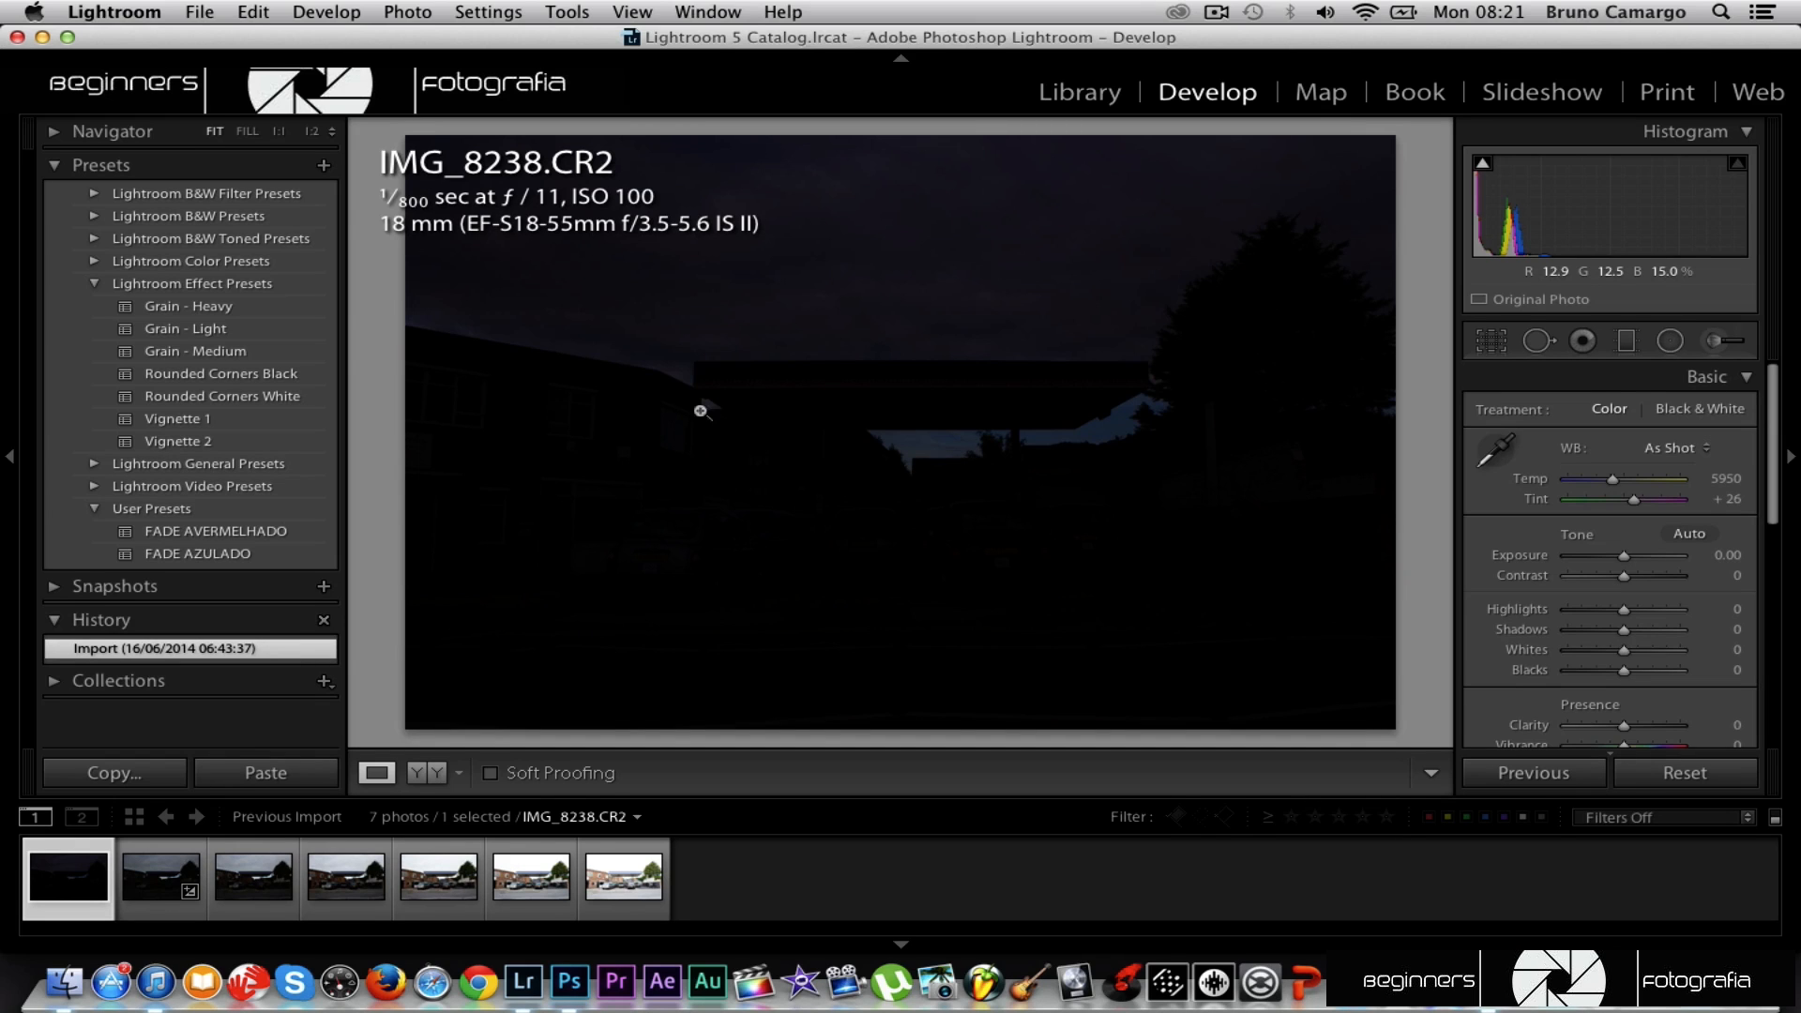
View the bracketed exposures IMG_8239, IMG_8241 and IMG_8243 one after another to compare their brightness.
click(141, 882)
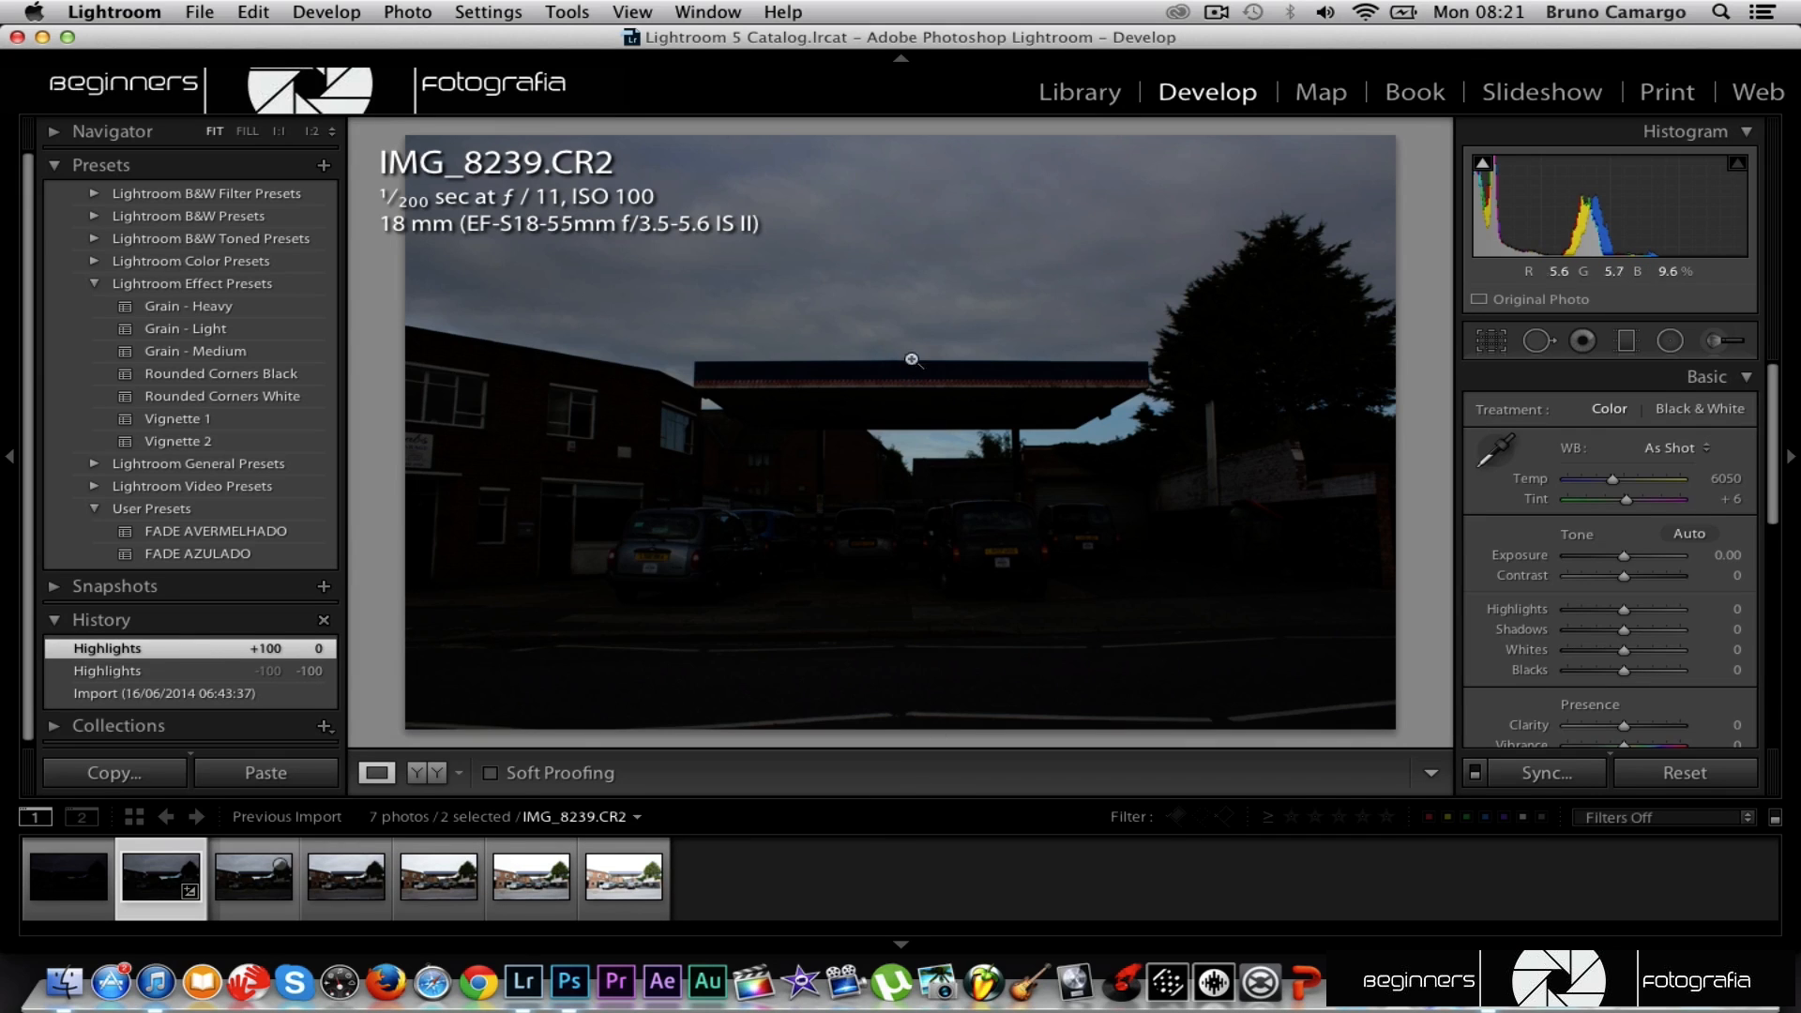
click(342, 868)
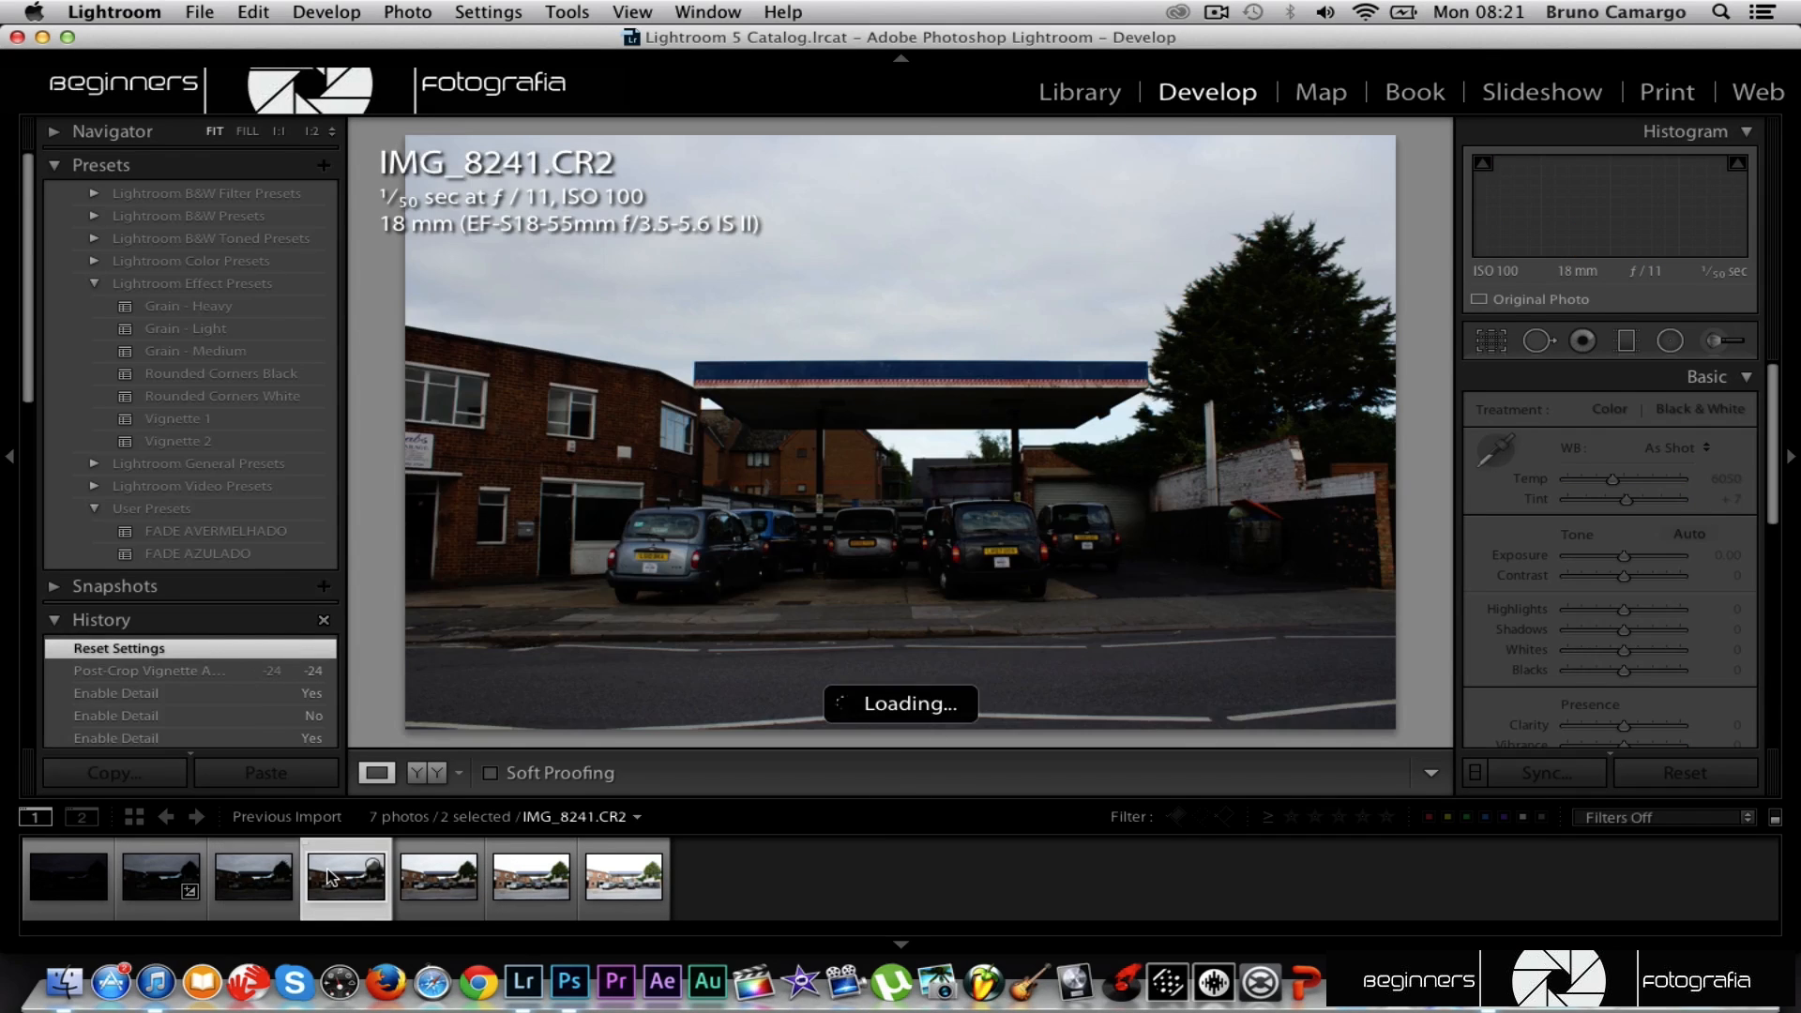
click(533, 871)
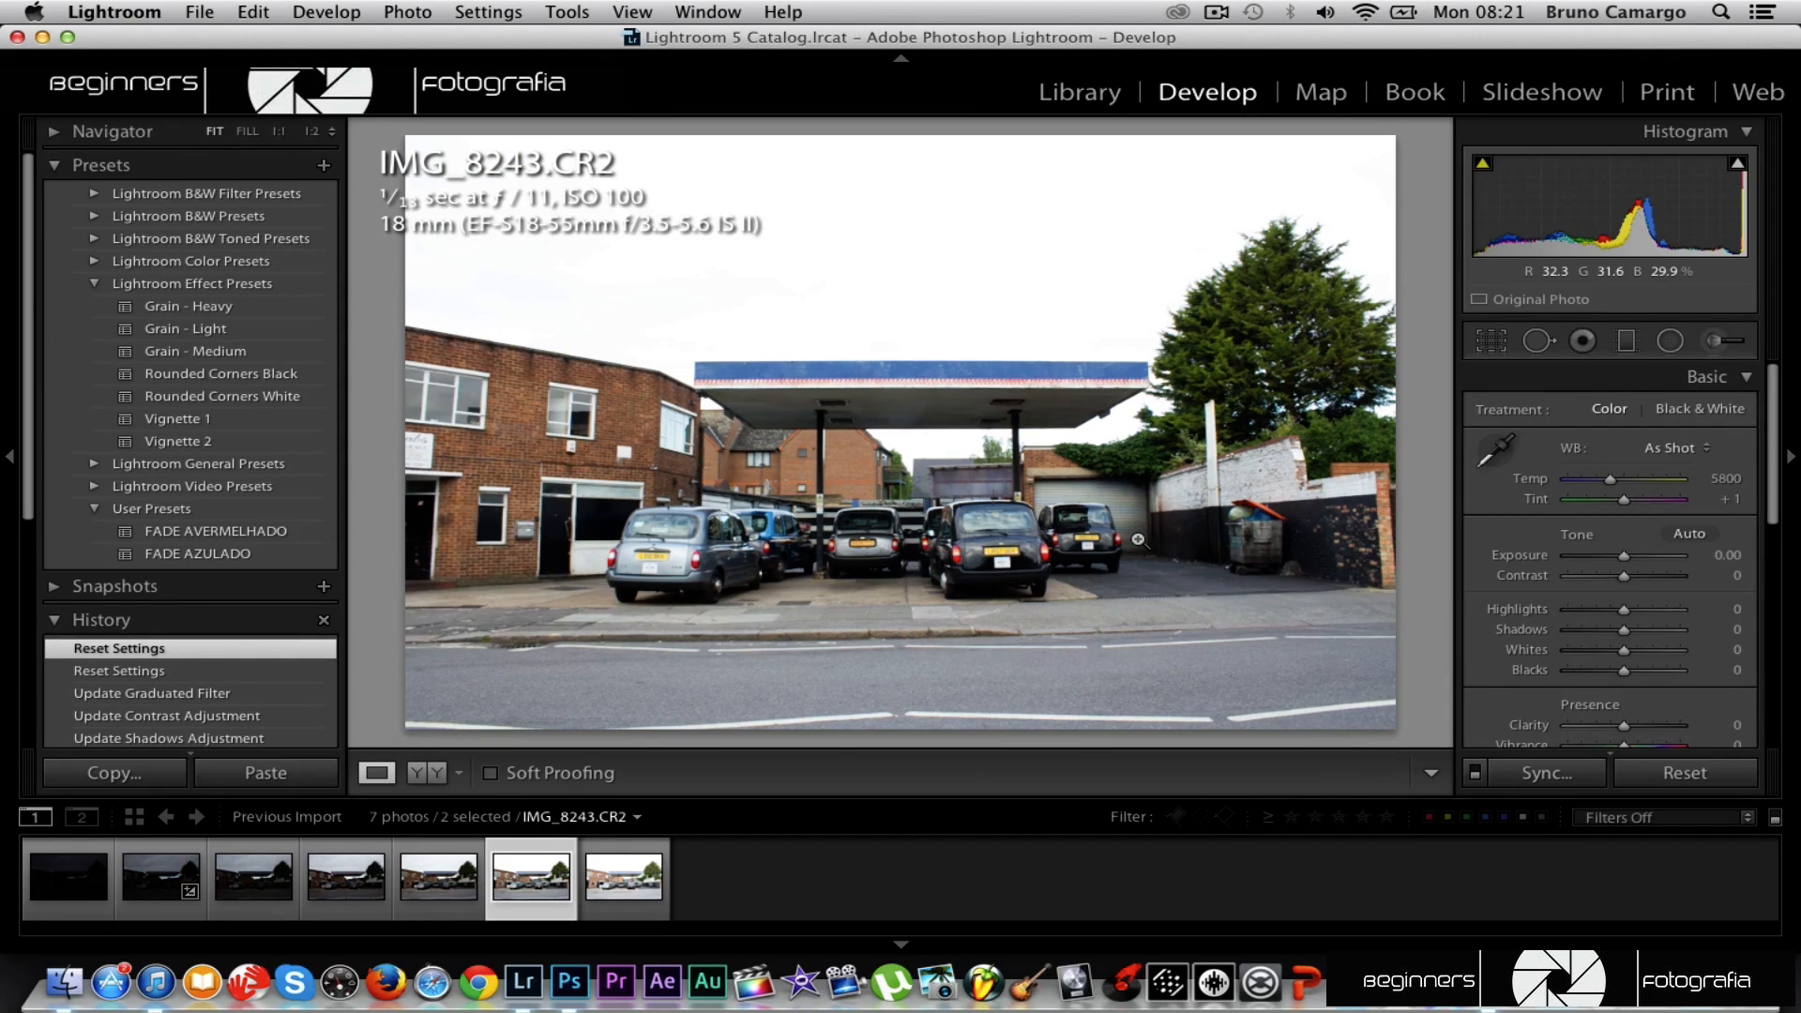
Select the six exposures from IMG_8239 to the last photo and send them to Merge to HDR Pro in Photoshop.
click(156, 885)
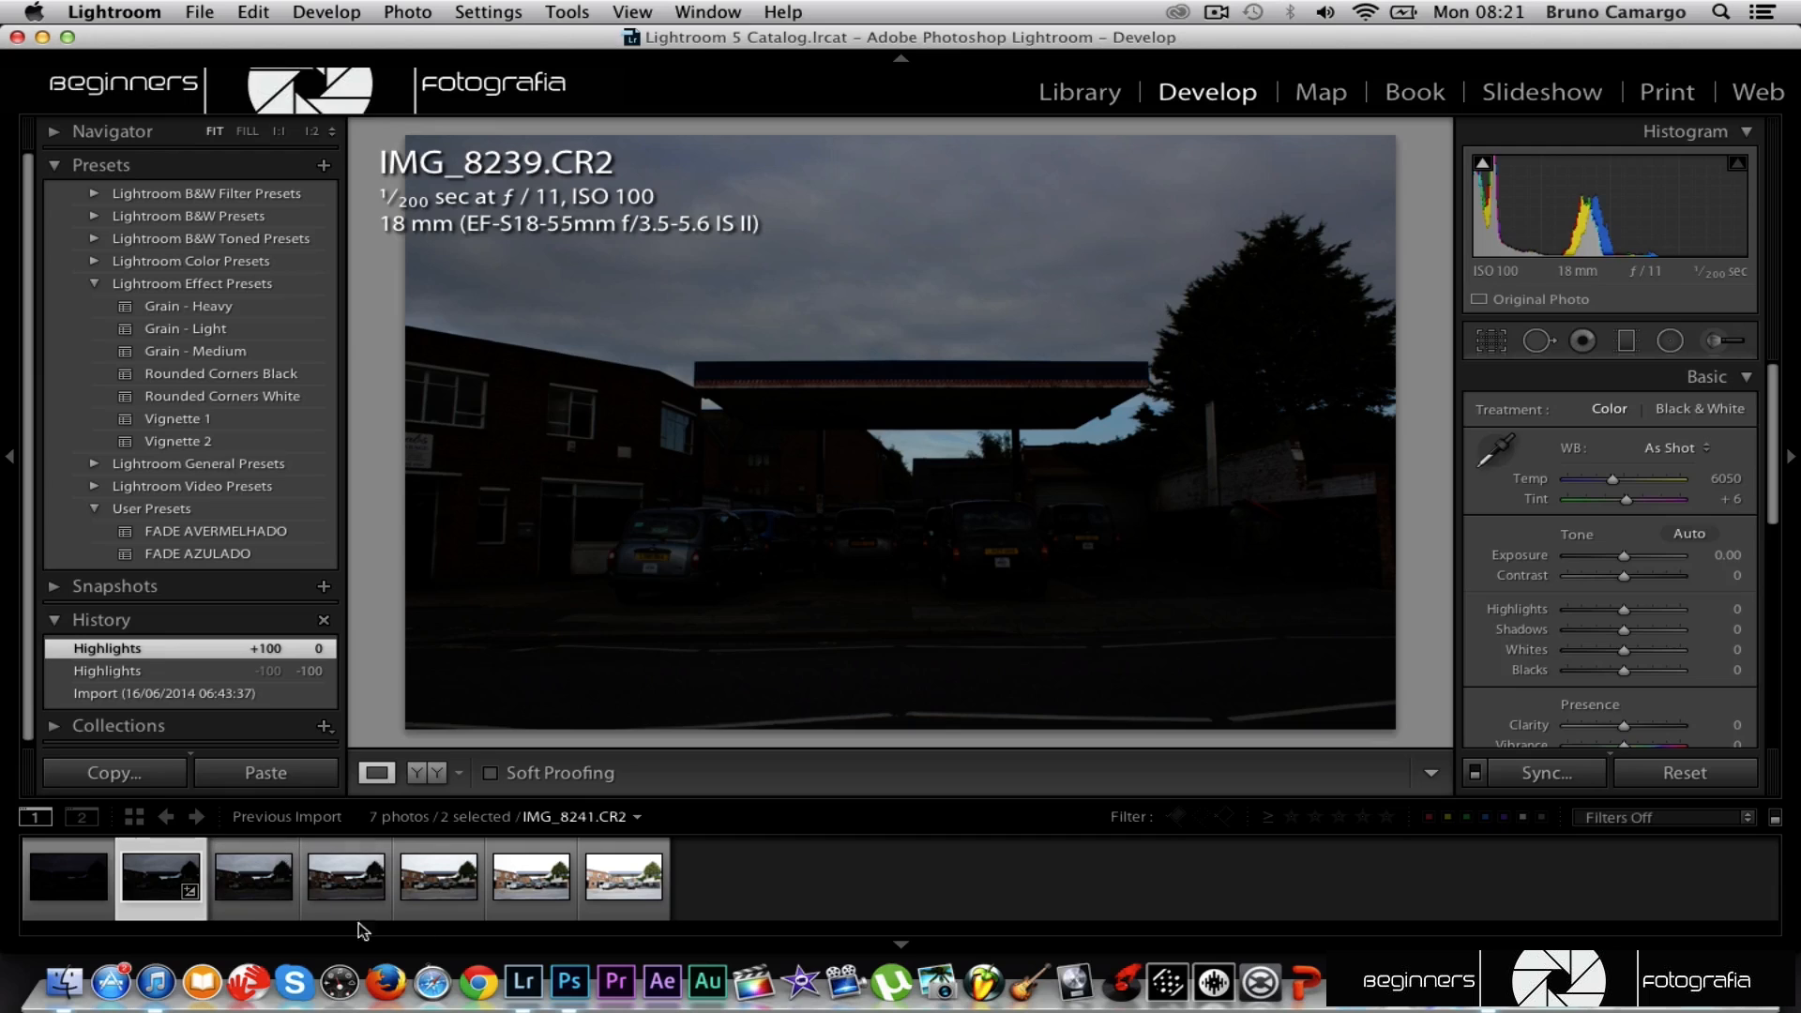
shift+click(606, 916)
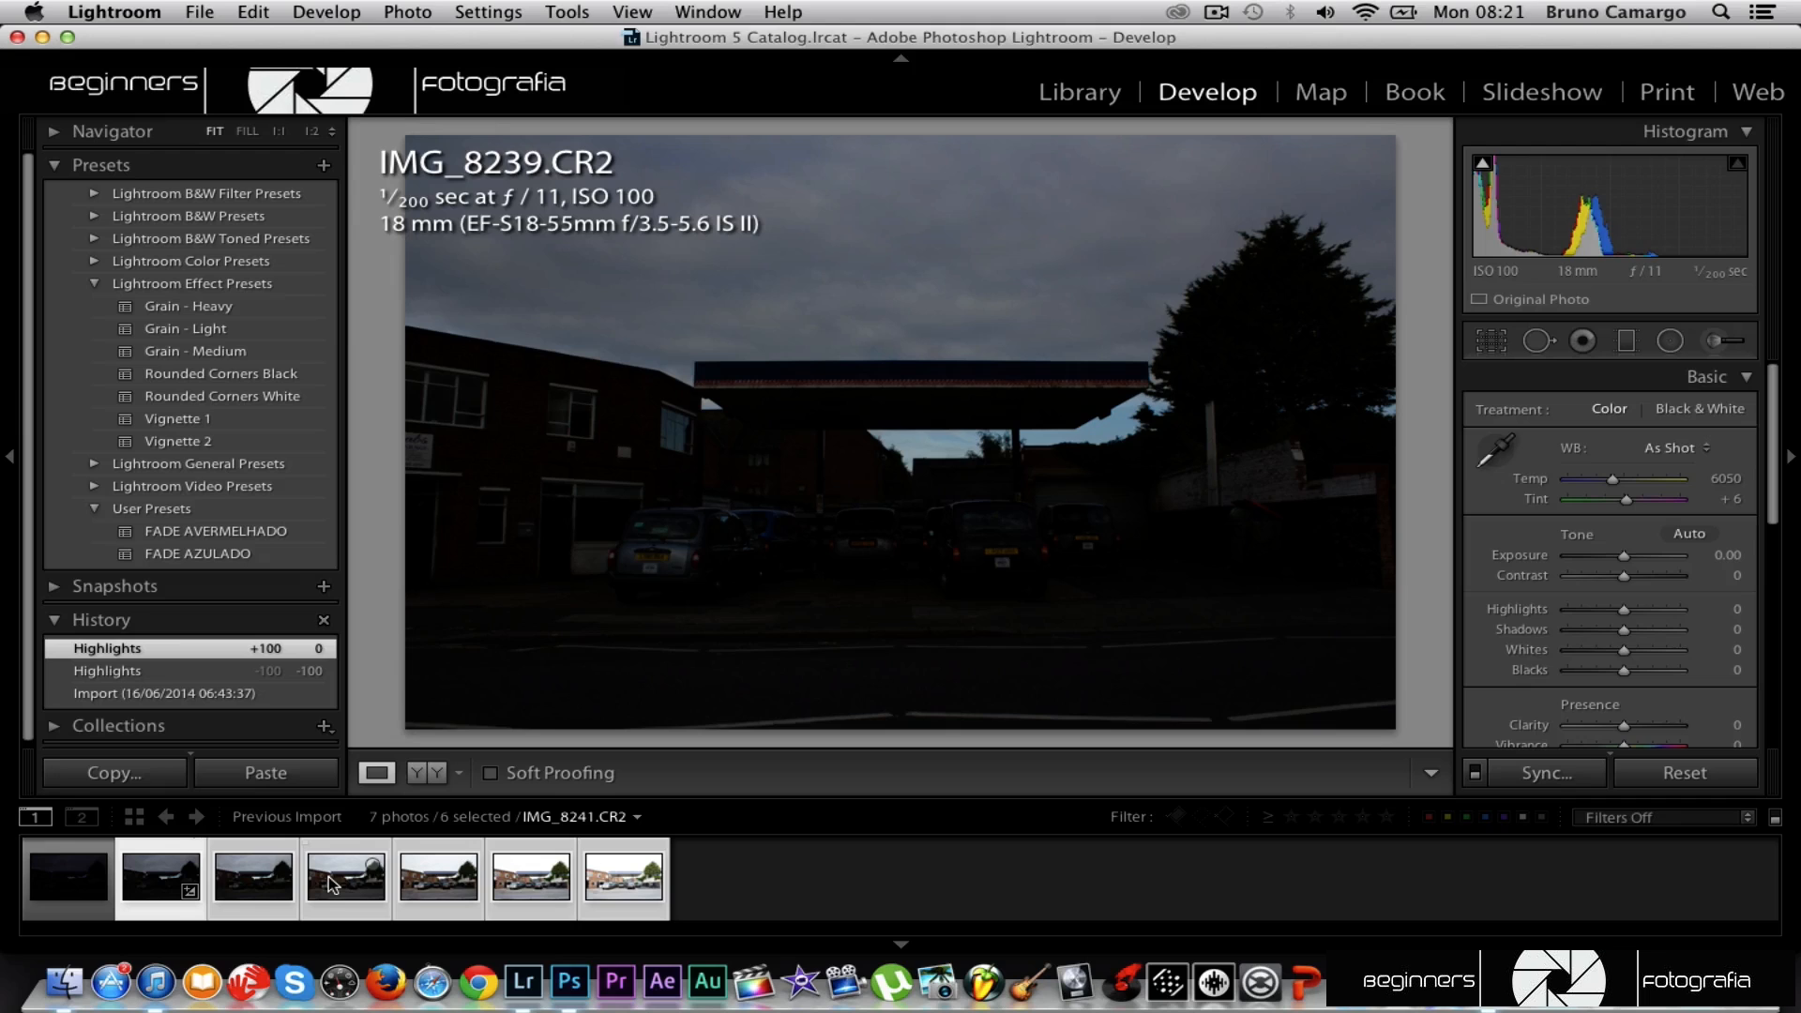
right_click(330, 885)
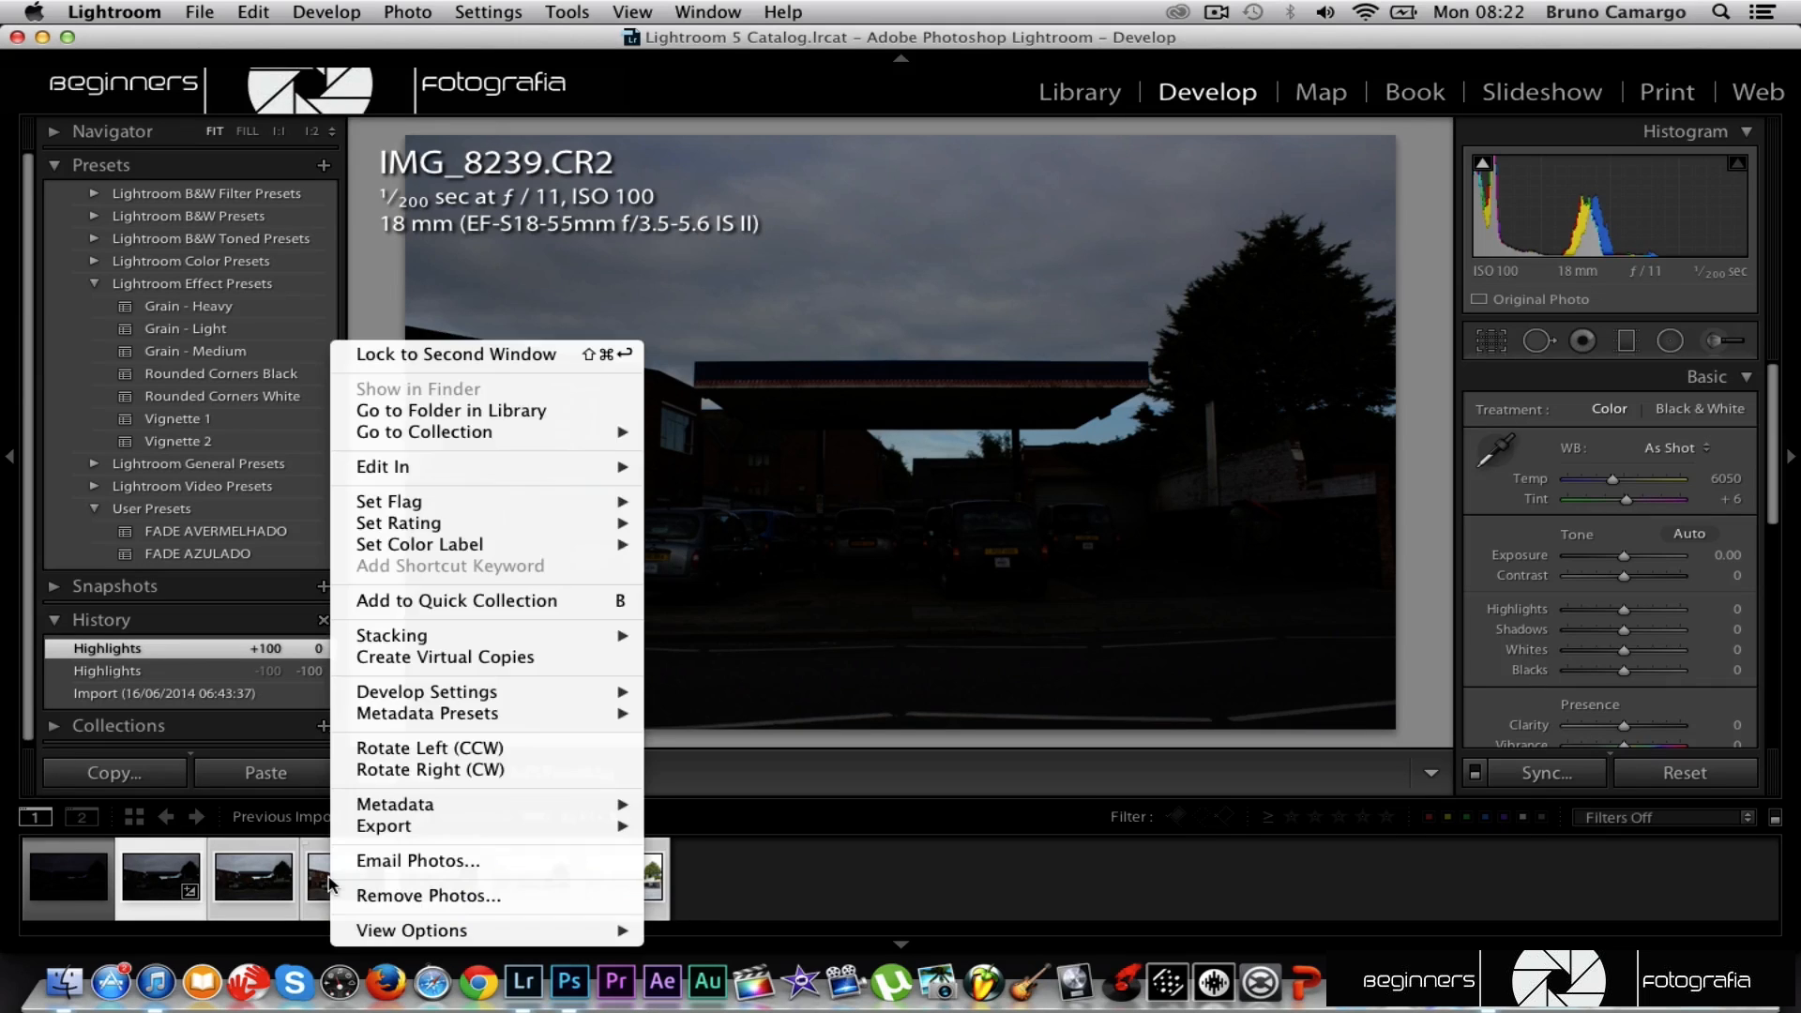
mouse_move(519, 478)
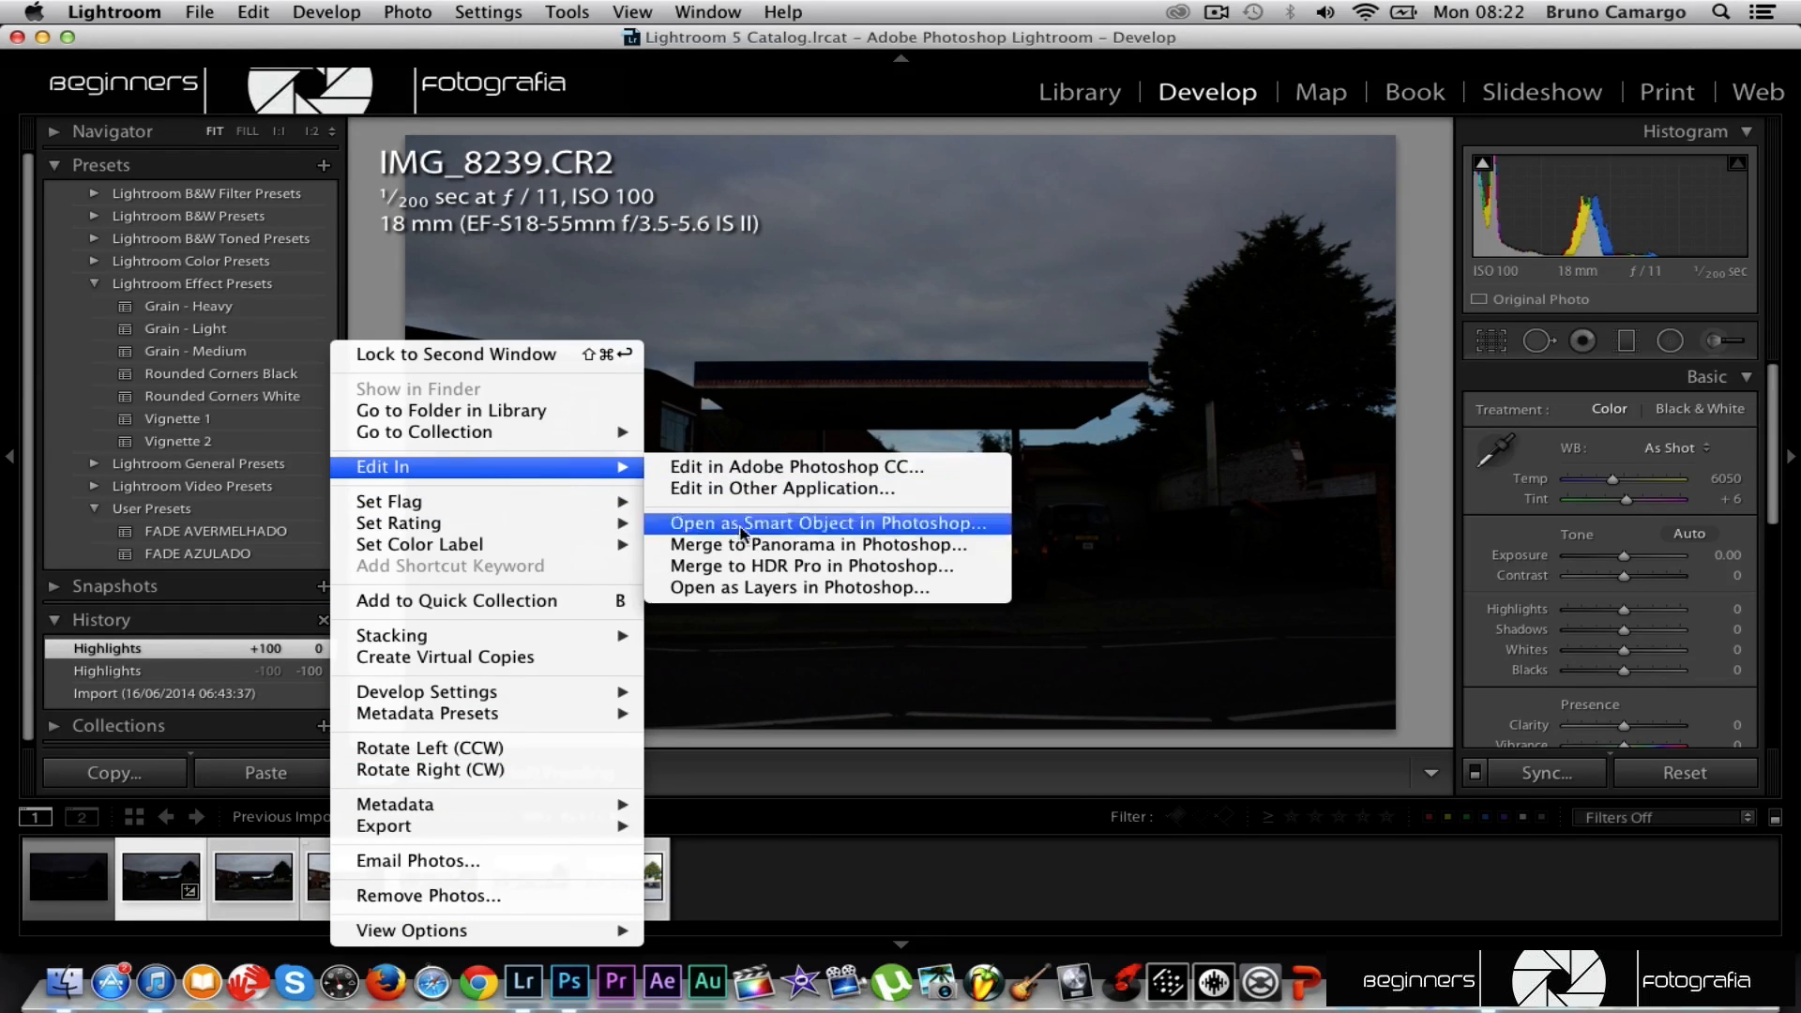
click(820, 568)
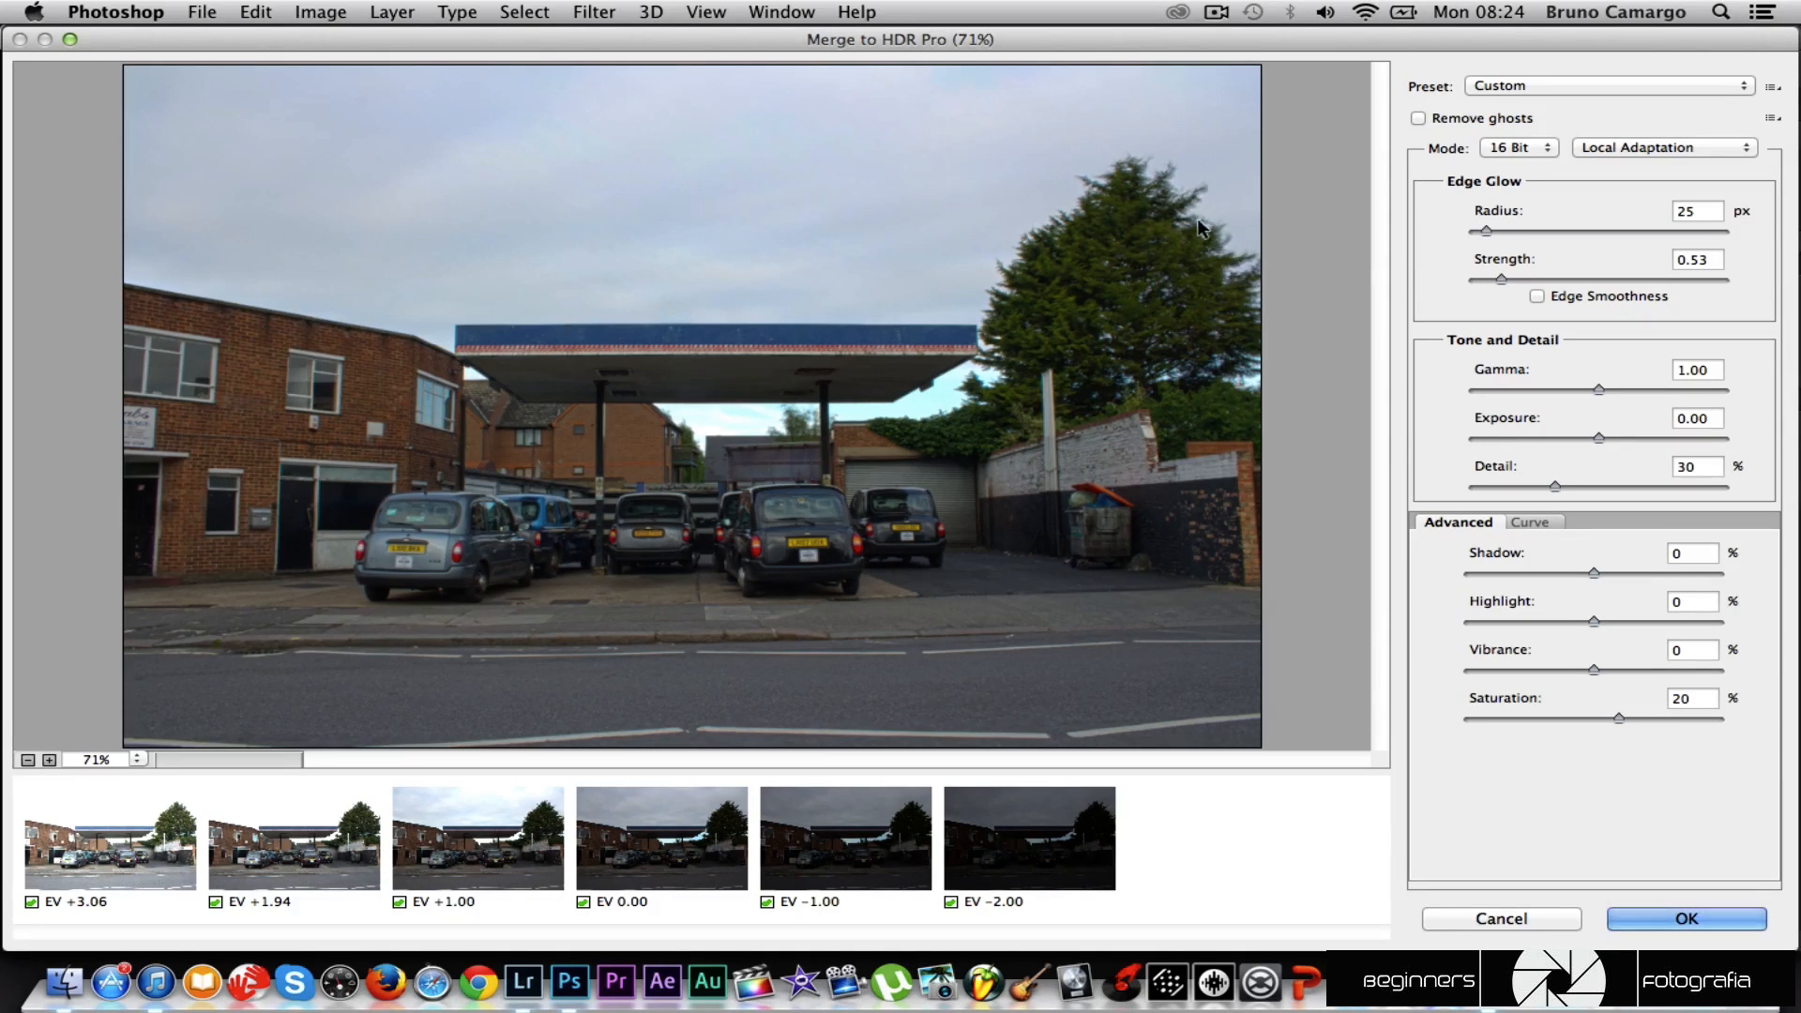
Turn on ghost removal and try the Surrealistic preset on the HDR merge.
click(1419, 118)
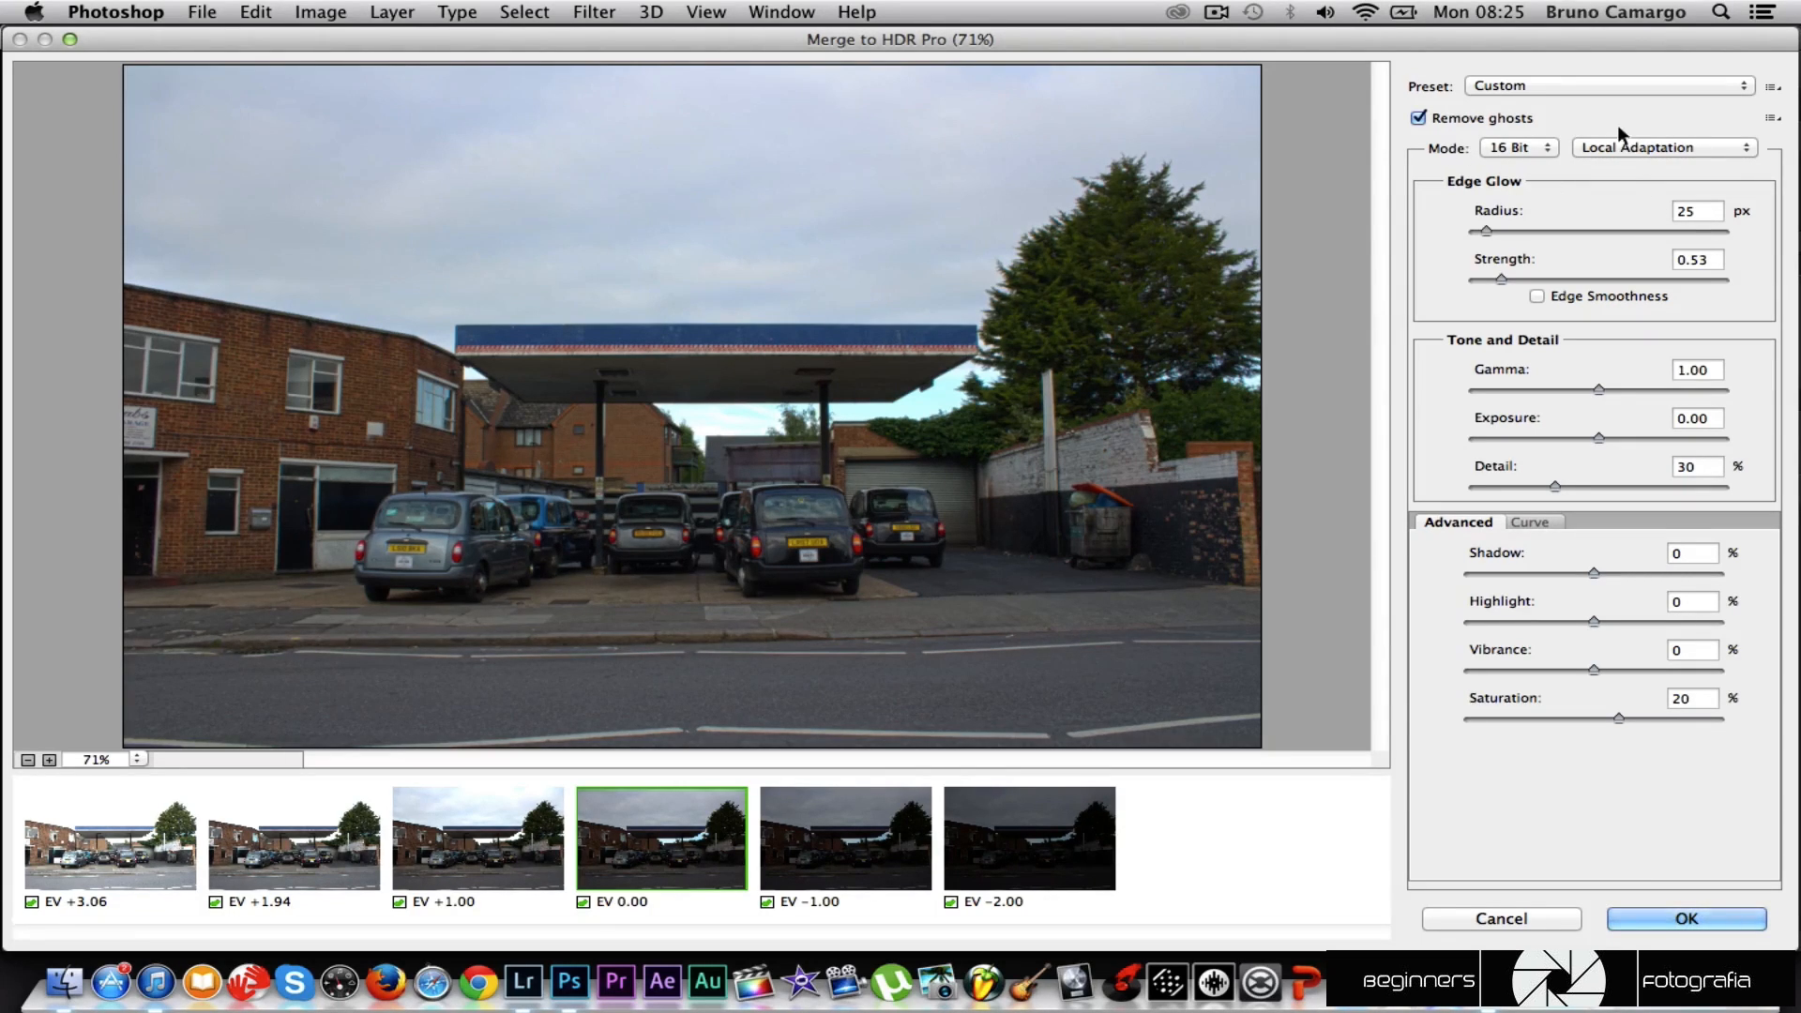
click(1585, 86)
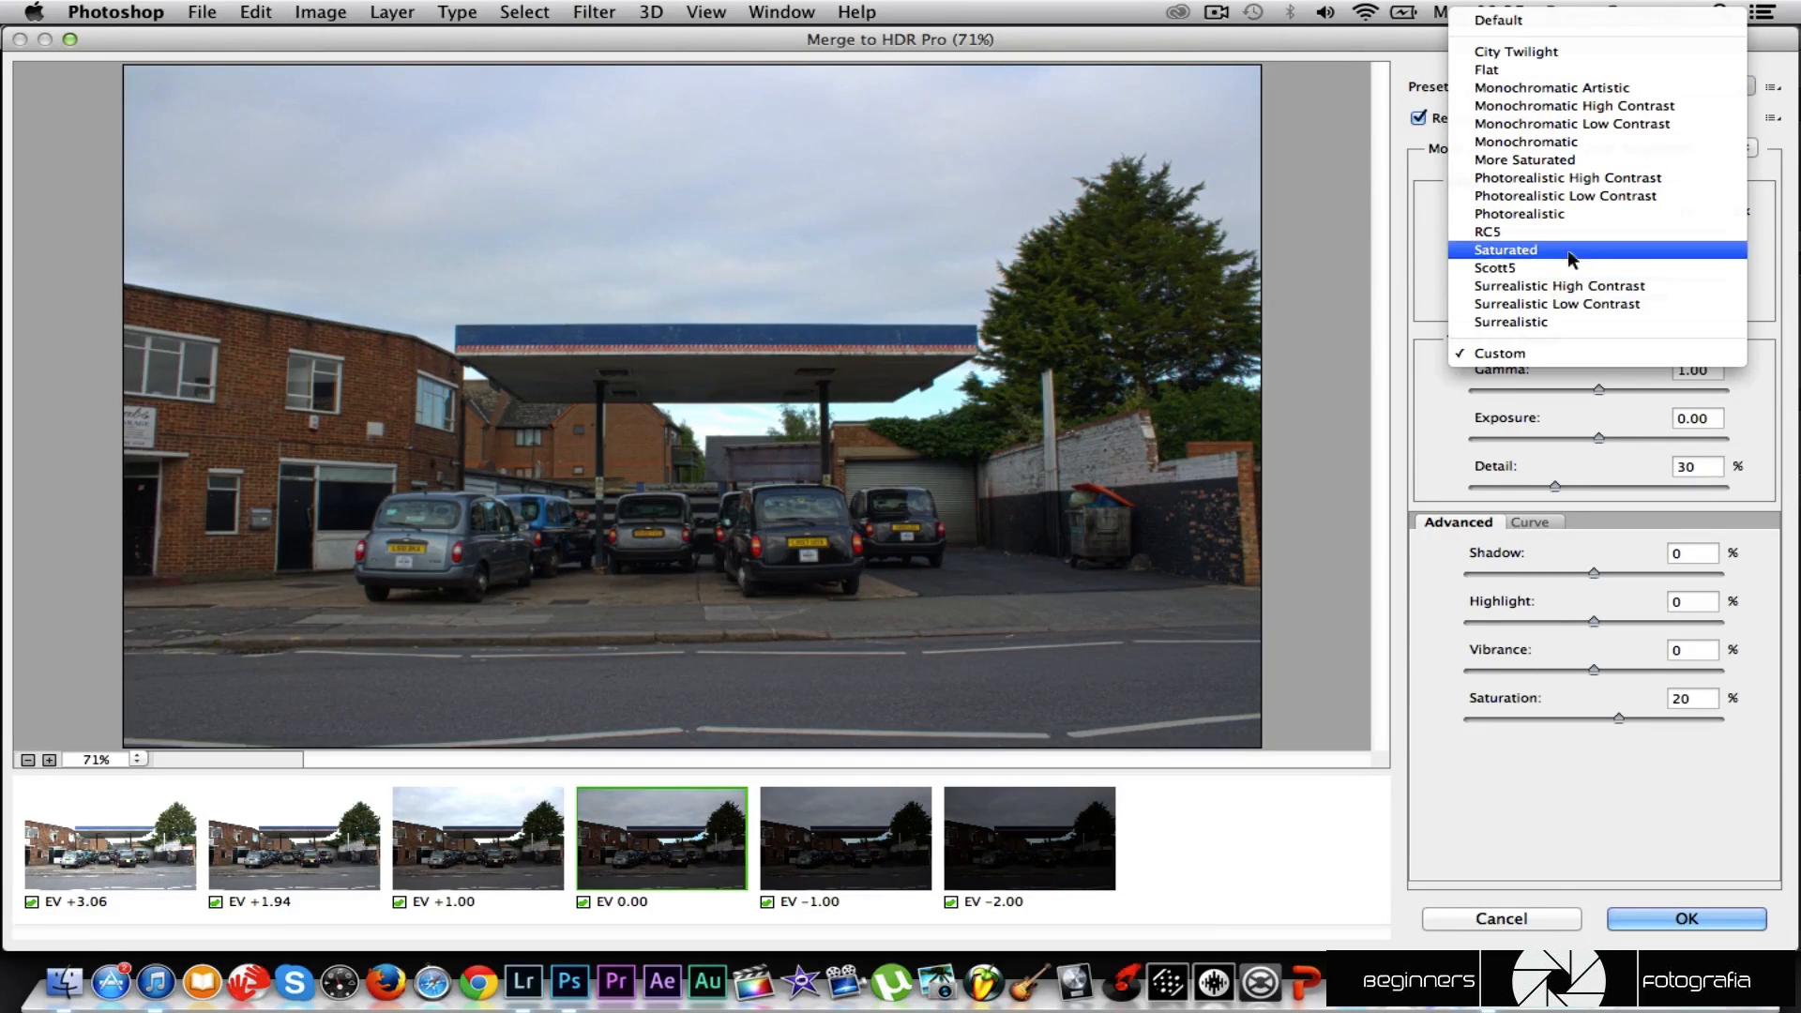
click(1545, 323)
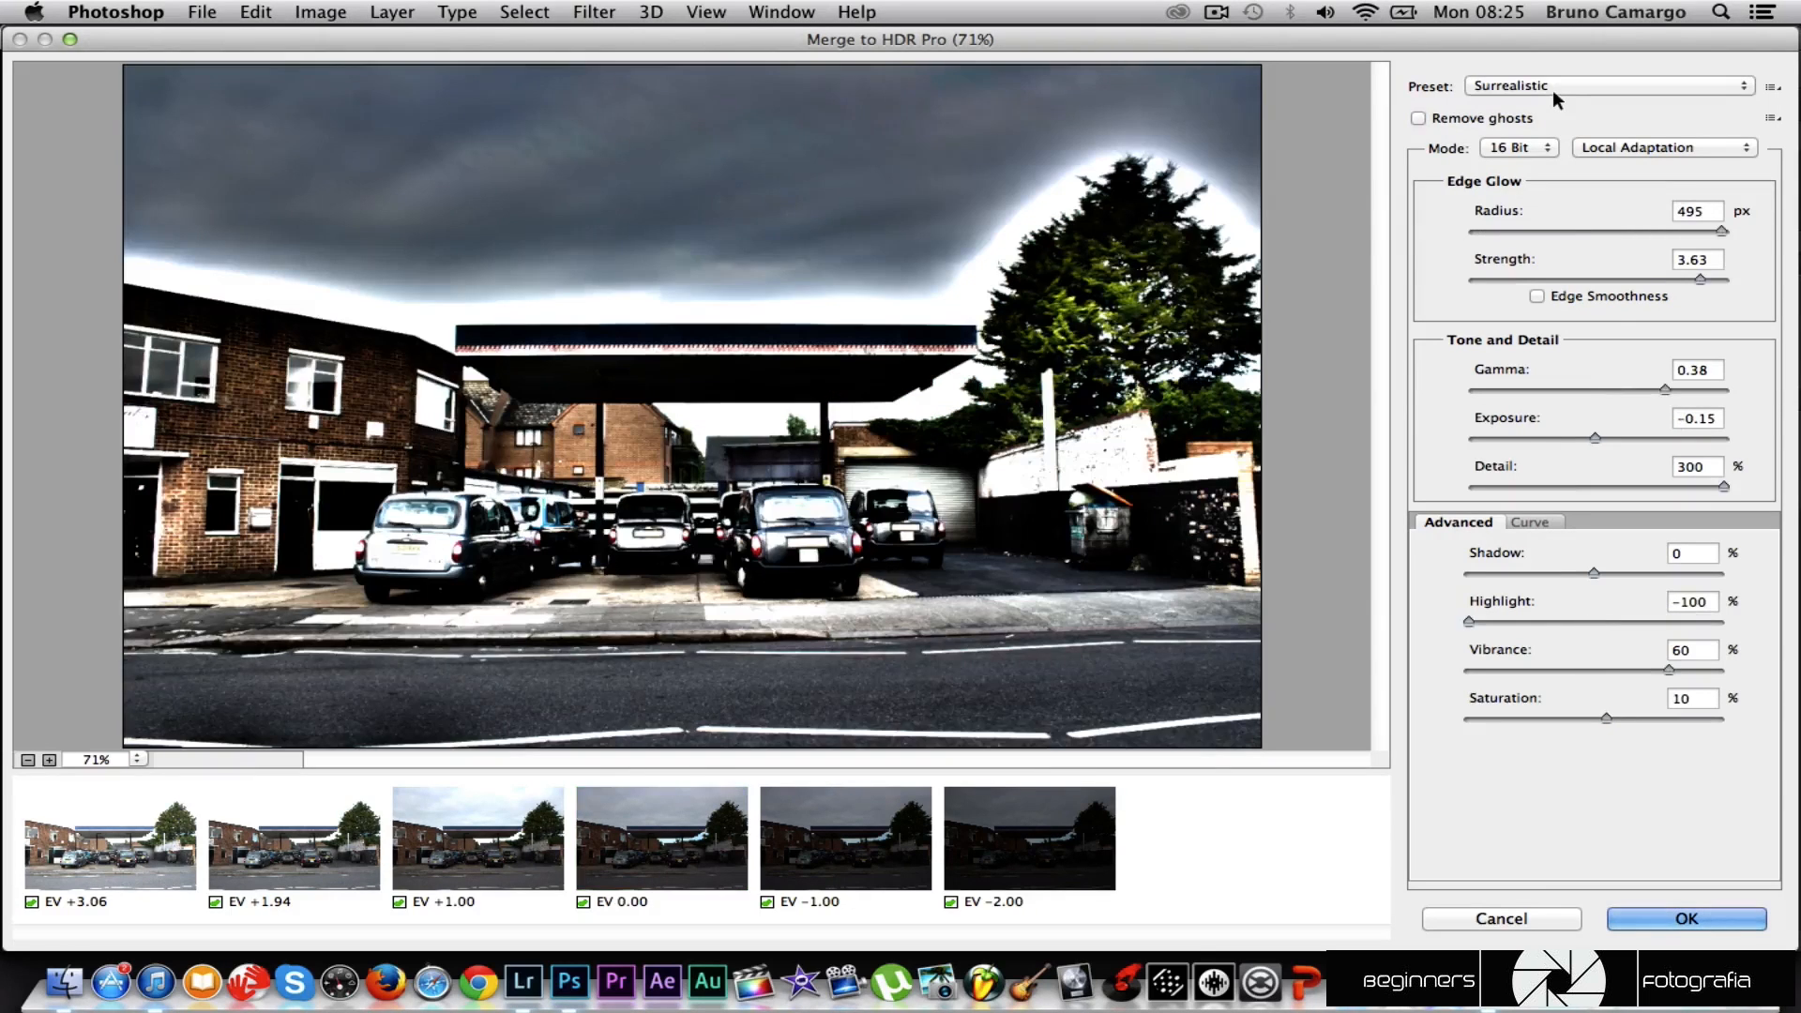
Try the Monochromatic preset on the HDR merge, then return to the Default preset.
click(1552, 88)
mouse_move(1576, 13)
click(1533, 83)
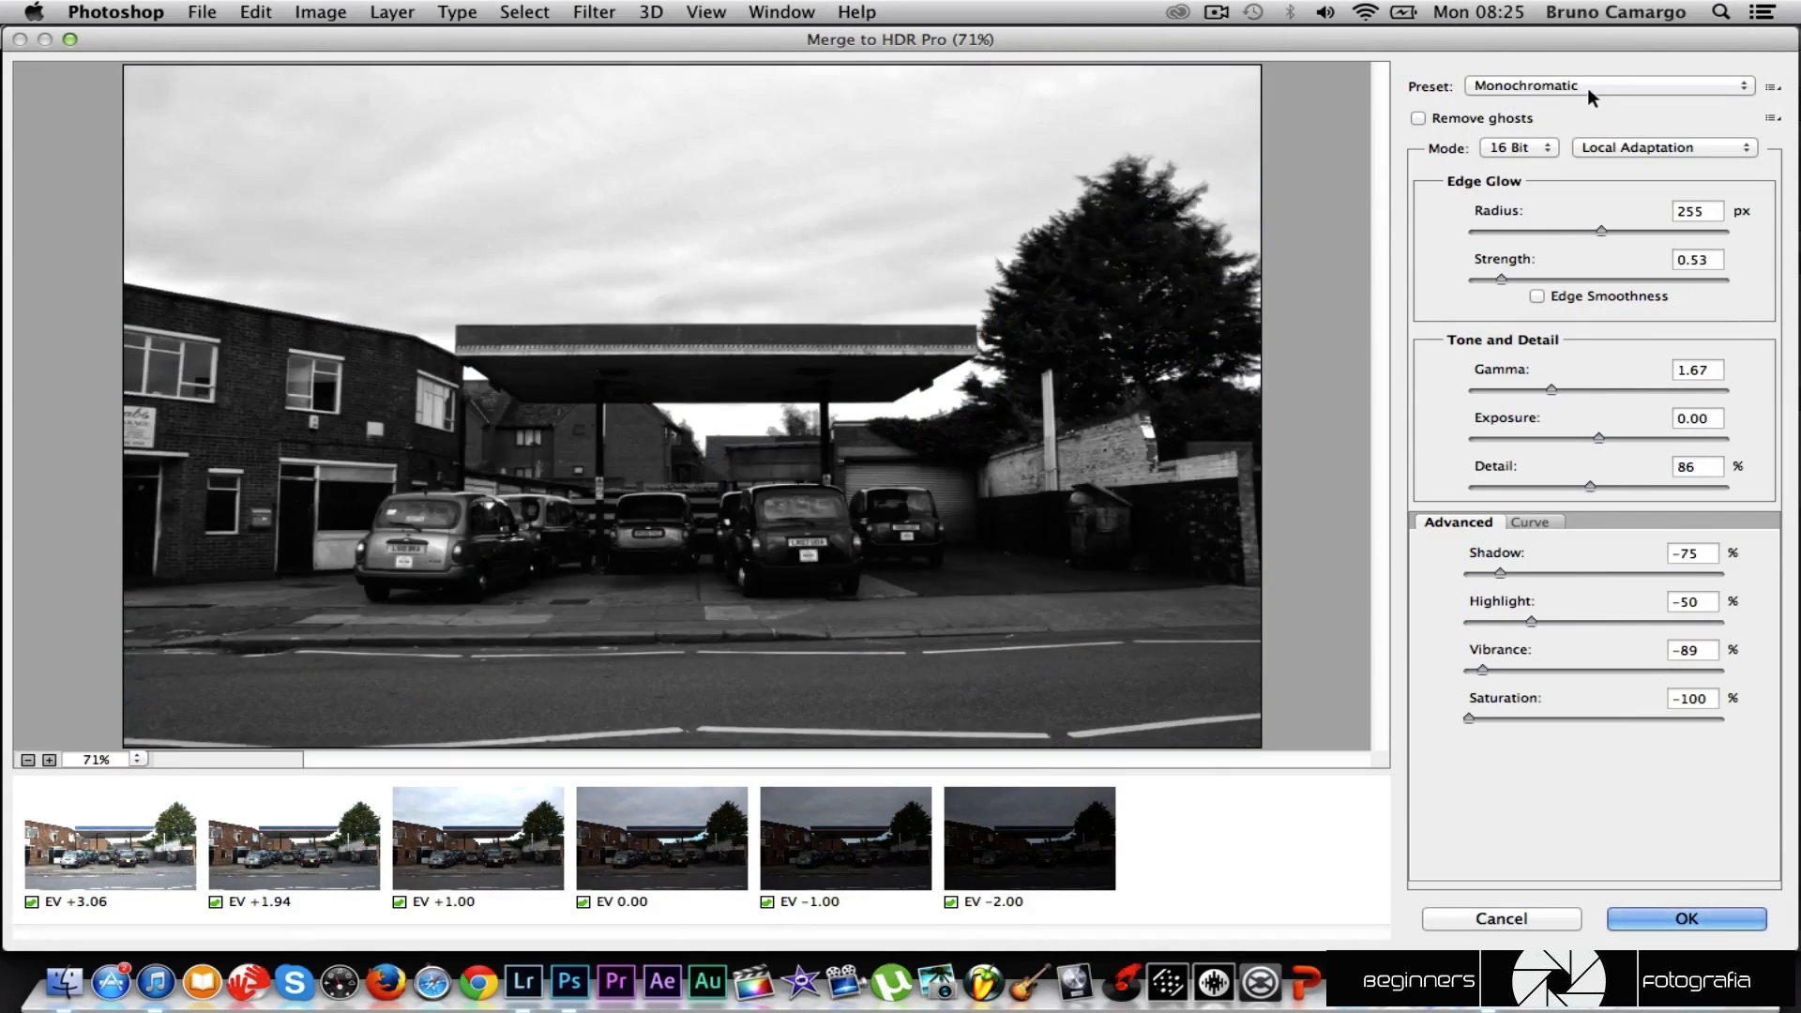
click(1588, 88)
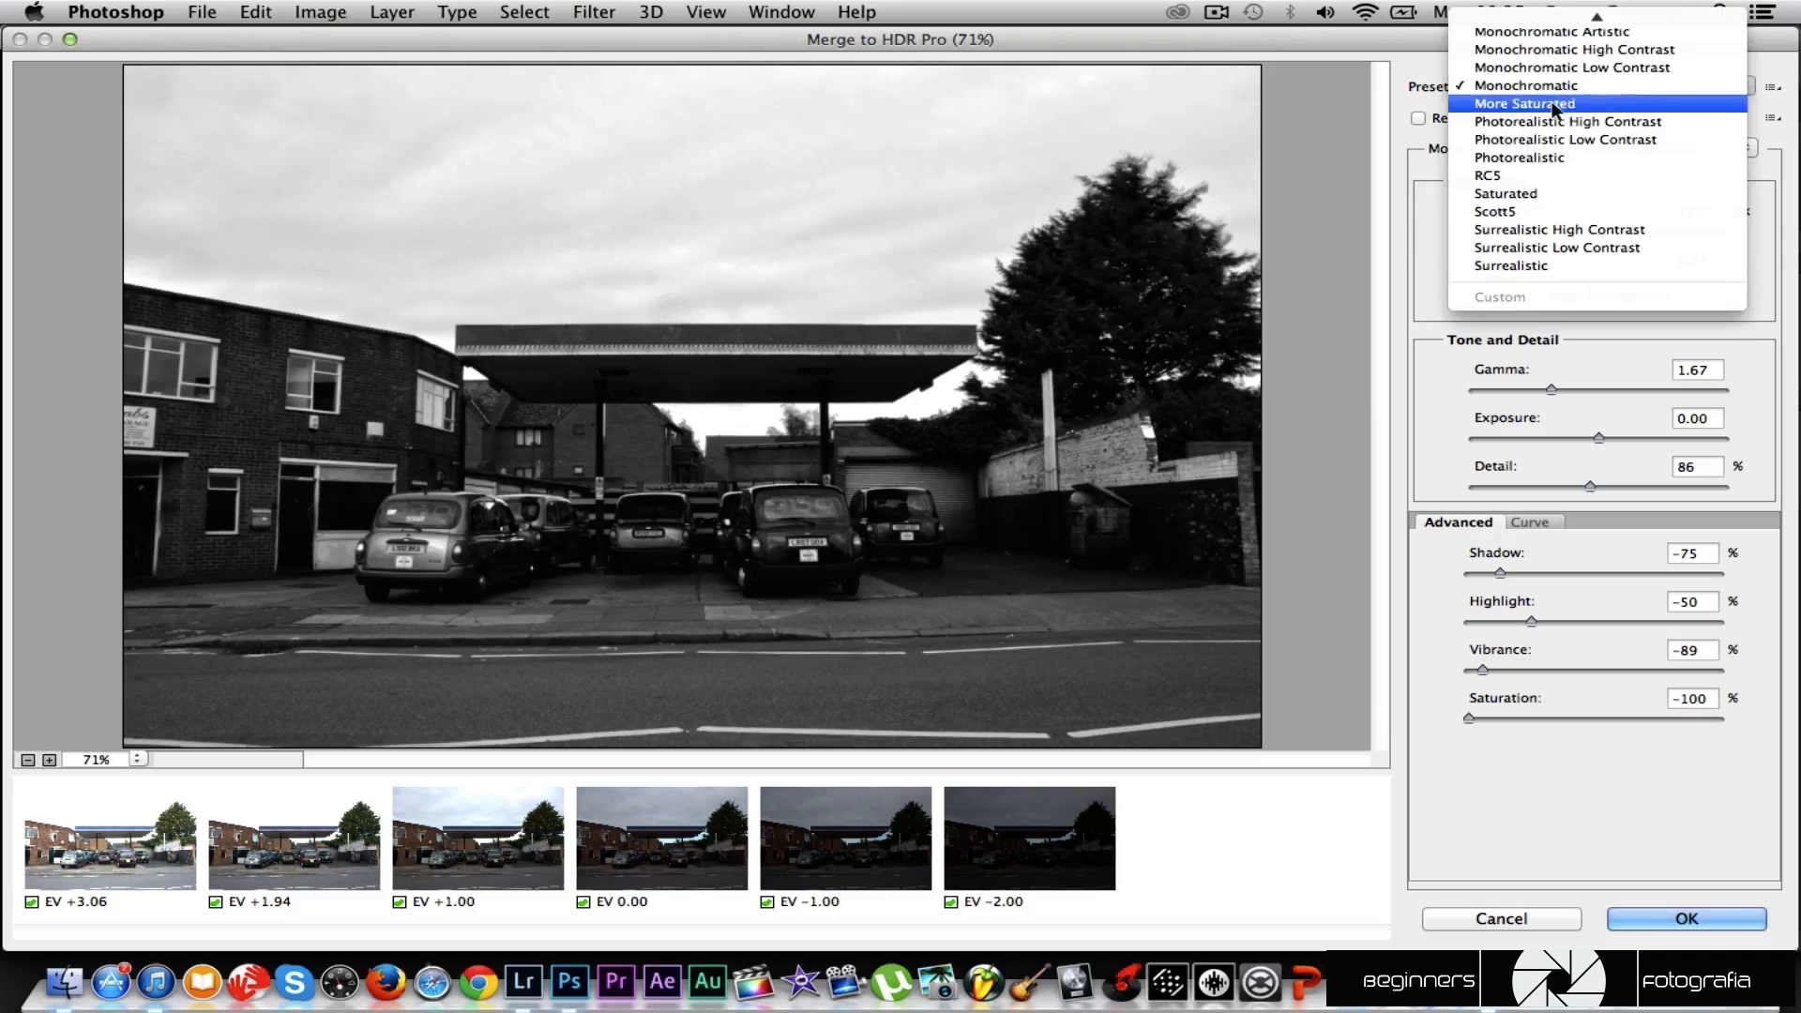
mouse_move(1585, 13)
click(1534, 70)
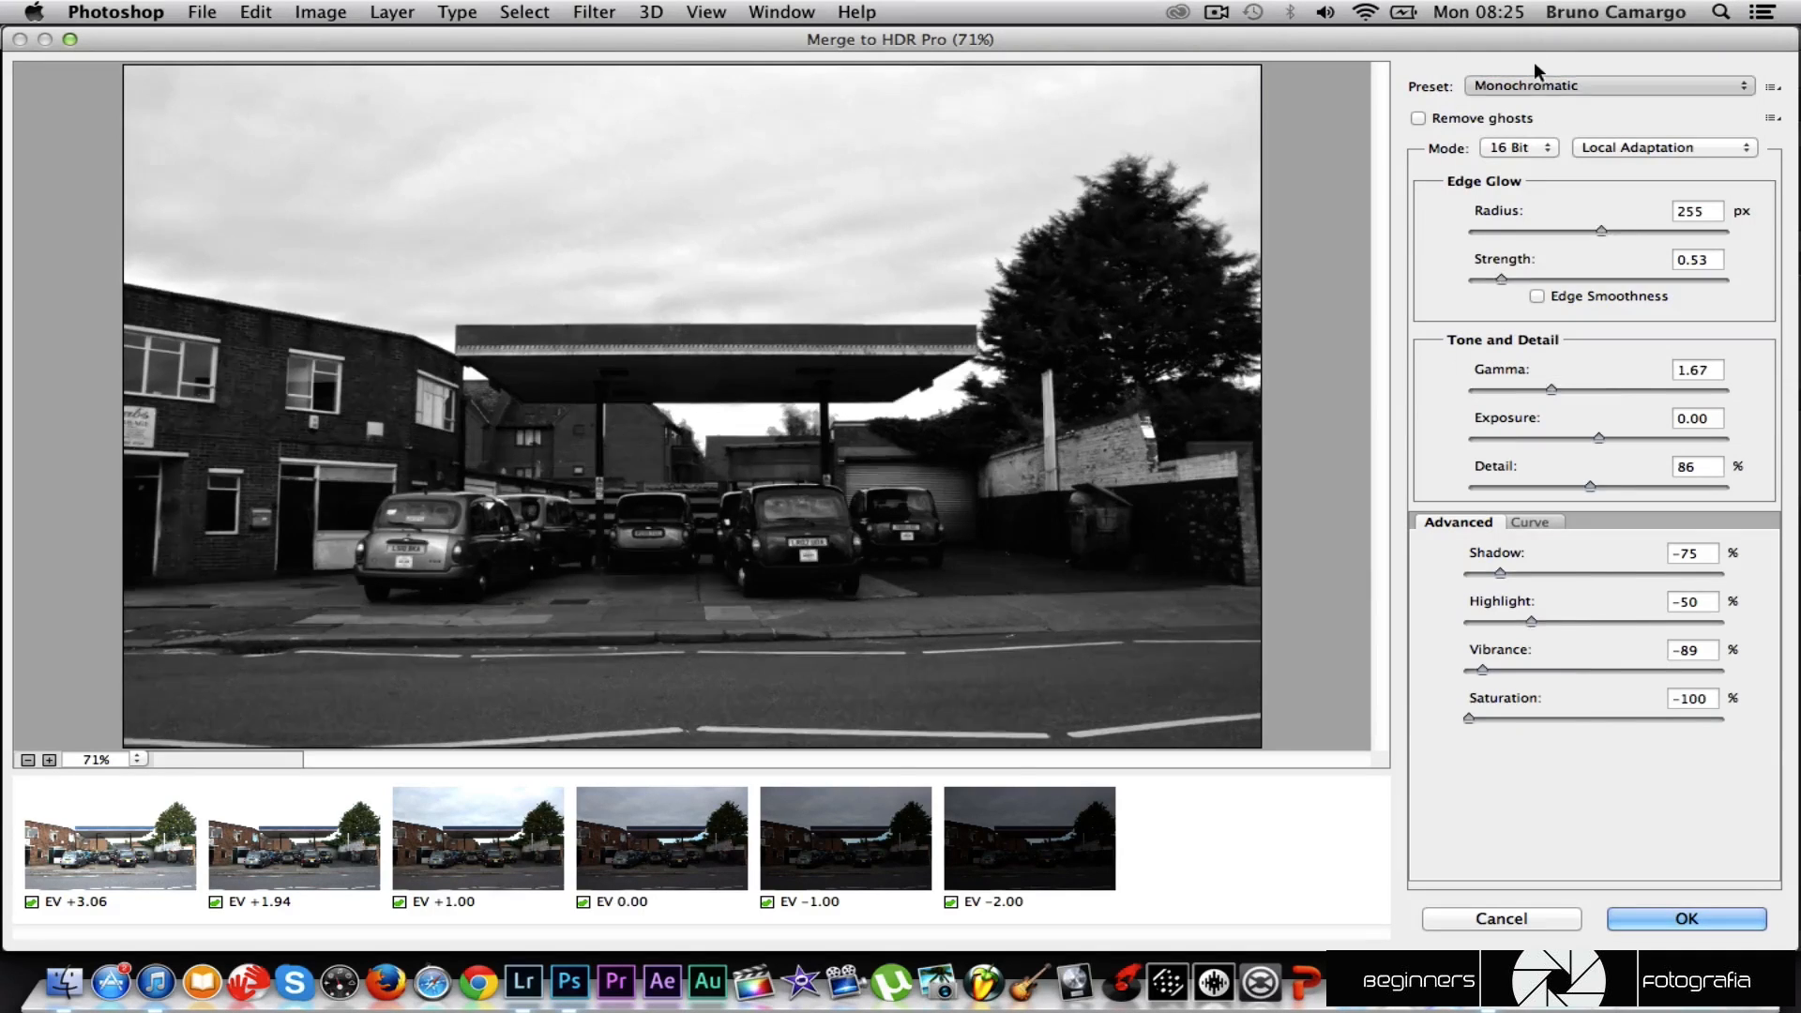
click(1563, 83)
click(1512, 30)
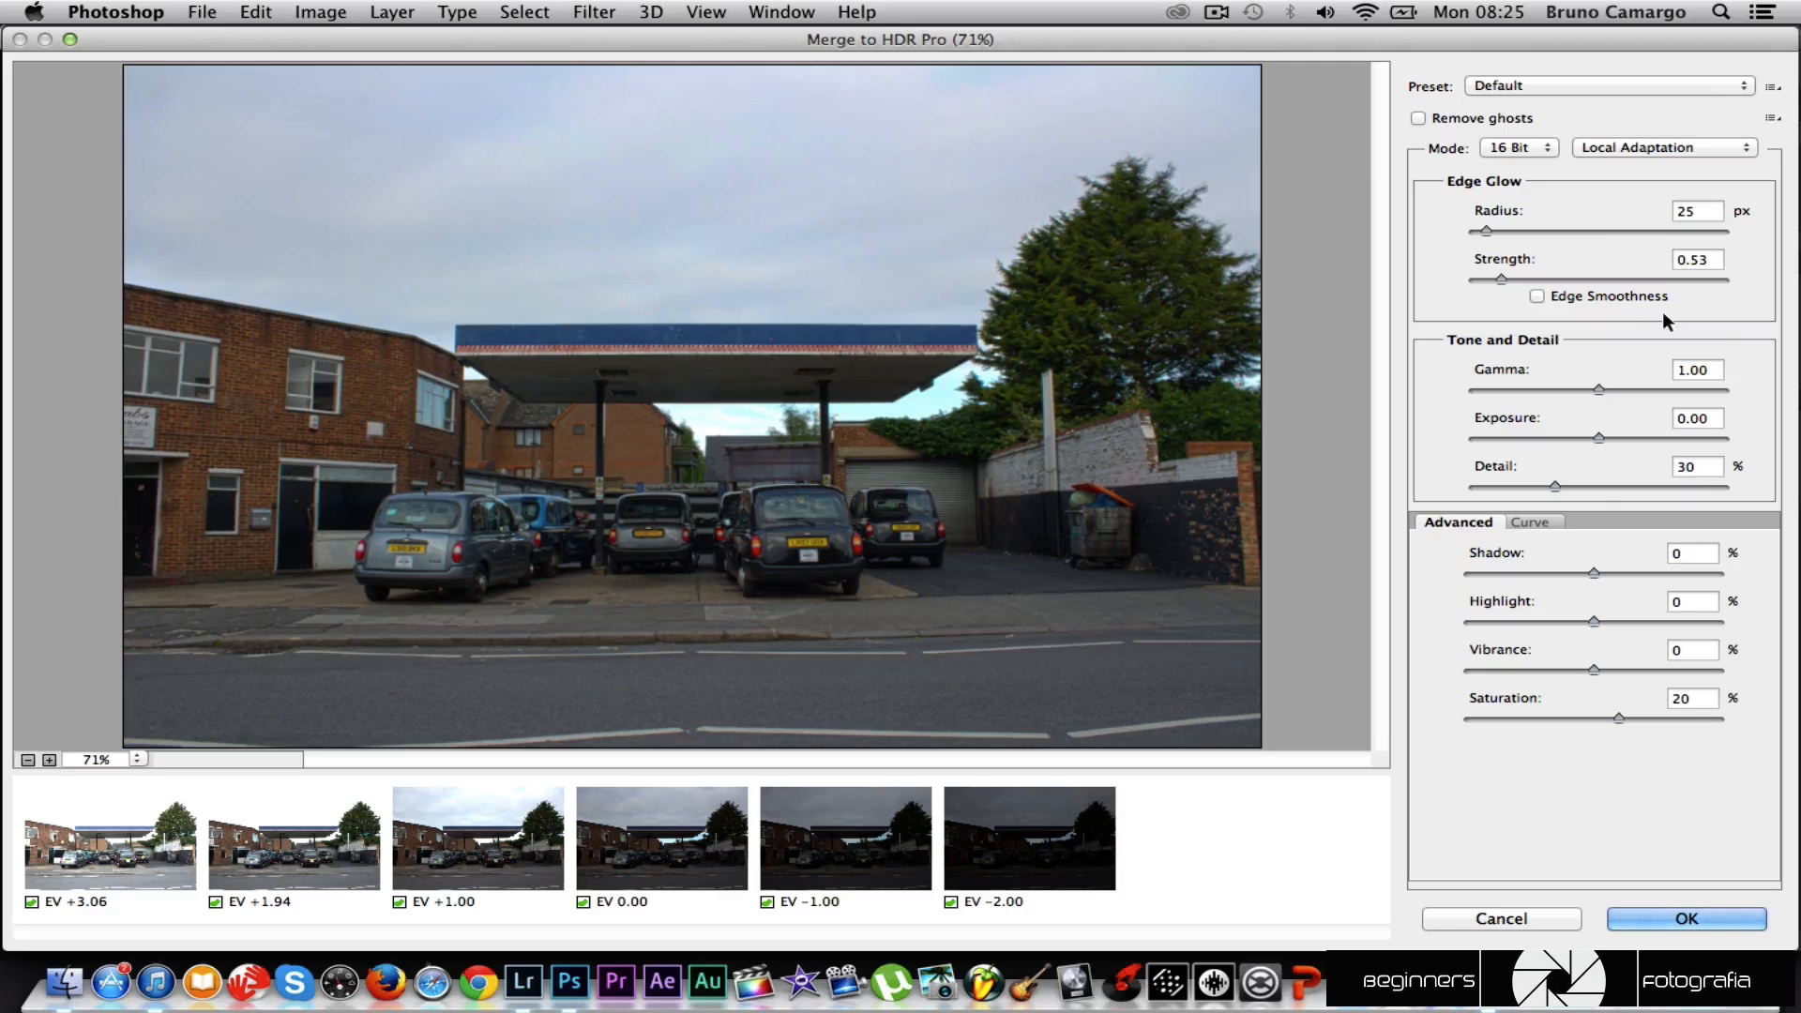
Set the edge glow radius to 298 px and turn on Edge Smoothness.
drag(1486, 227, 1524, 229)
drag(1528, 234, 1644, 237)
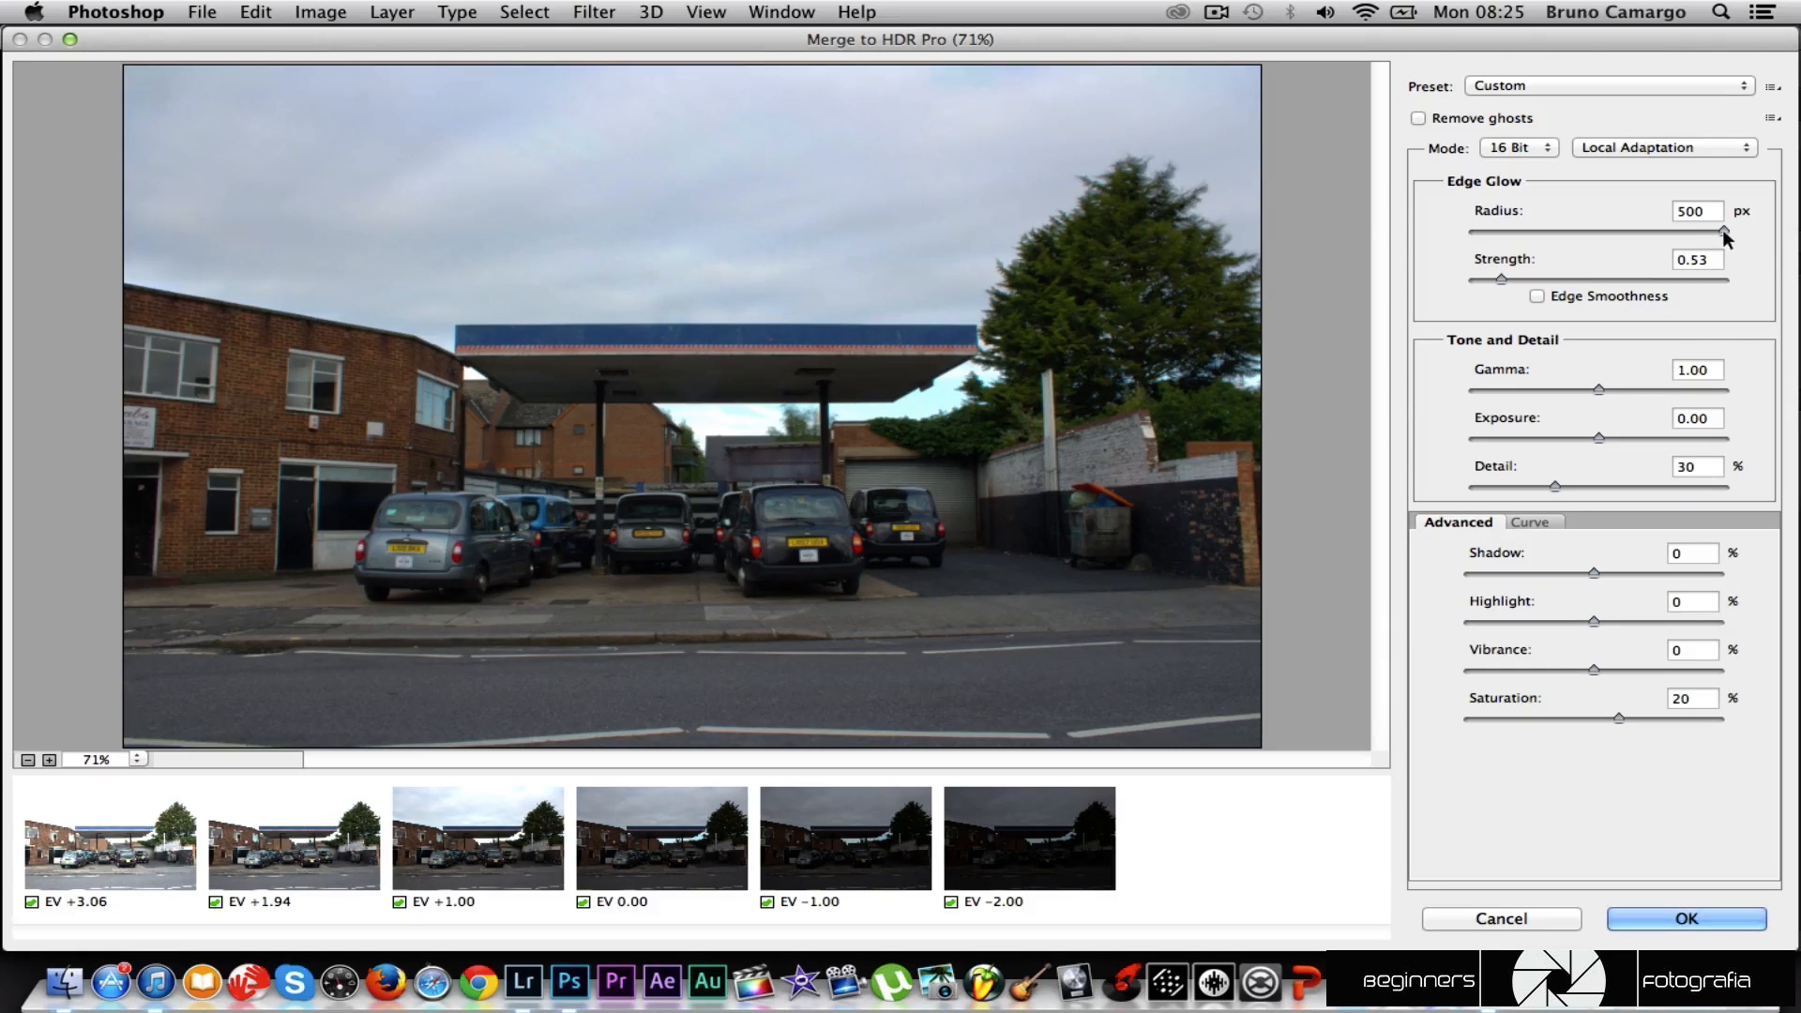
drag(1606, 229, 1621, 228)
click(1536, 296)
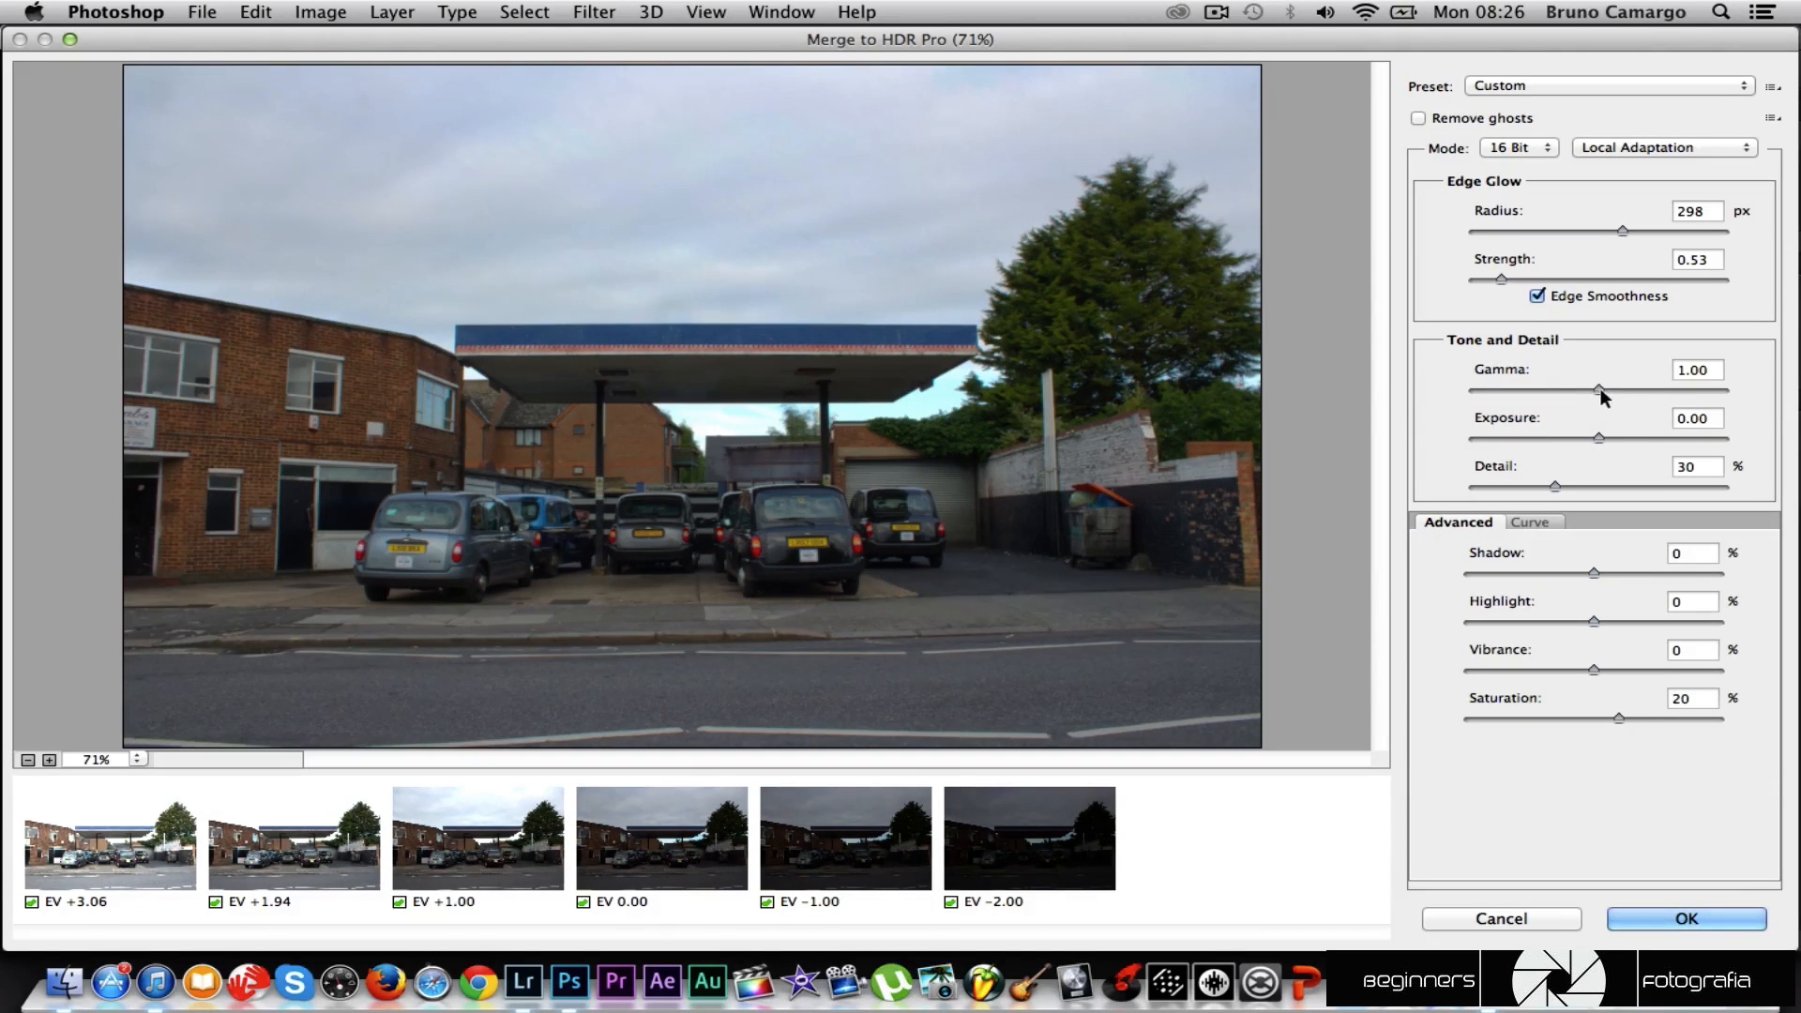
Try the extreme gamma values 0.01 and 9.99, and undo the gamma changes.
drag(1598, 386, 1755, 402)
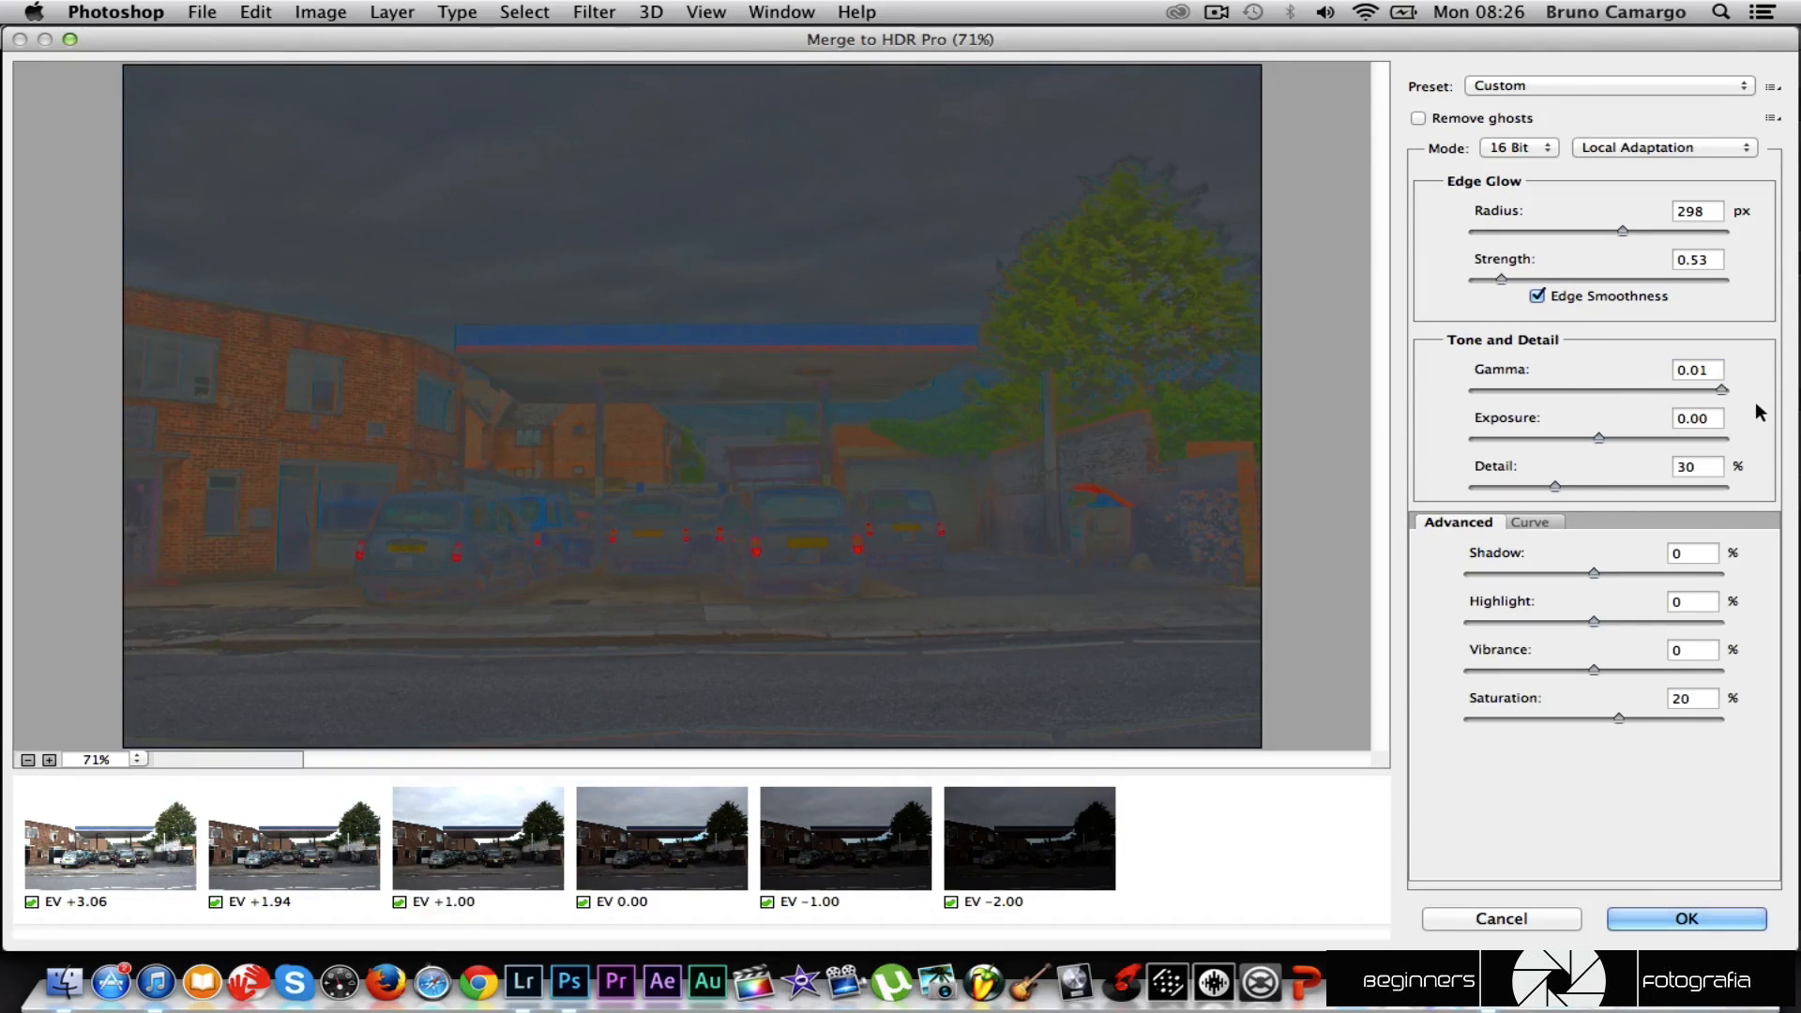
drag(1722, 390, 1484, 394)
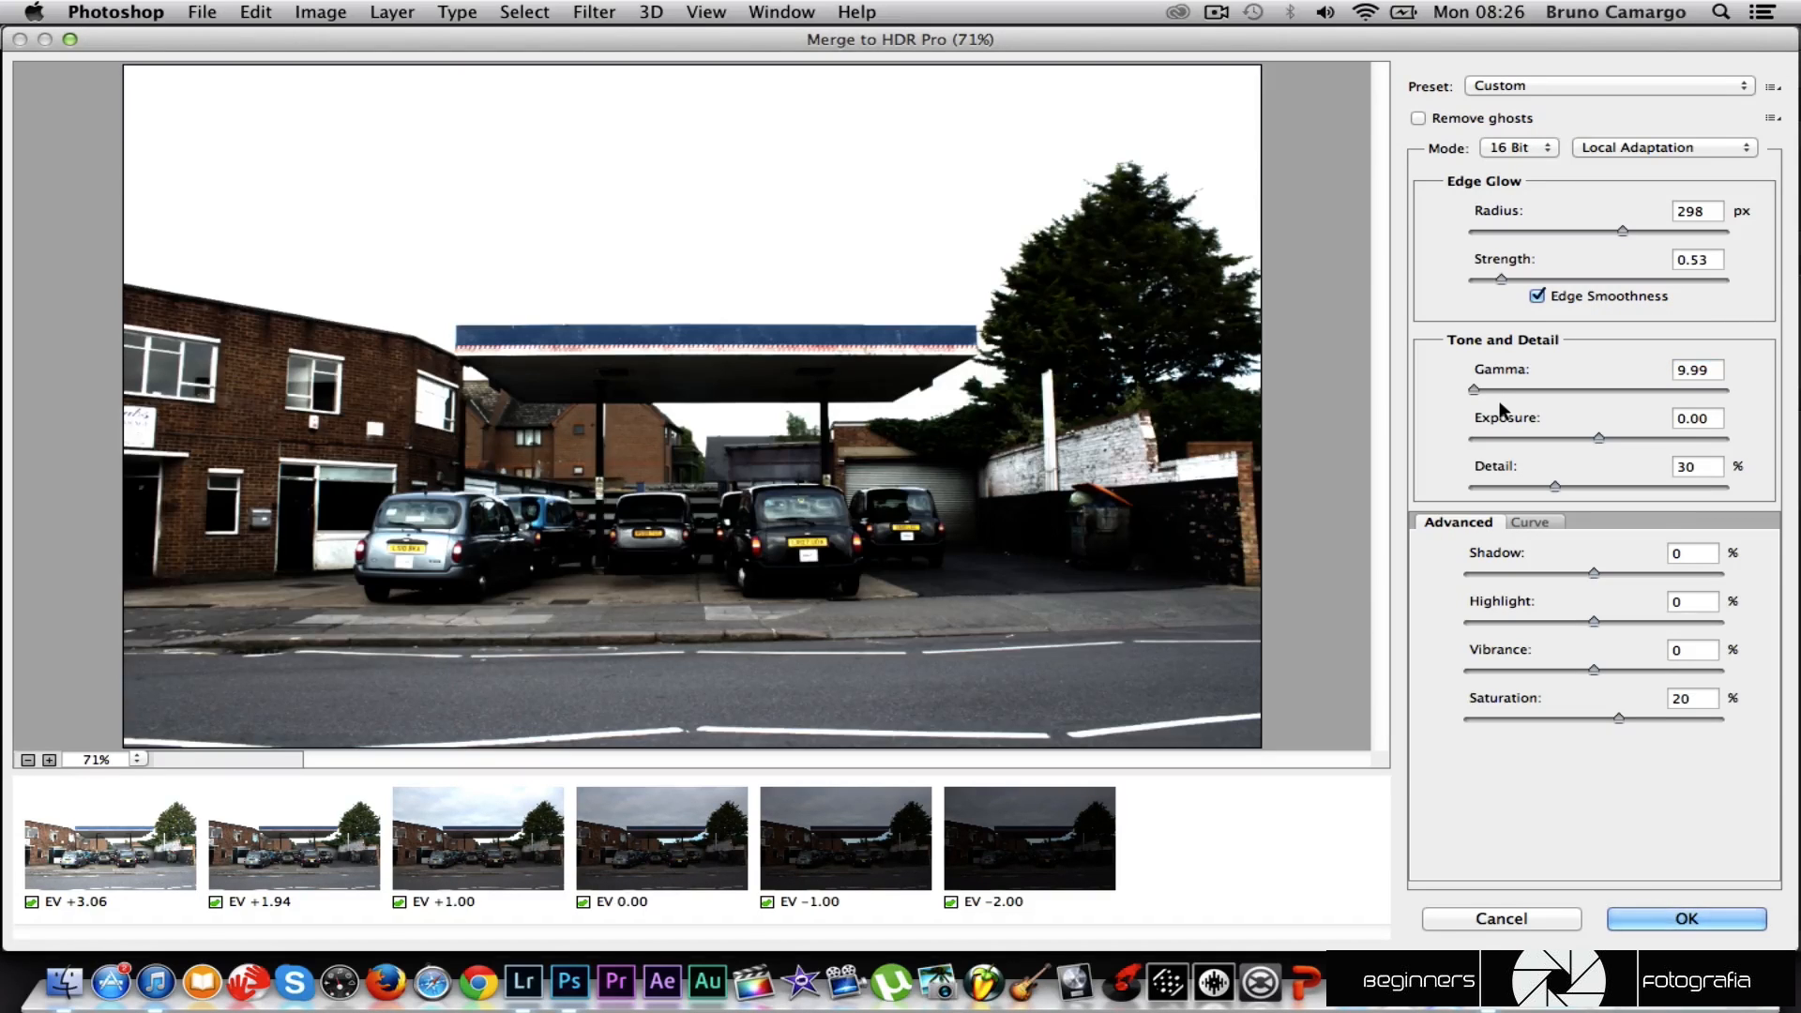
drag(1481, 392, 1473, 386)
key(super+z)
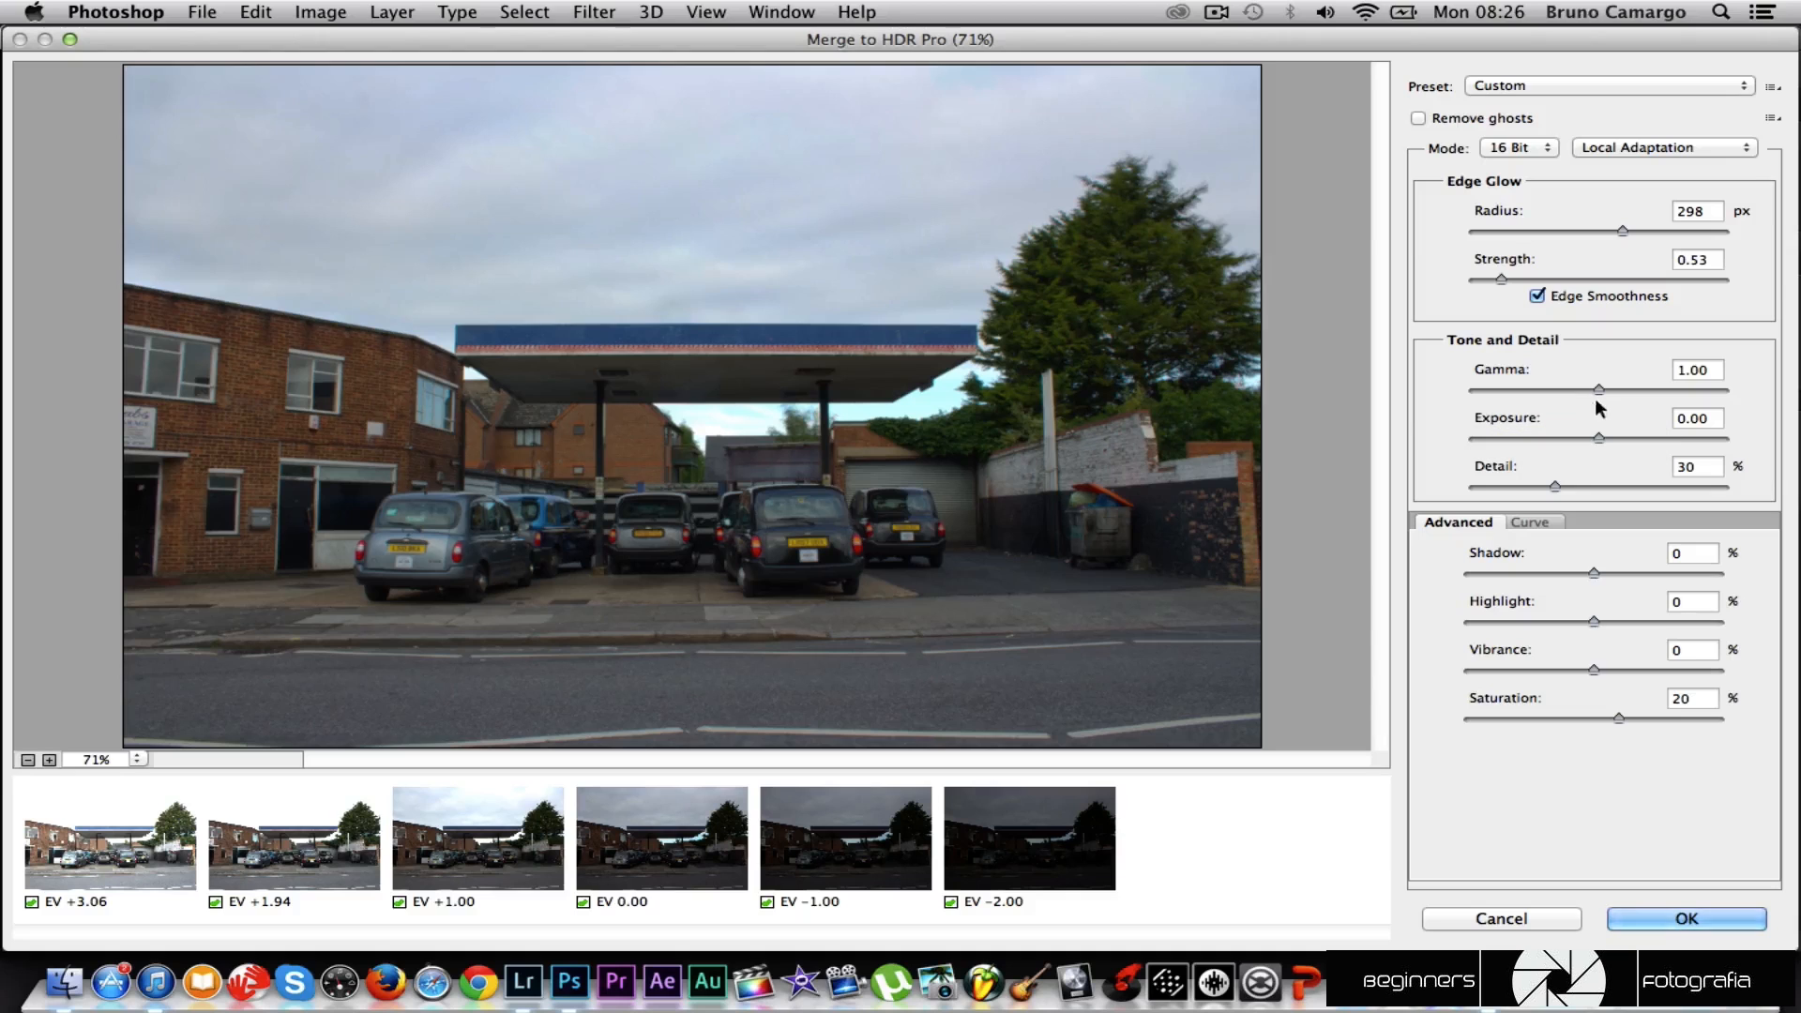
Set the gamma to 0.88 and raise the detail to slightly above 126%.
drag(1601, 386, 1612, 386)
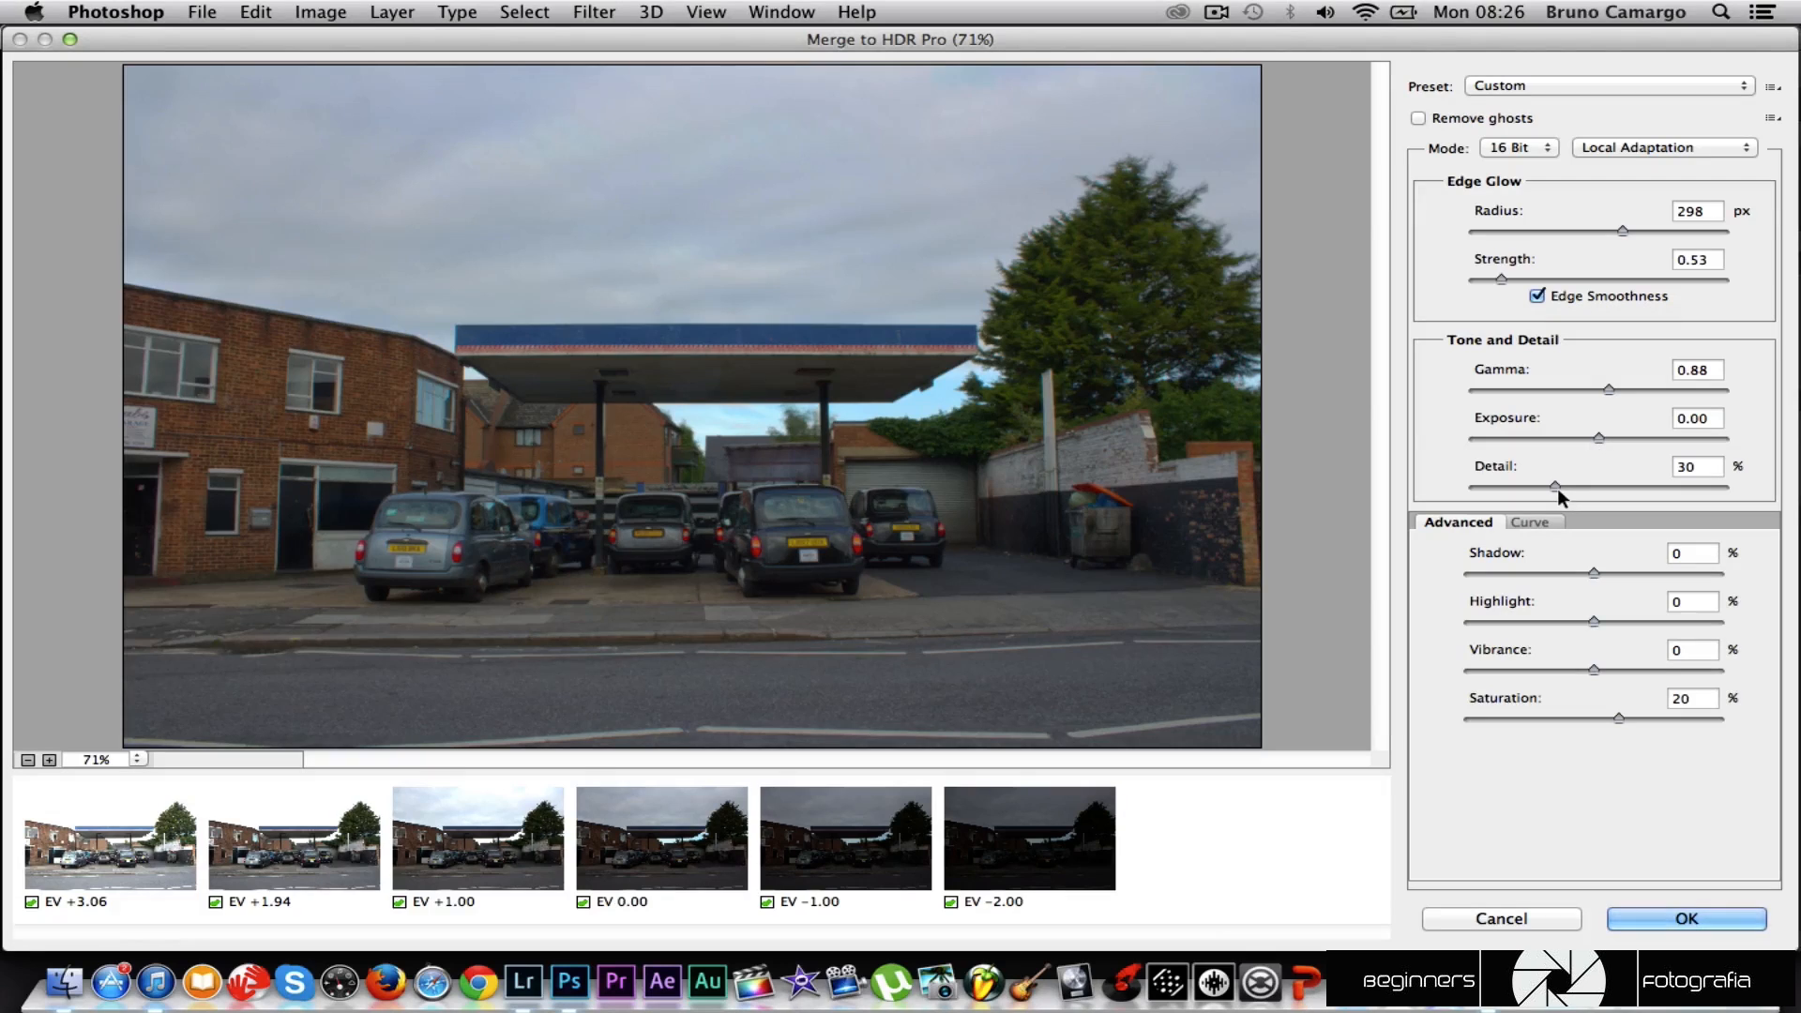
drag(1552, 483, 1612, 486)
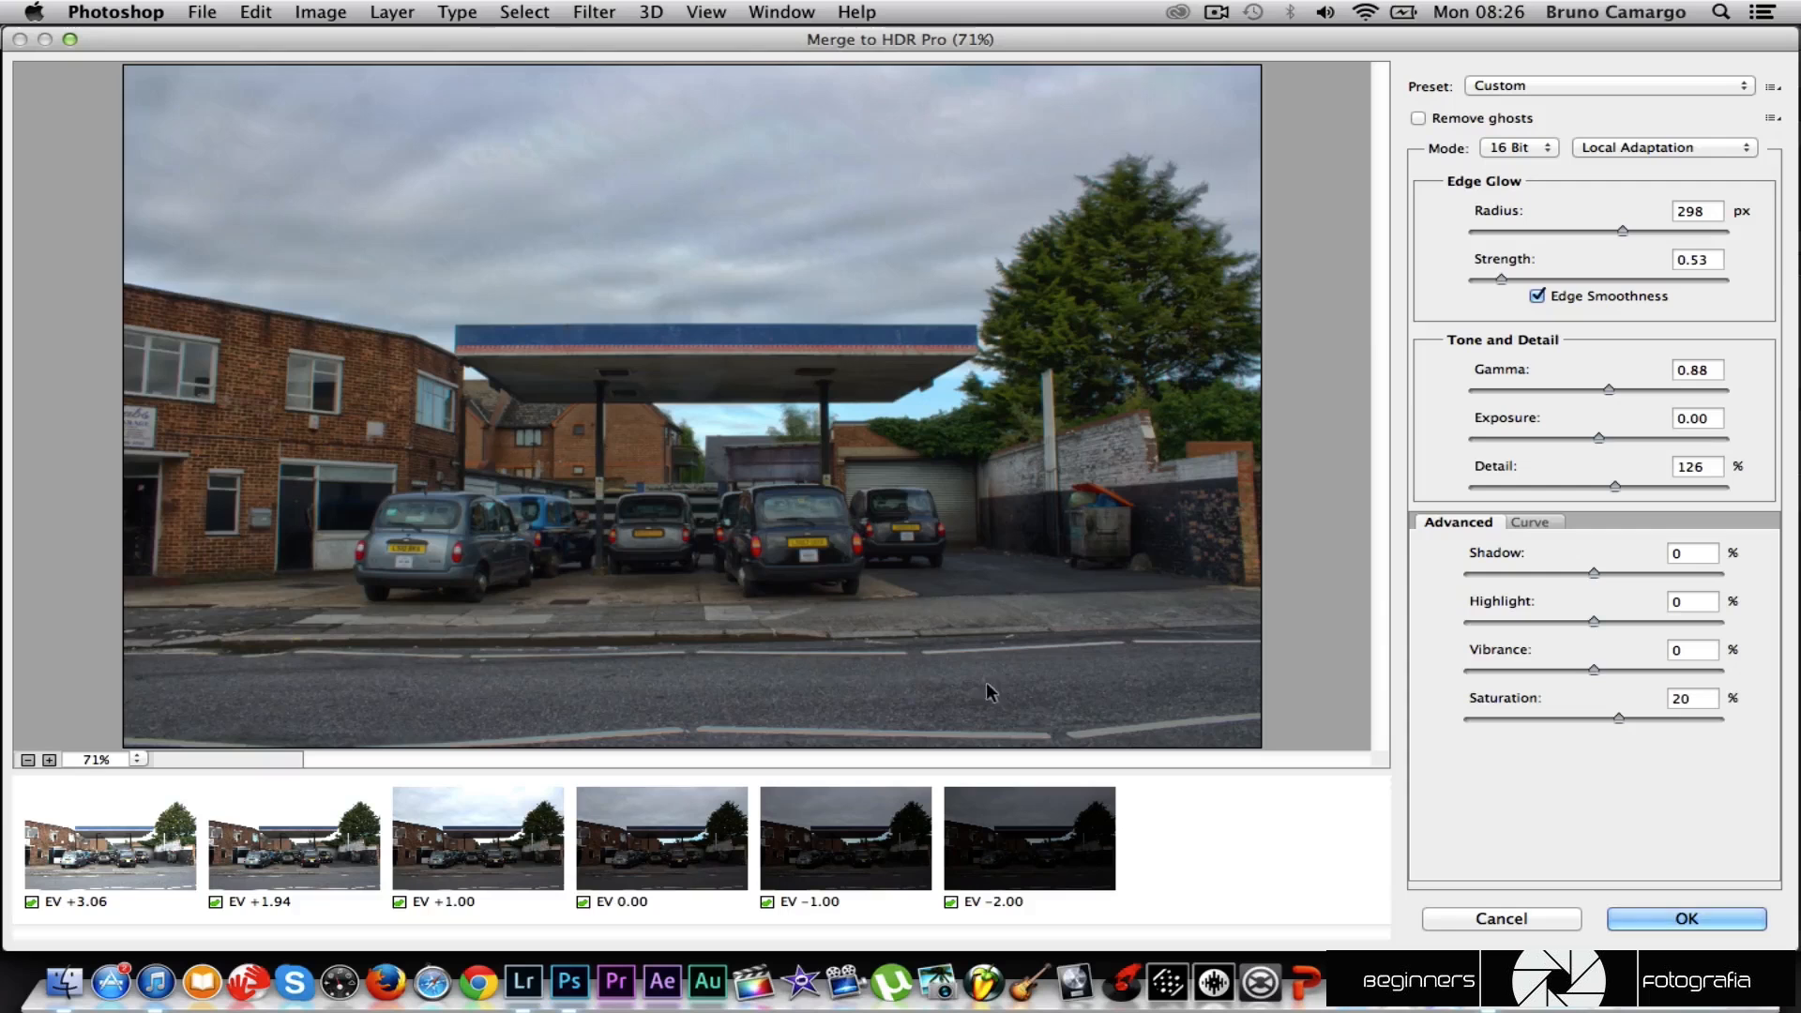
click(1614, 484)
drag(1619, 483, 1628, 482)
Create the merged HDR image with the chosen settings, and close the document while saving its changes.
click(1675, 919)
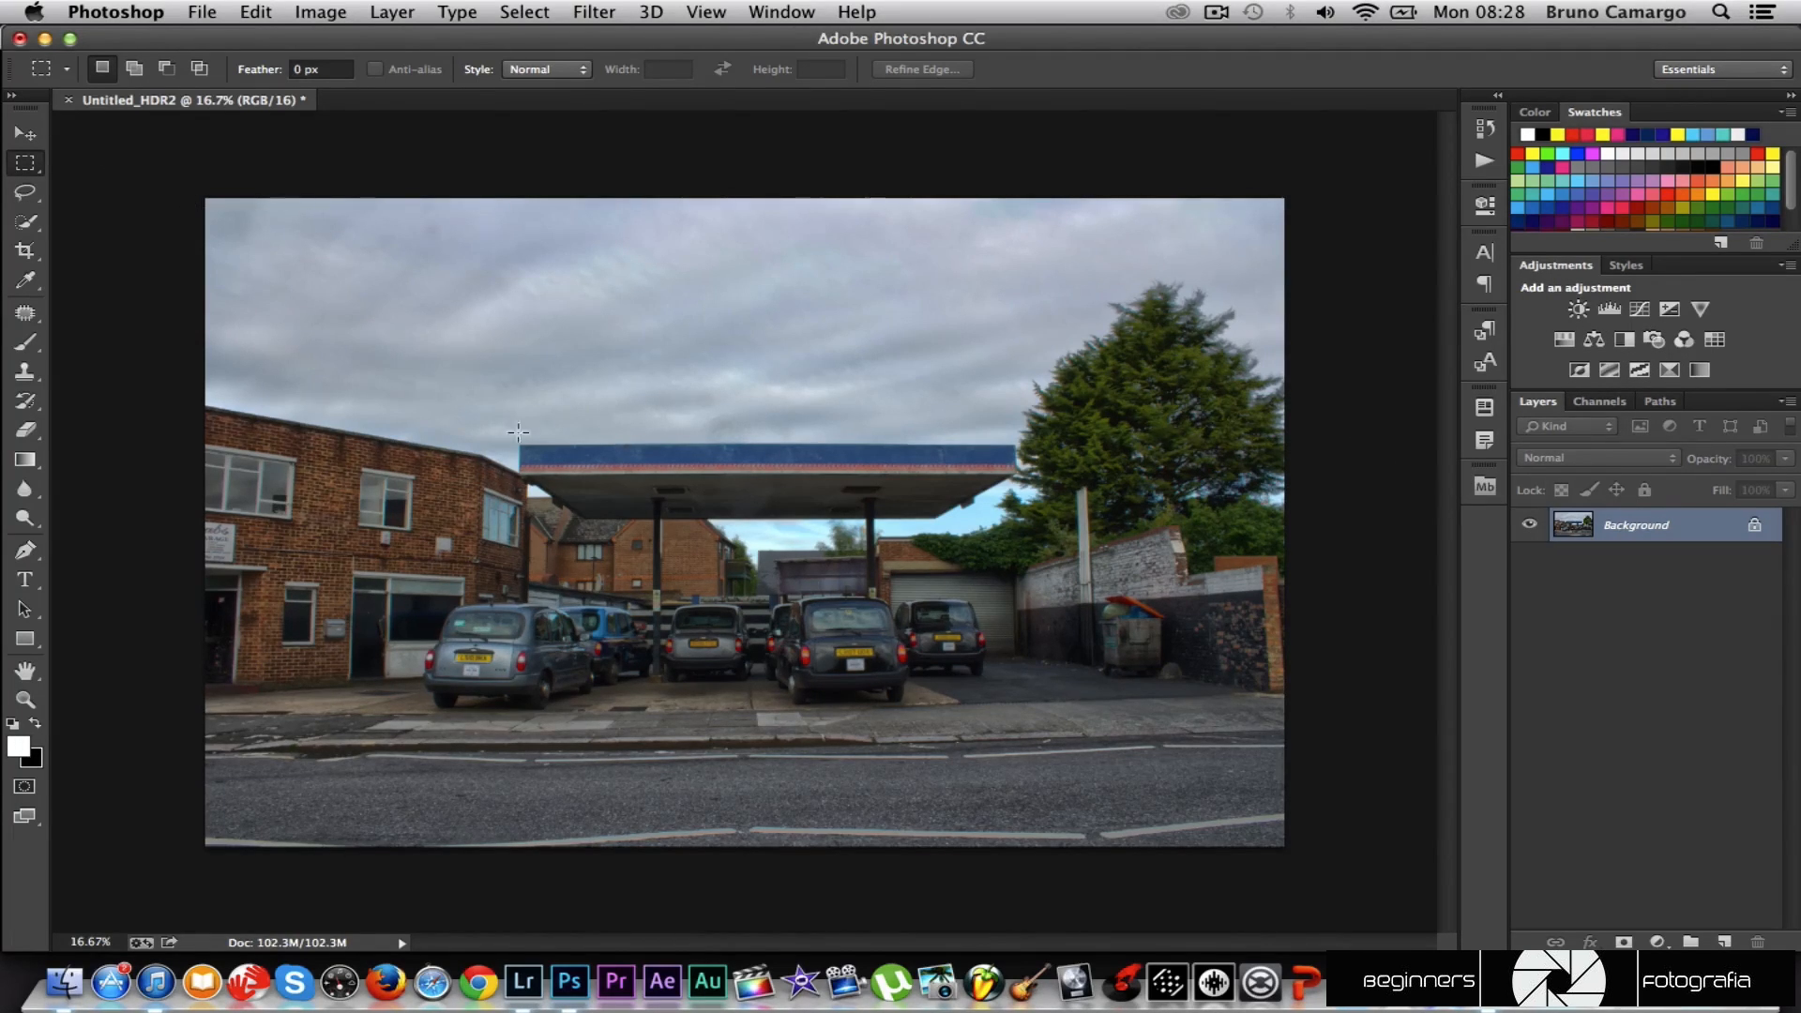
click(68, 100)
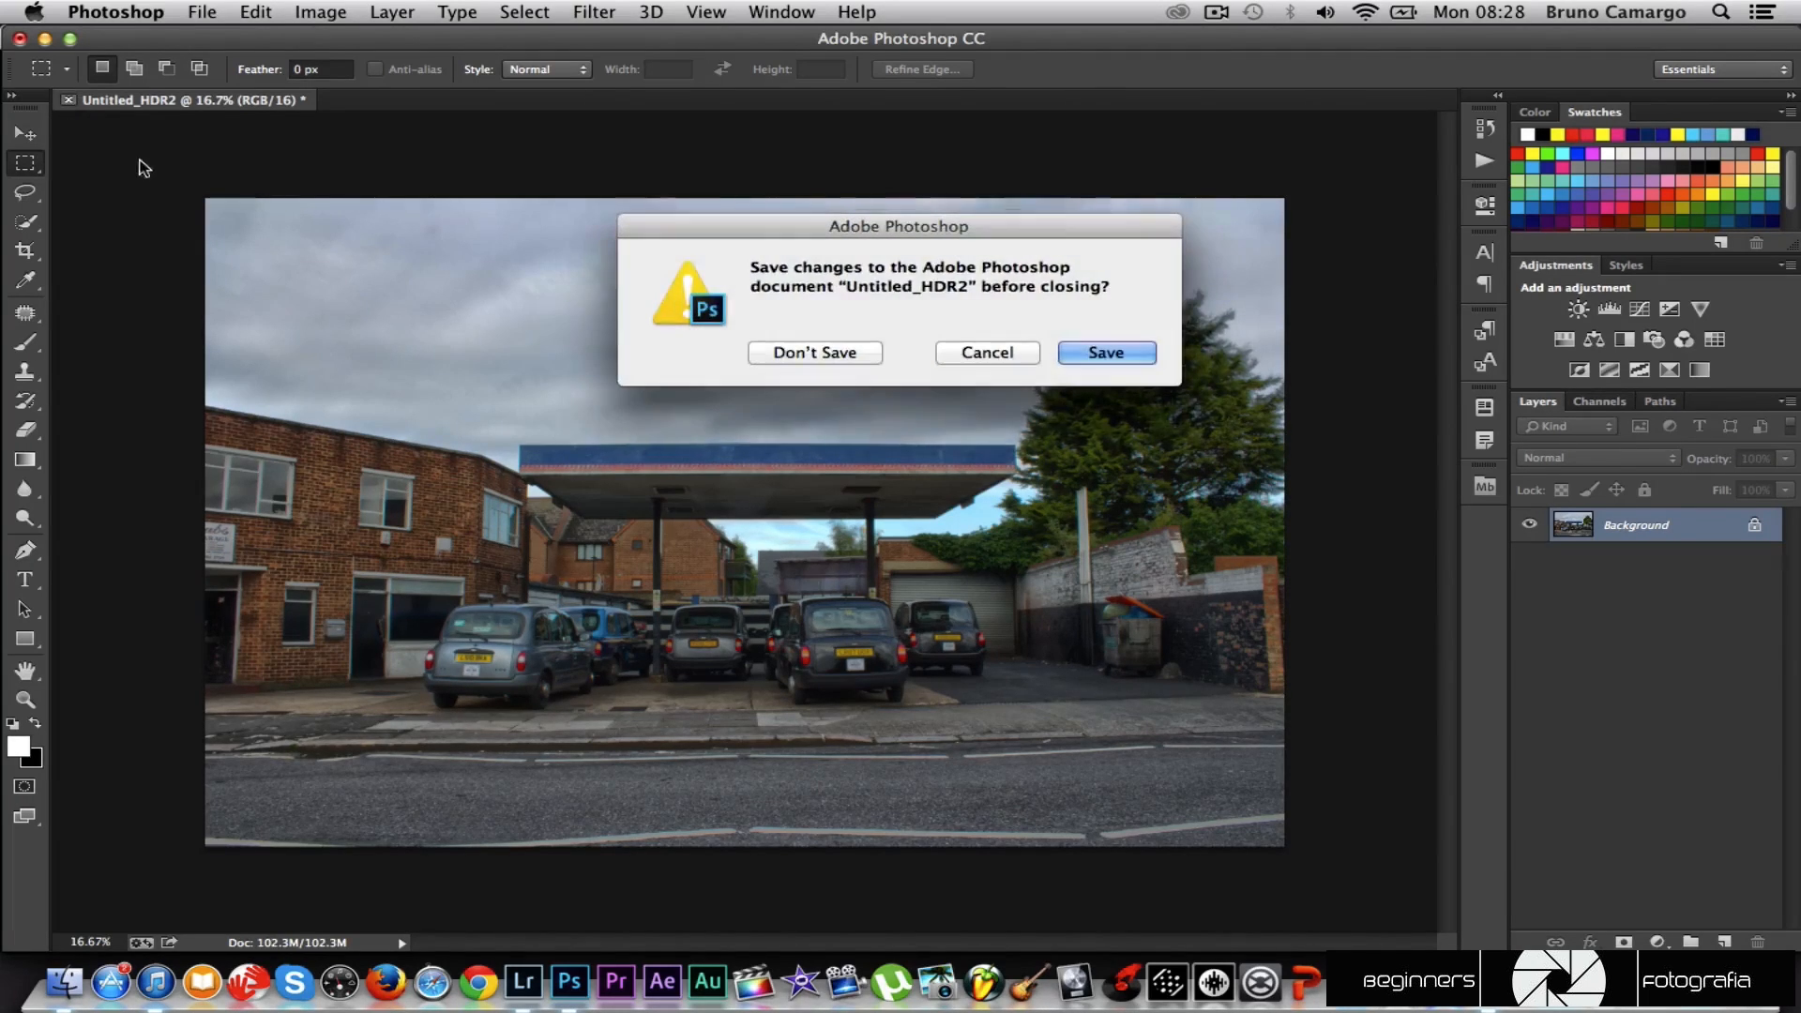
click(1107, 353)
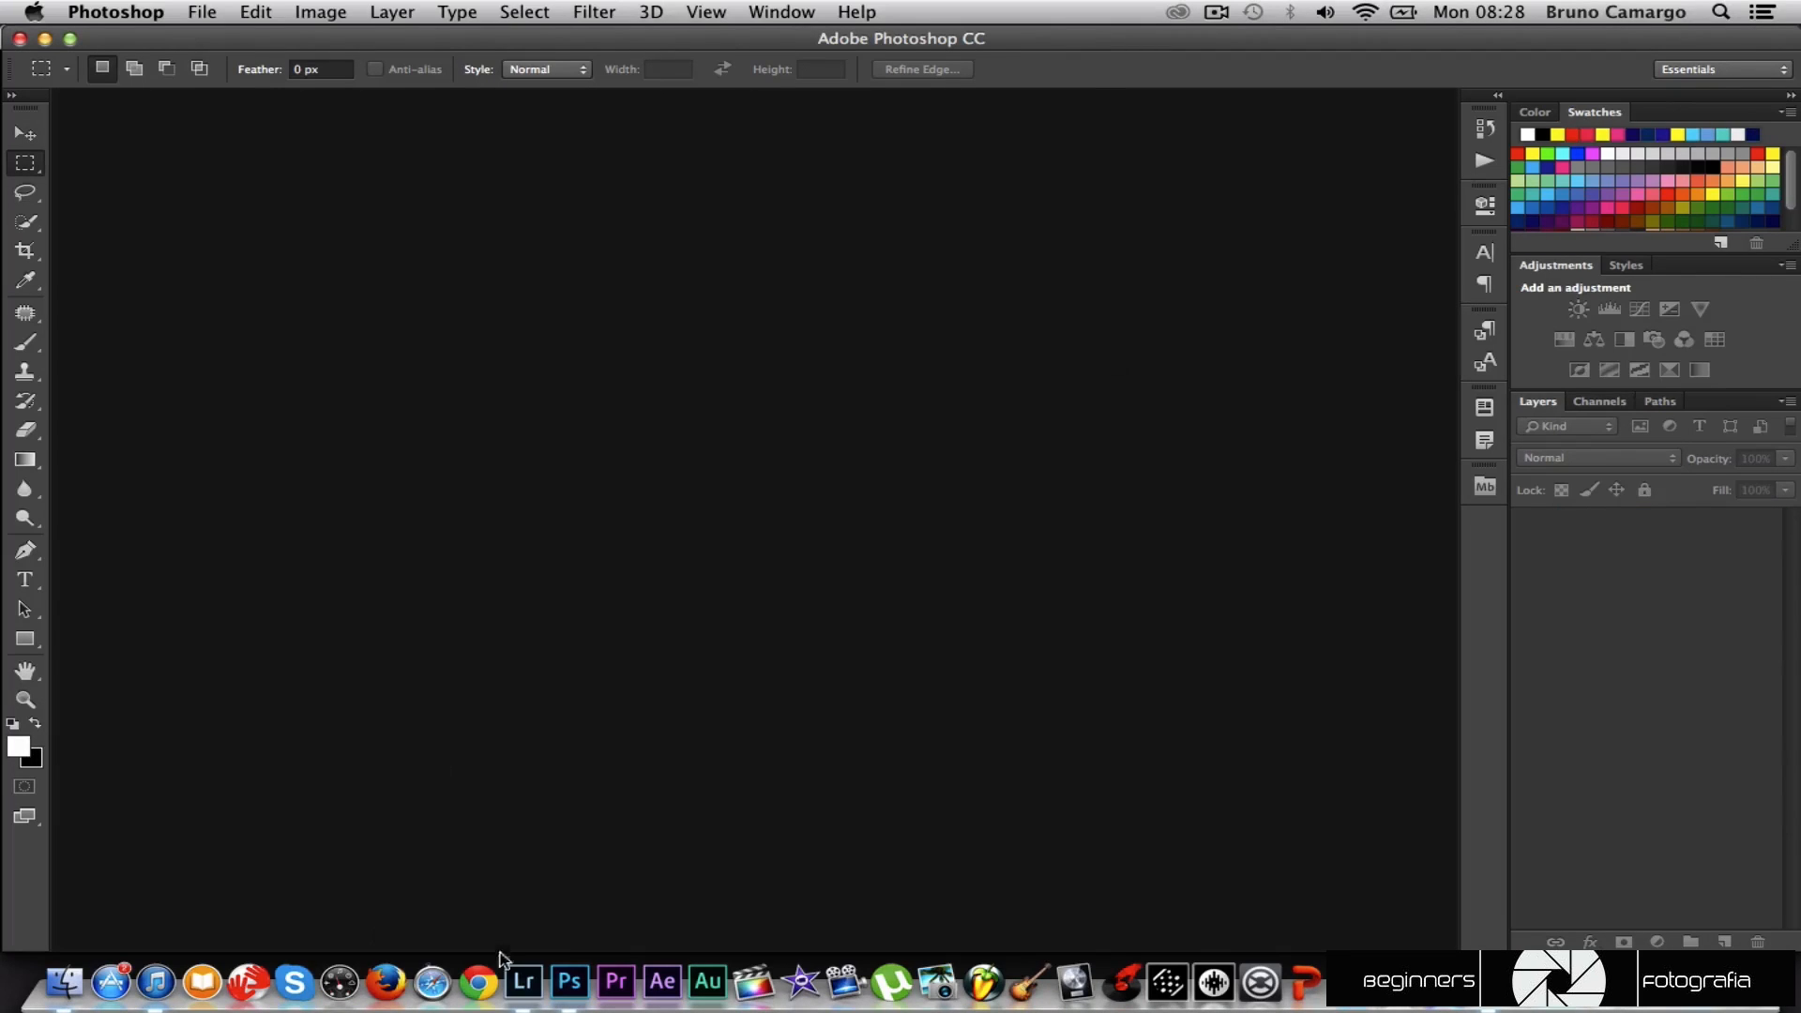
Switch to Lightroom to view the saved IMG_8239-Edit.psd, and return to Photoshop.
click(525, 982)
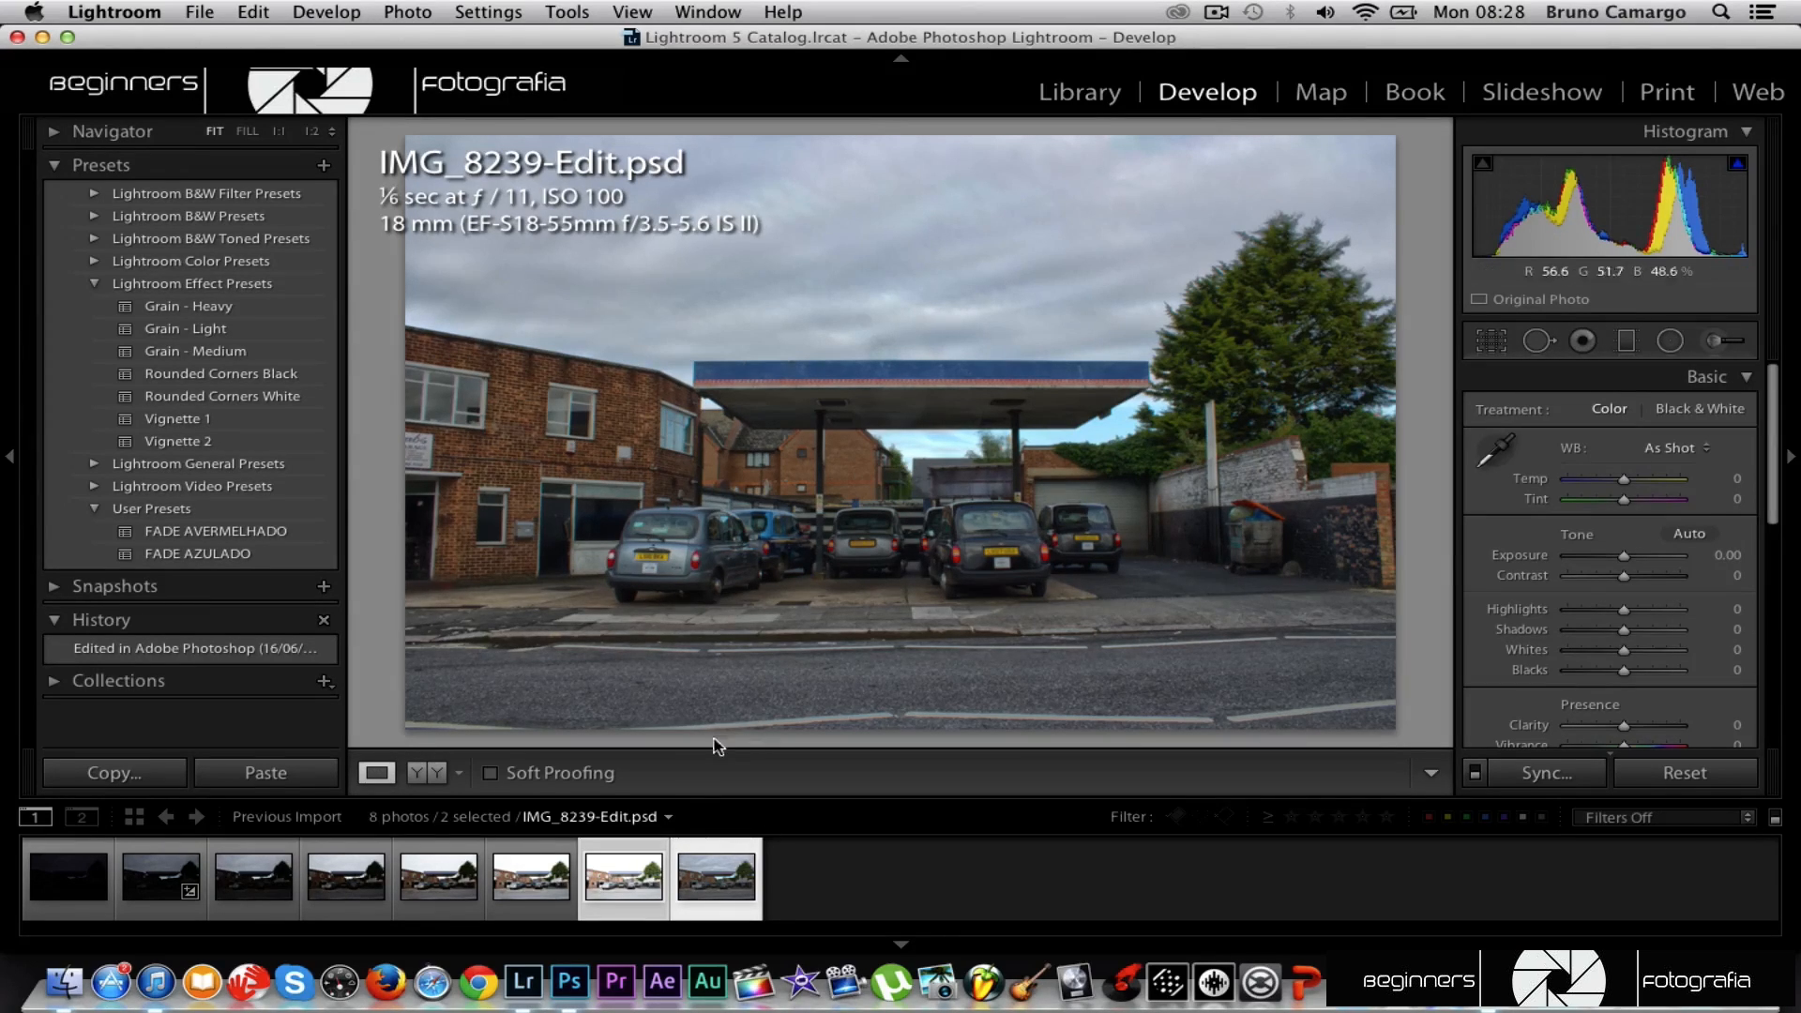
click(570, 985)
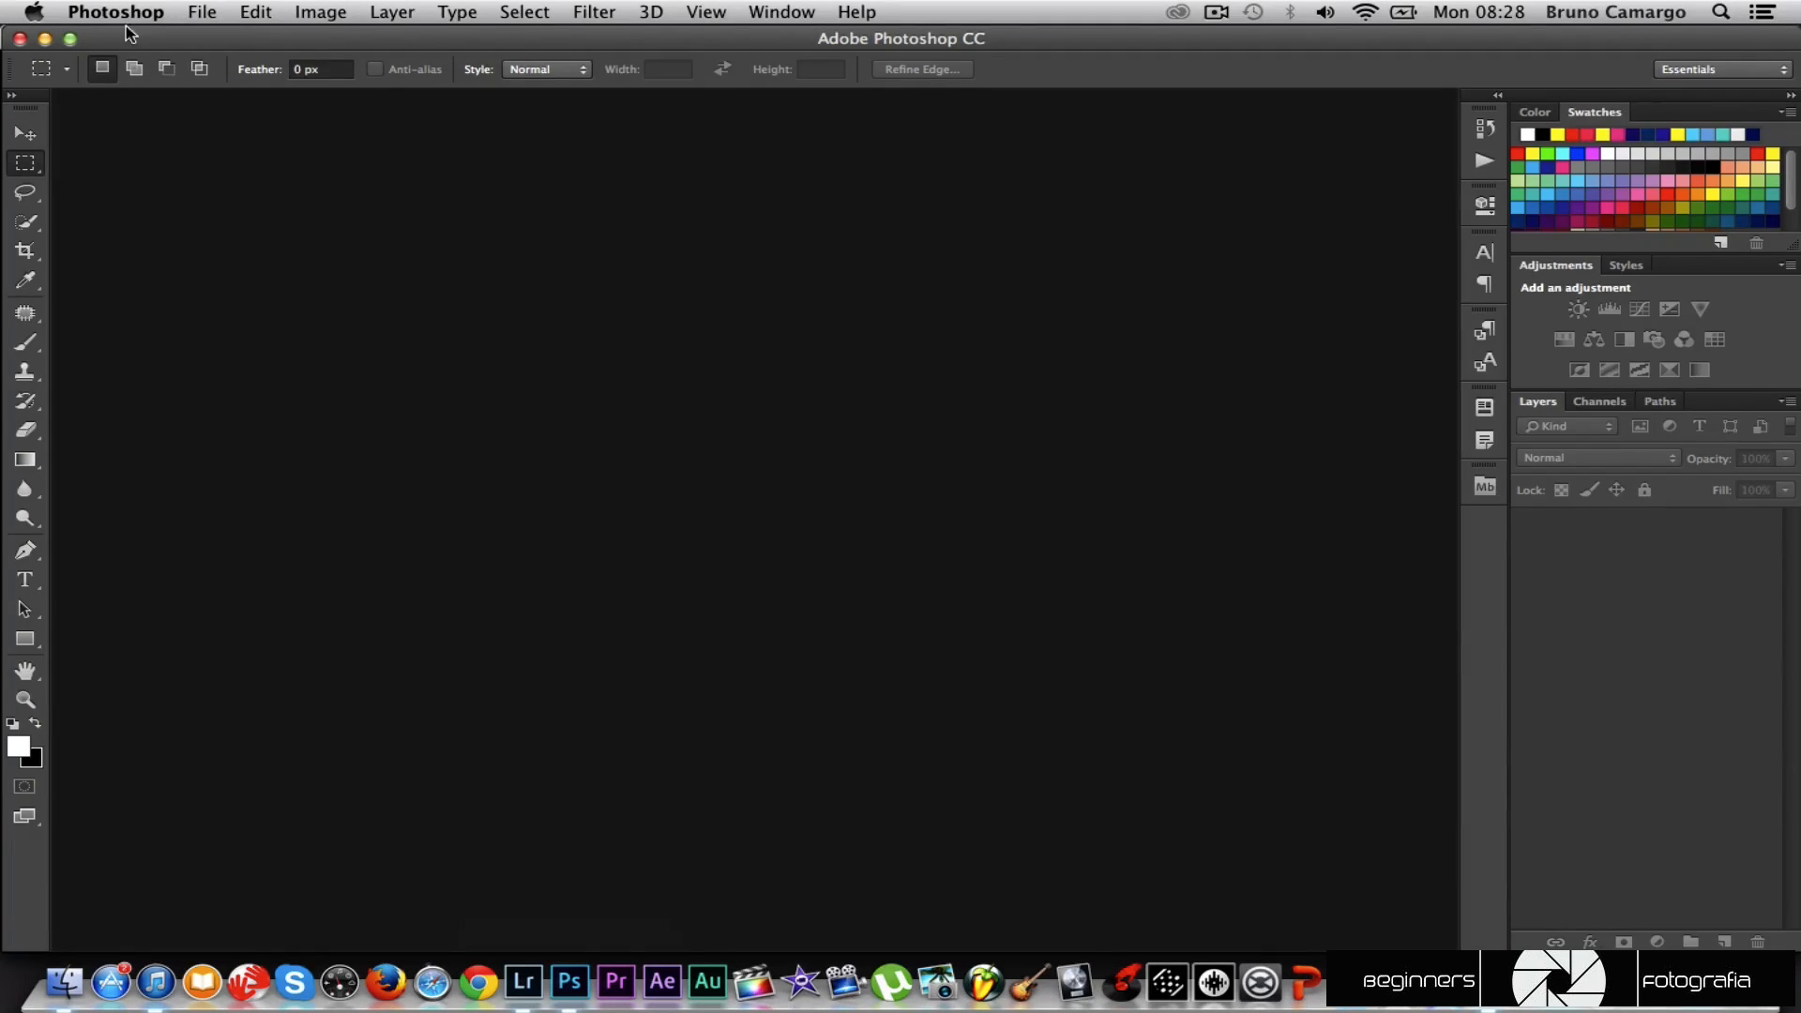
Start the automated Merge to HDR Pro command and browse for its source files.
click(199, 13)
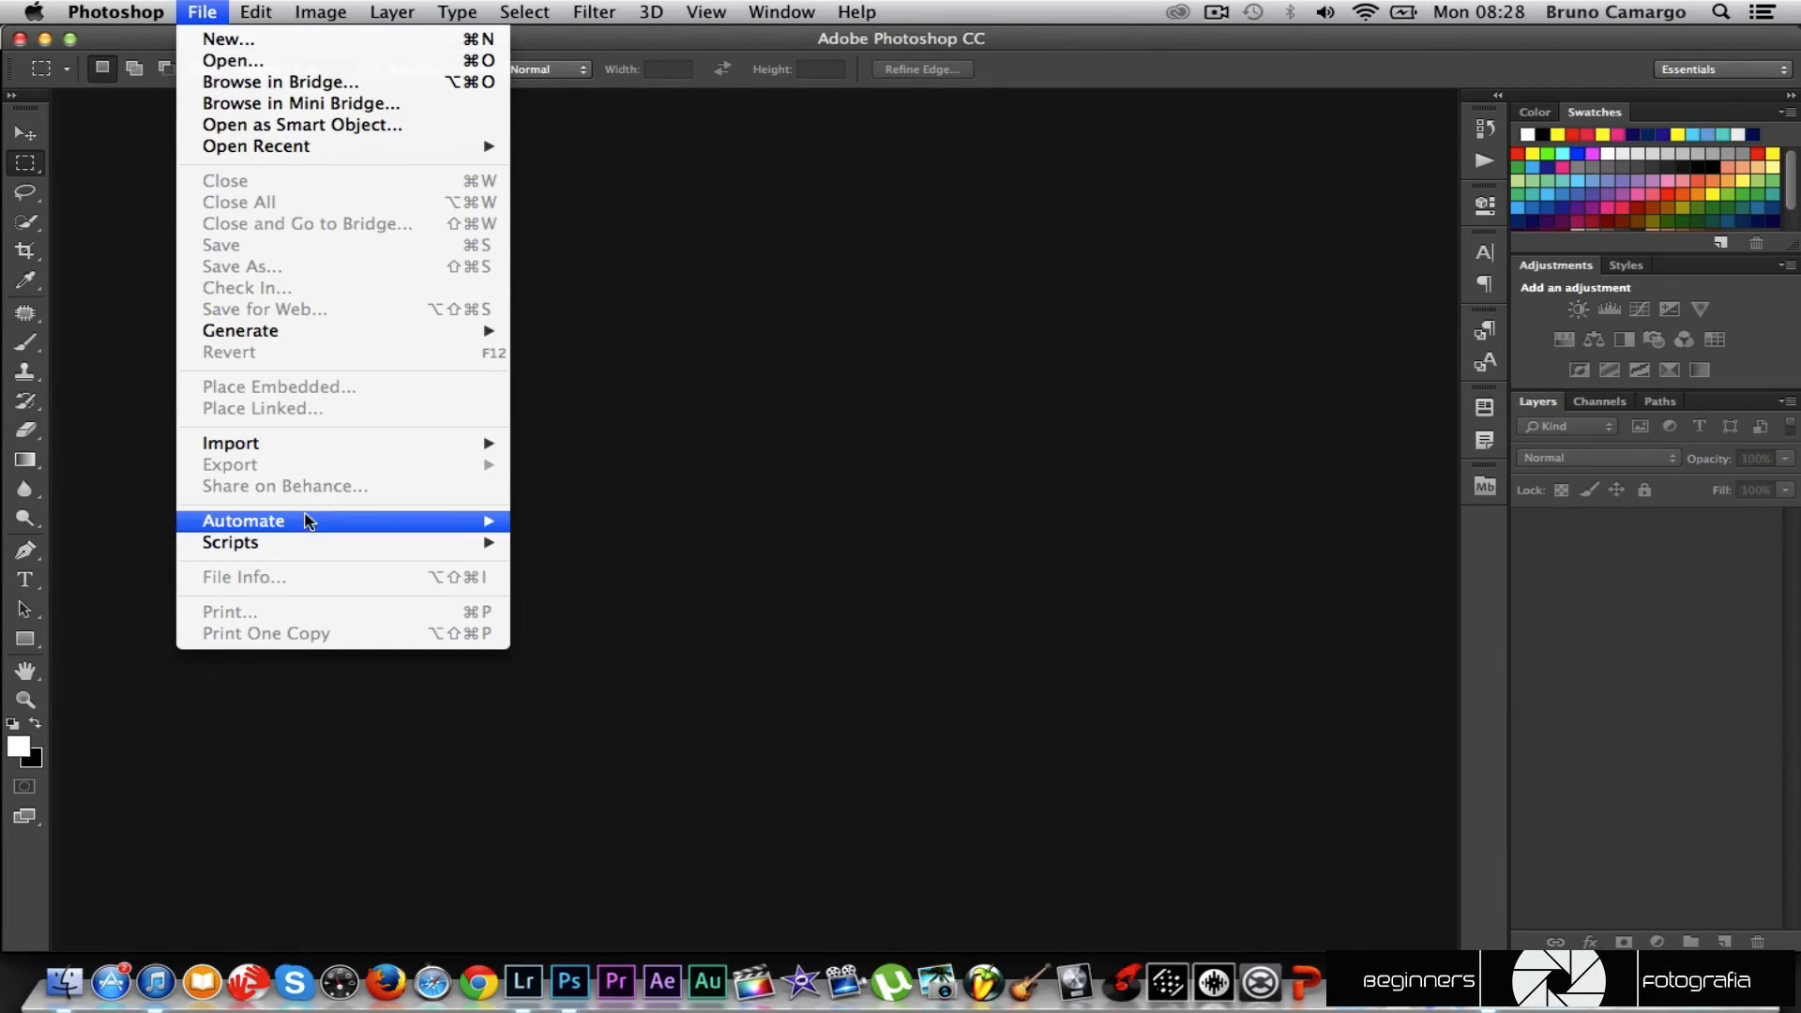
mouse_move(319, 521)
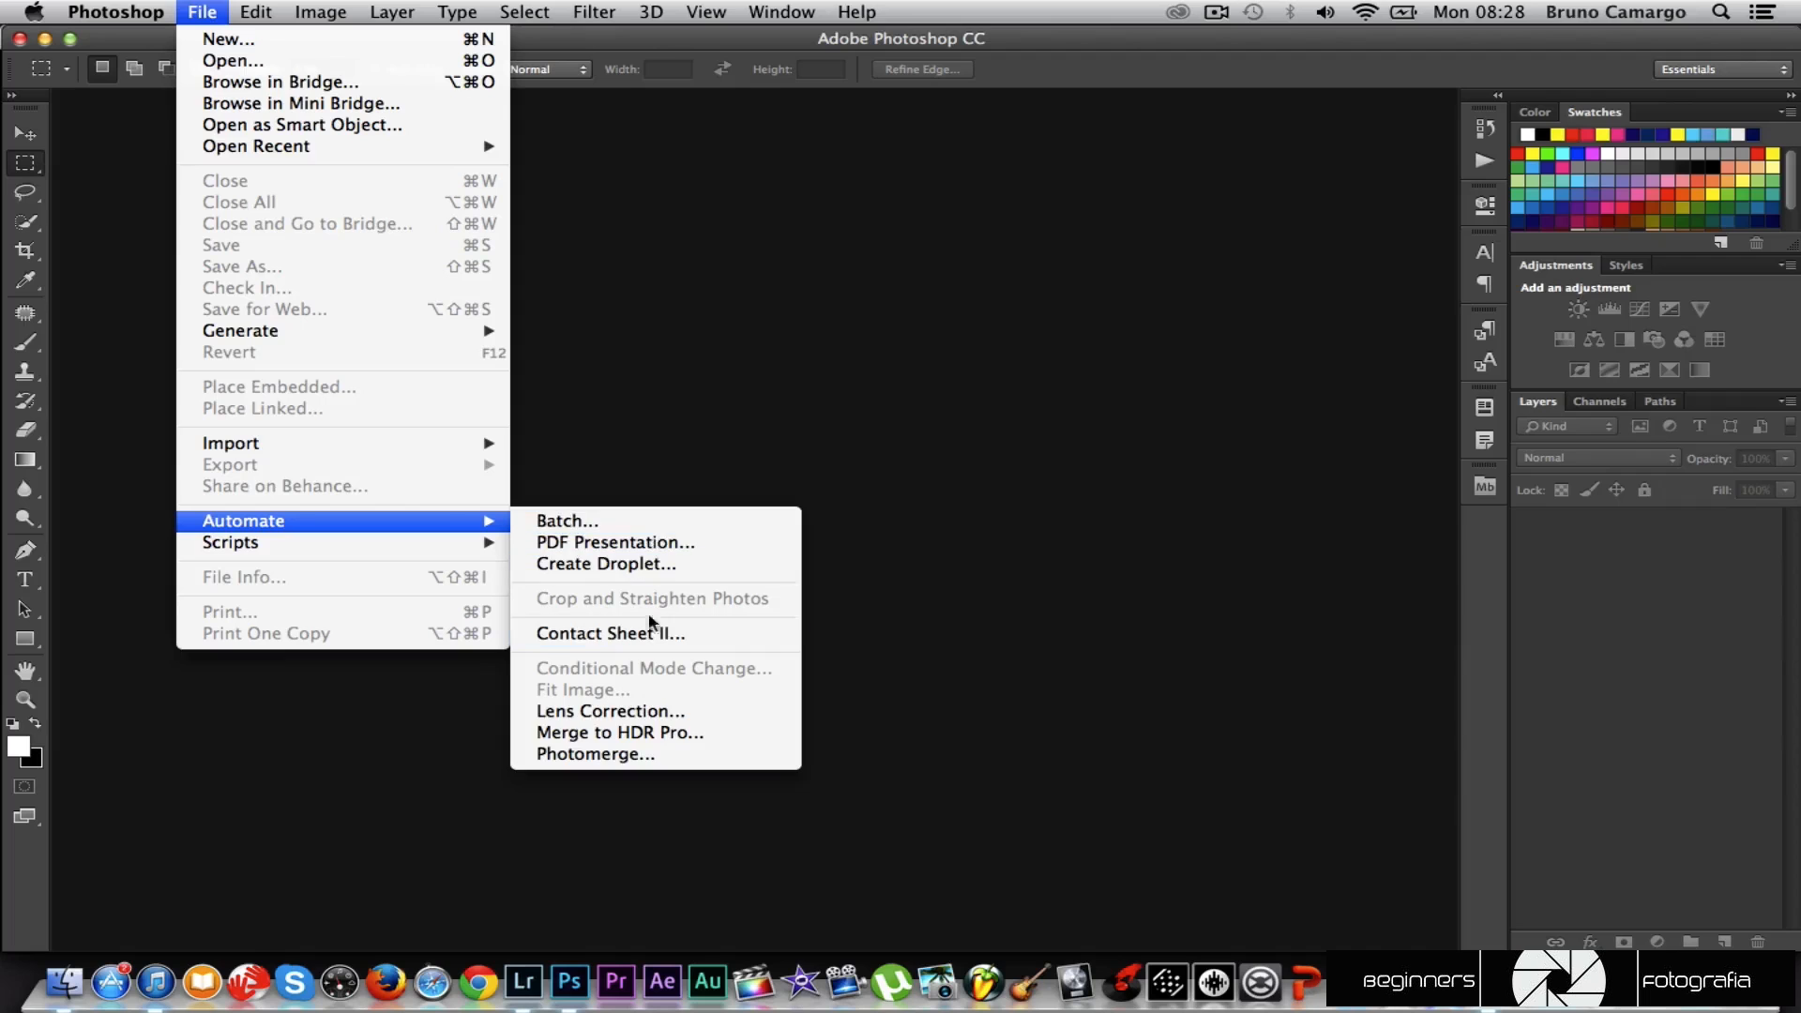
click(654, 732)
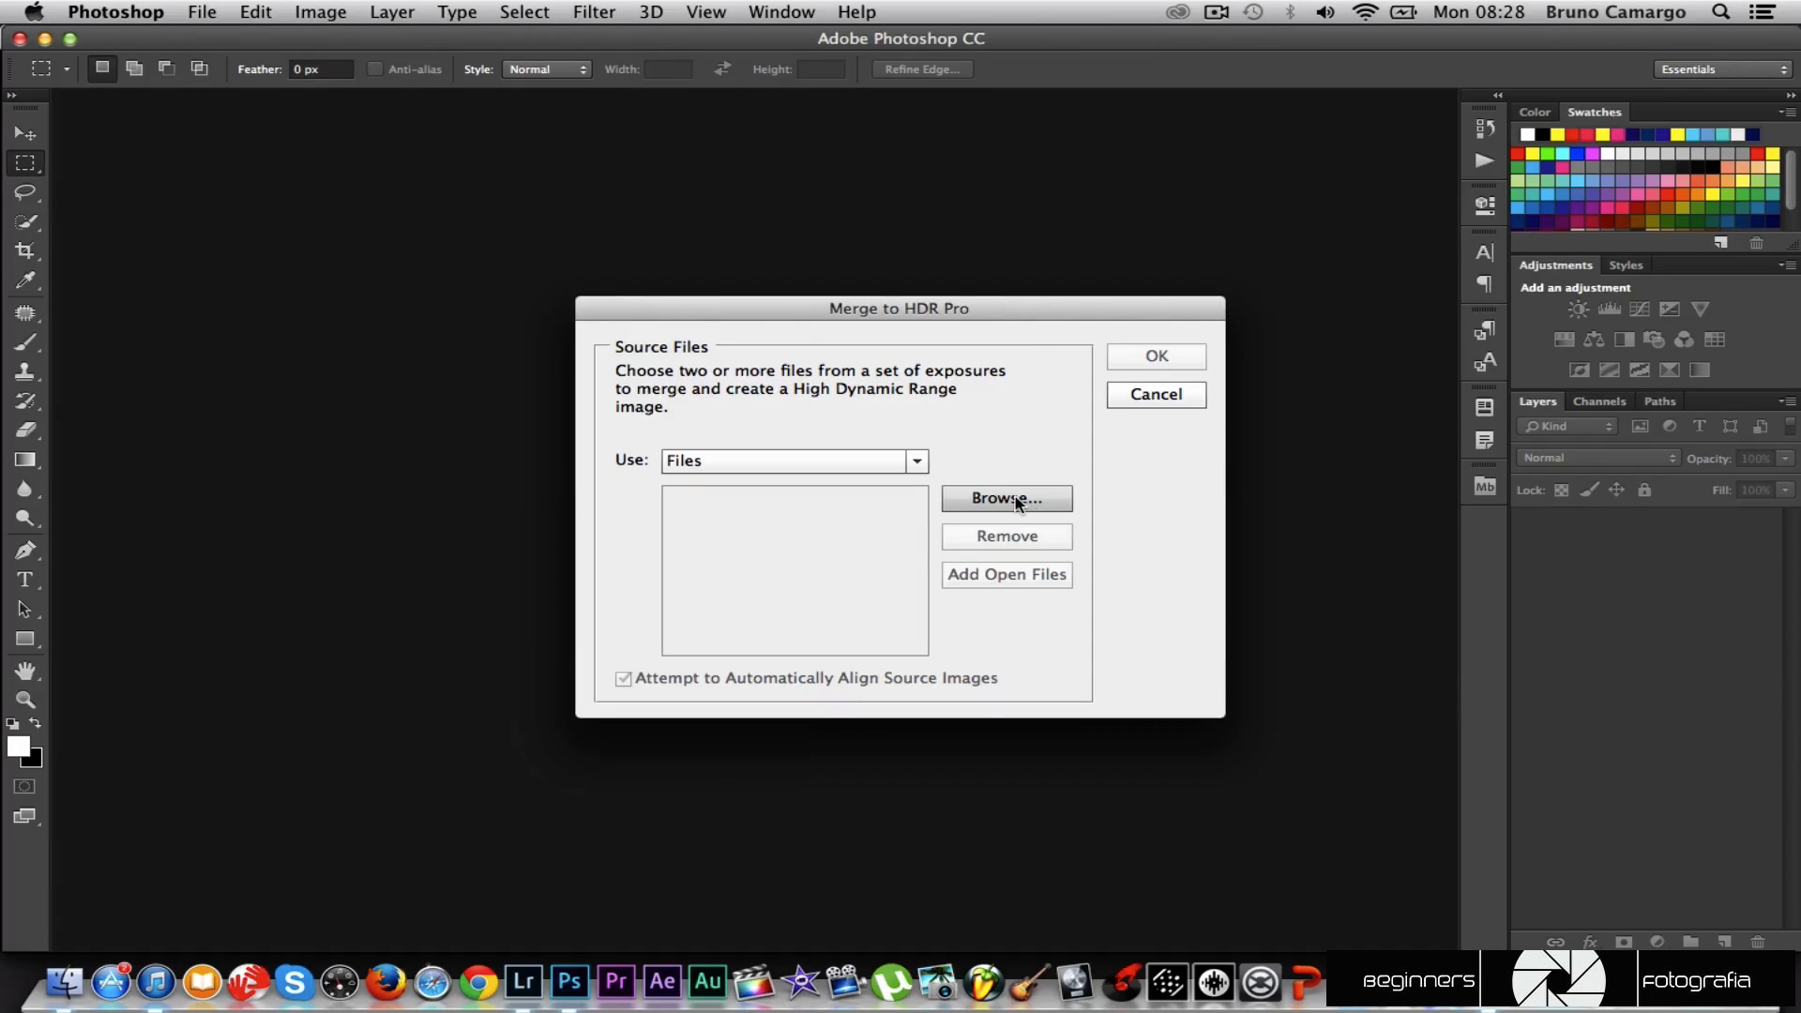
click(1018, 502)
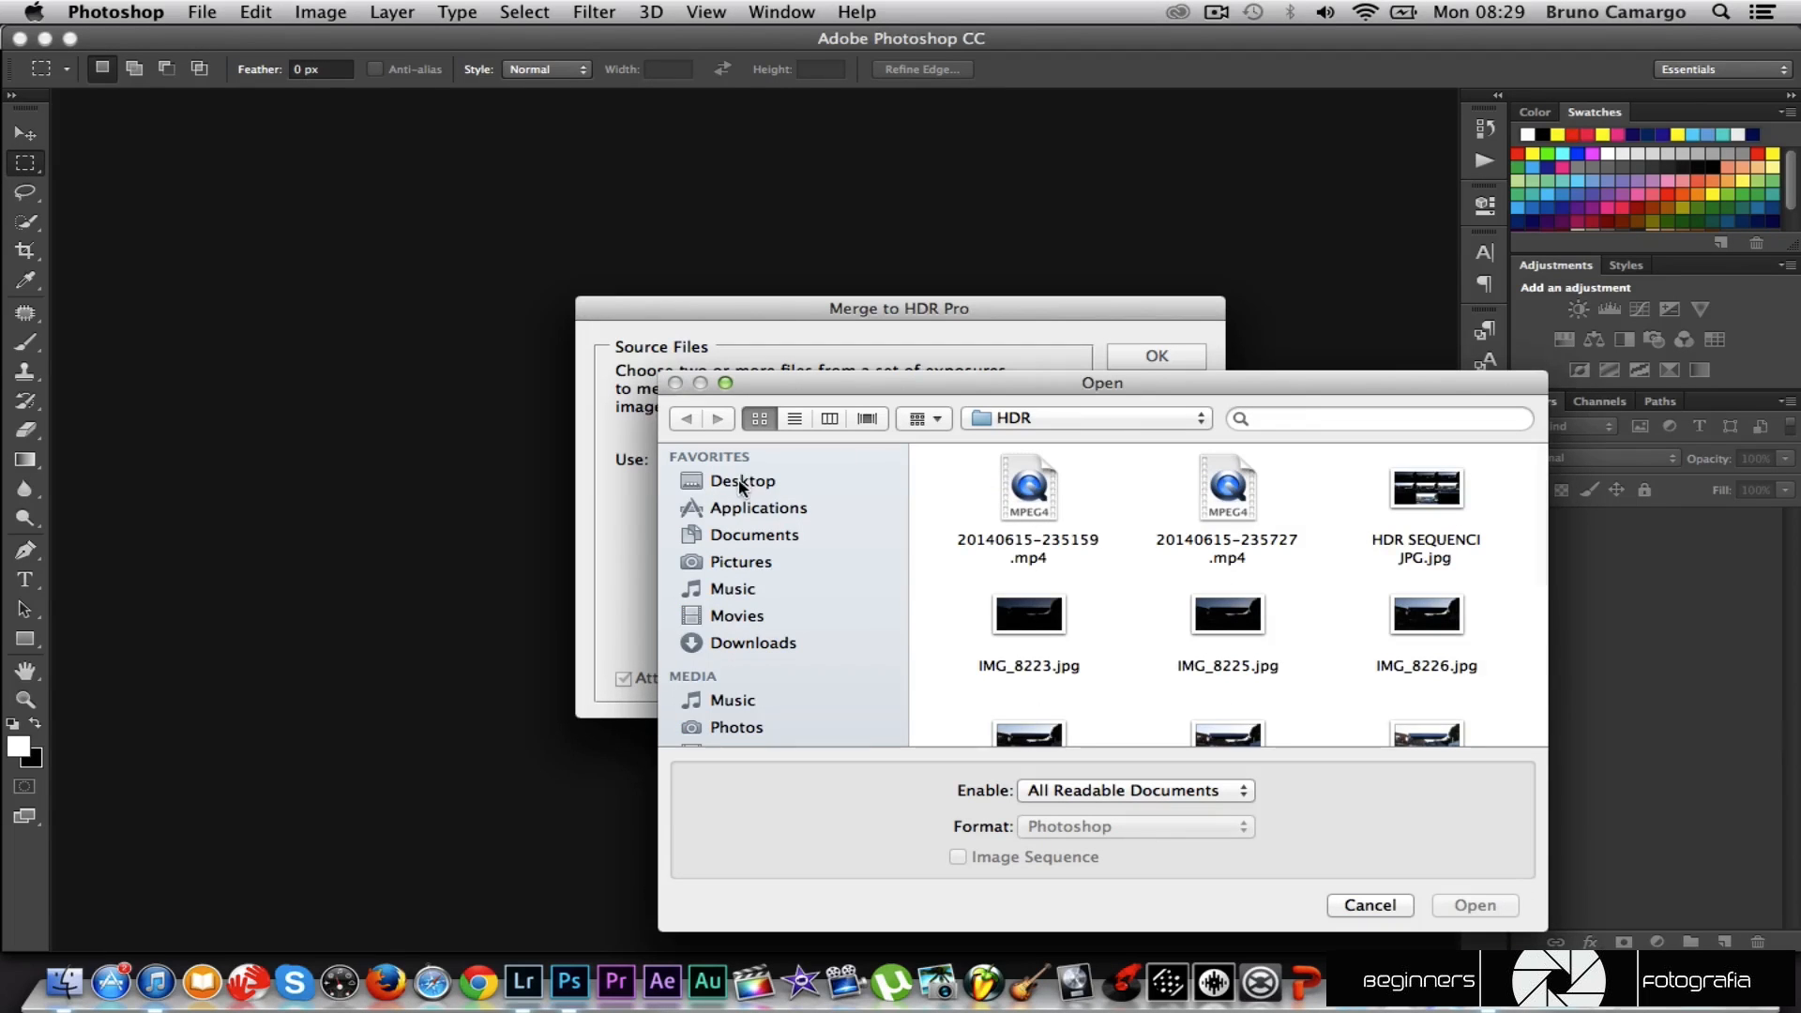
Add all files from the raw2 folder inside the HDR folder as merge sources, and cancel the merge.
click(741, 485)
double_click(997, 487)
scroll(1117, 554, down, 5)
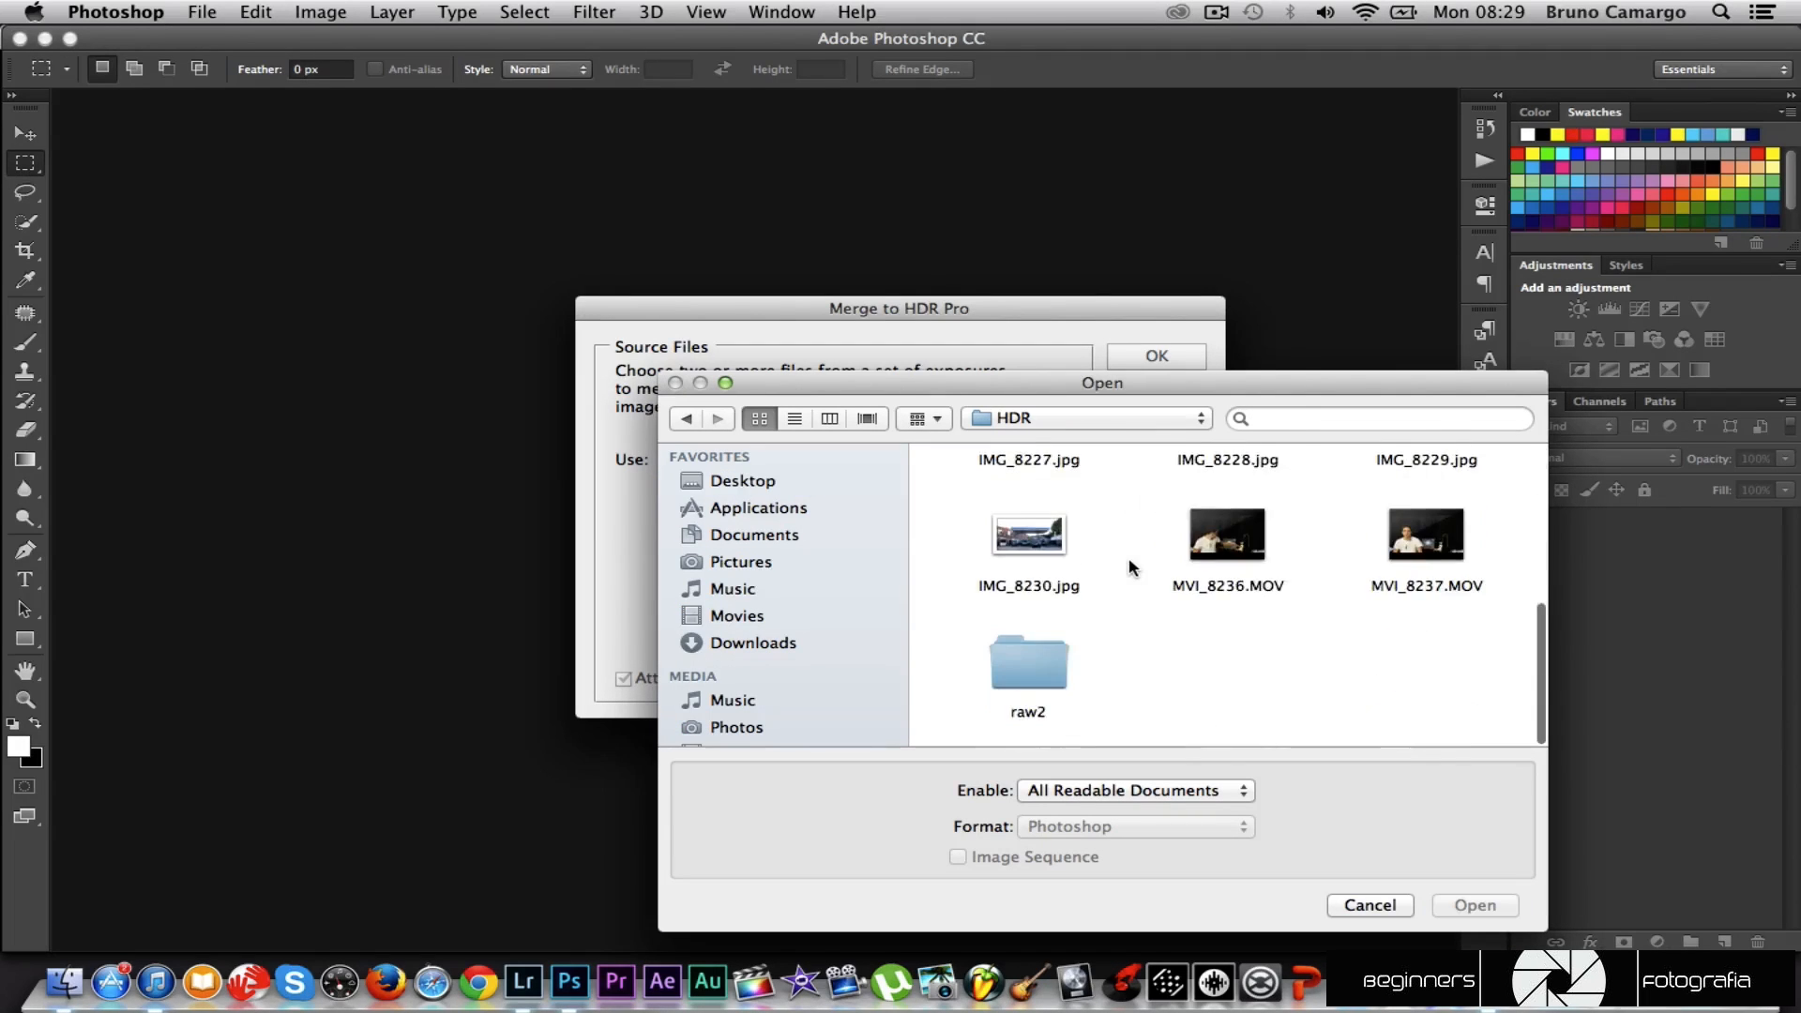
double_click(1041, 671)
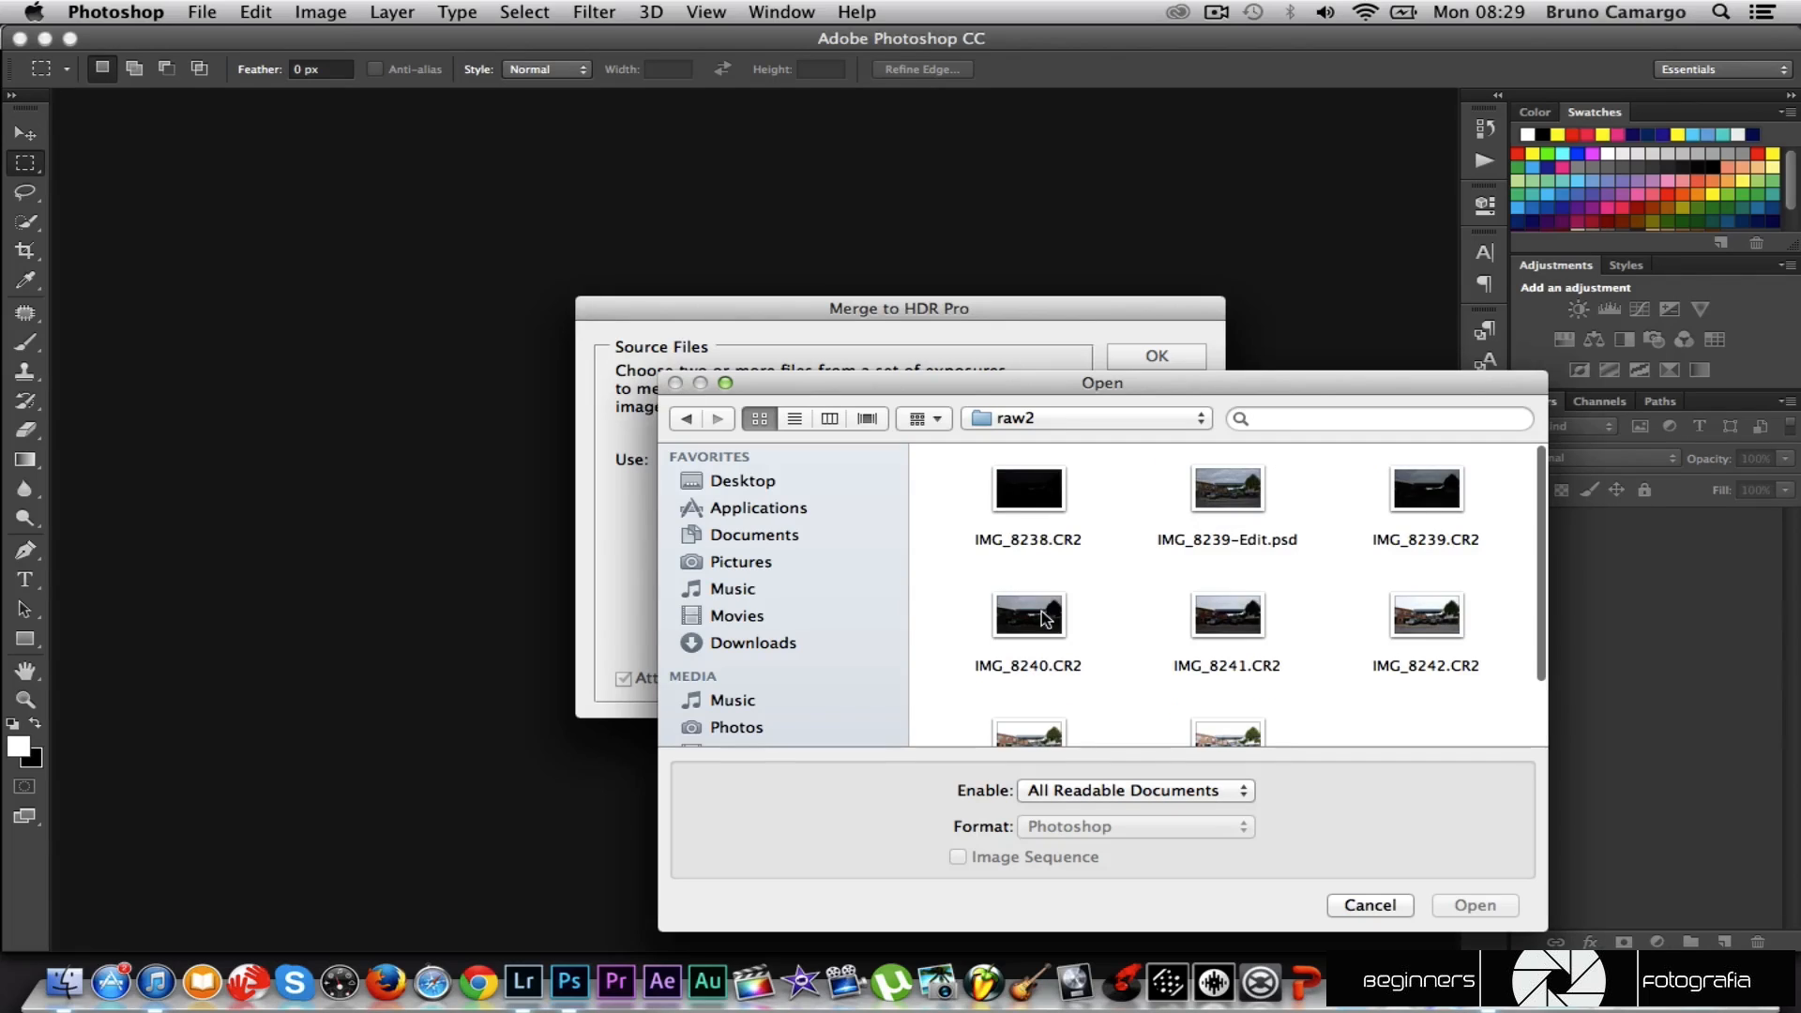
click(1035, 488)
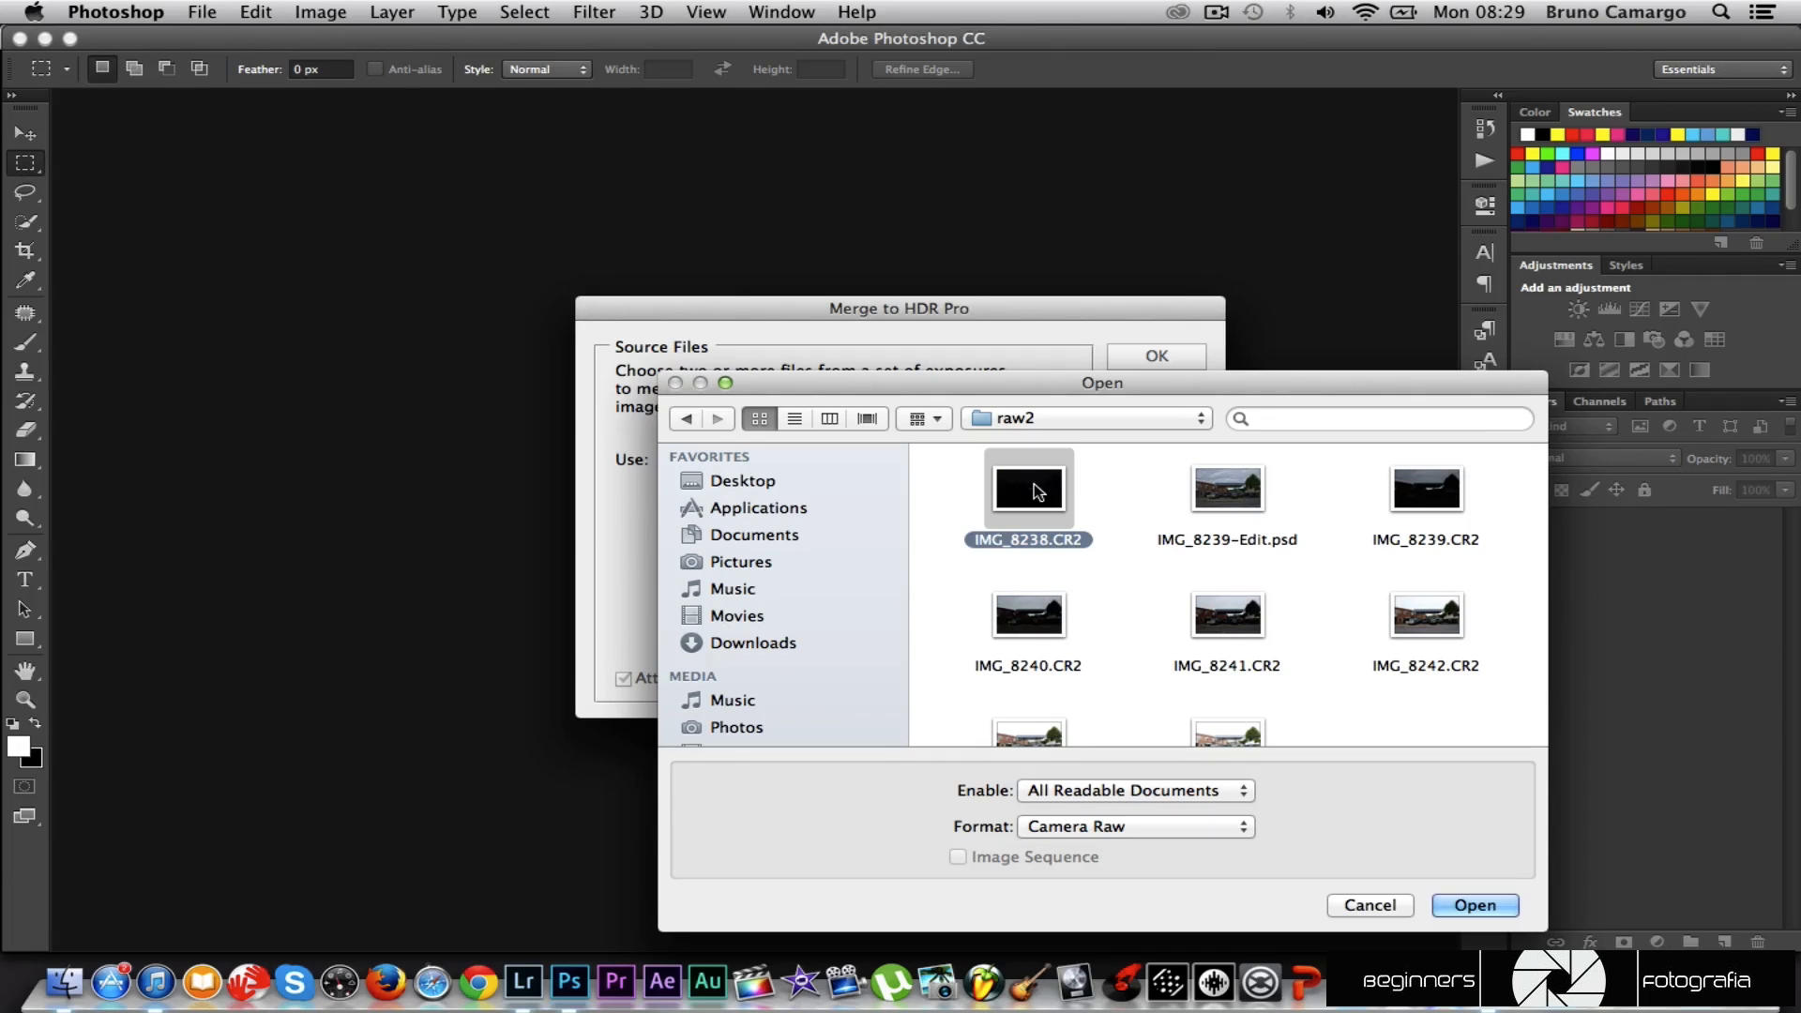
key(super+a)
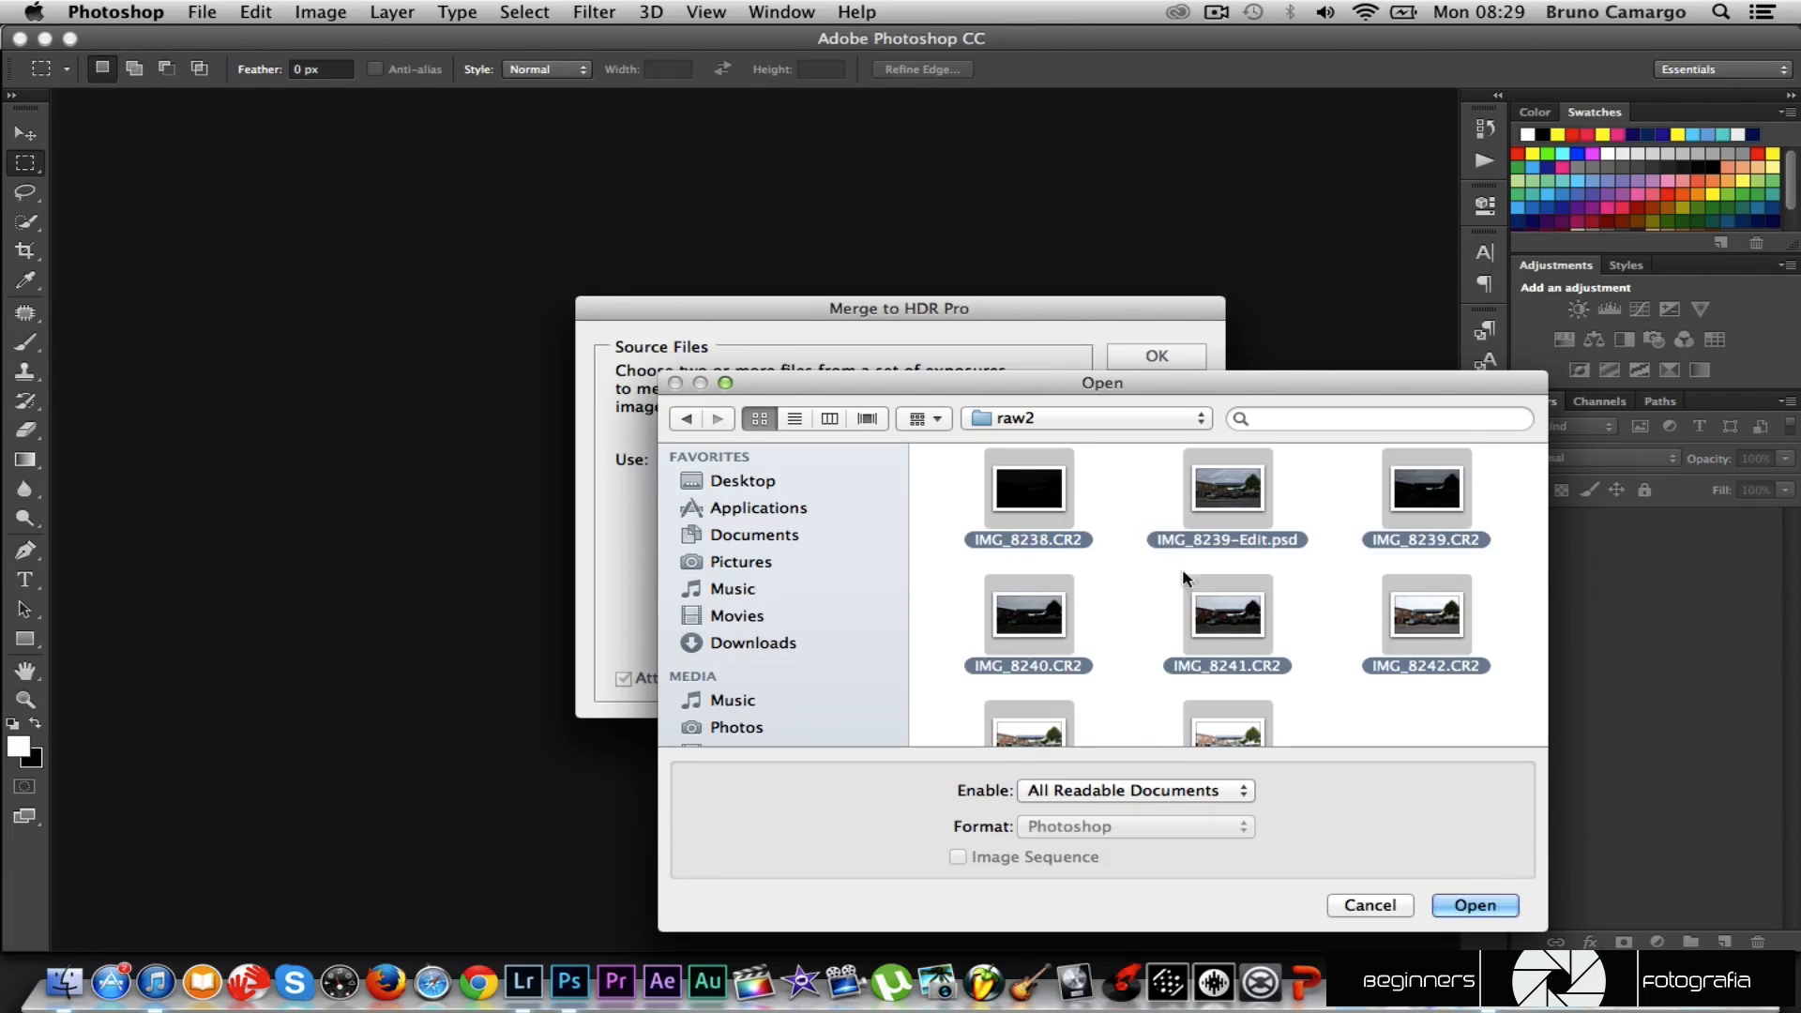
click(1492, 906)
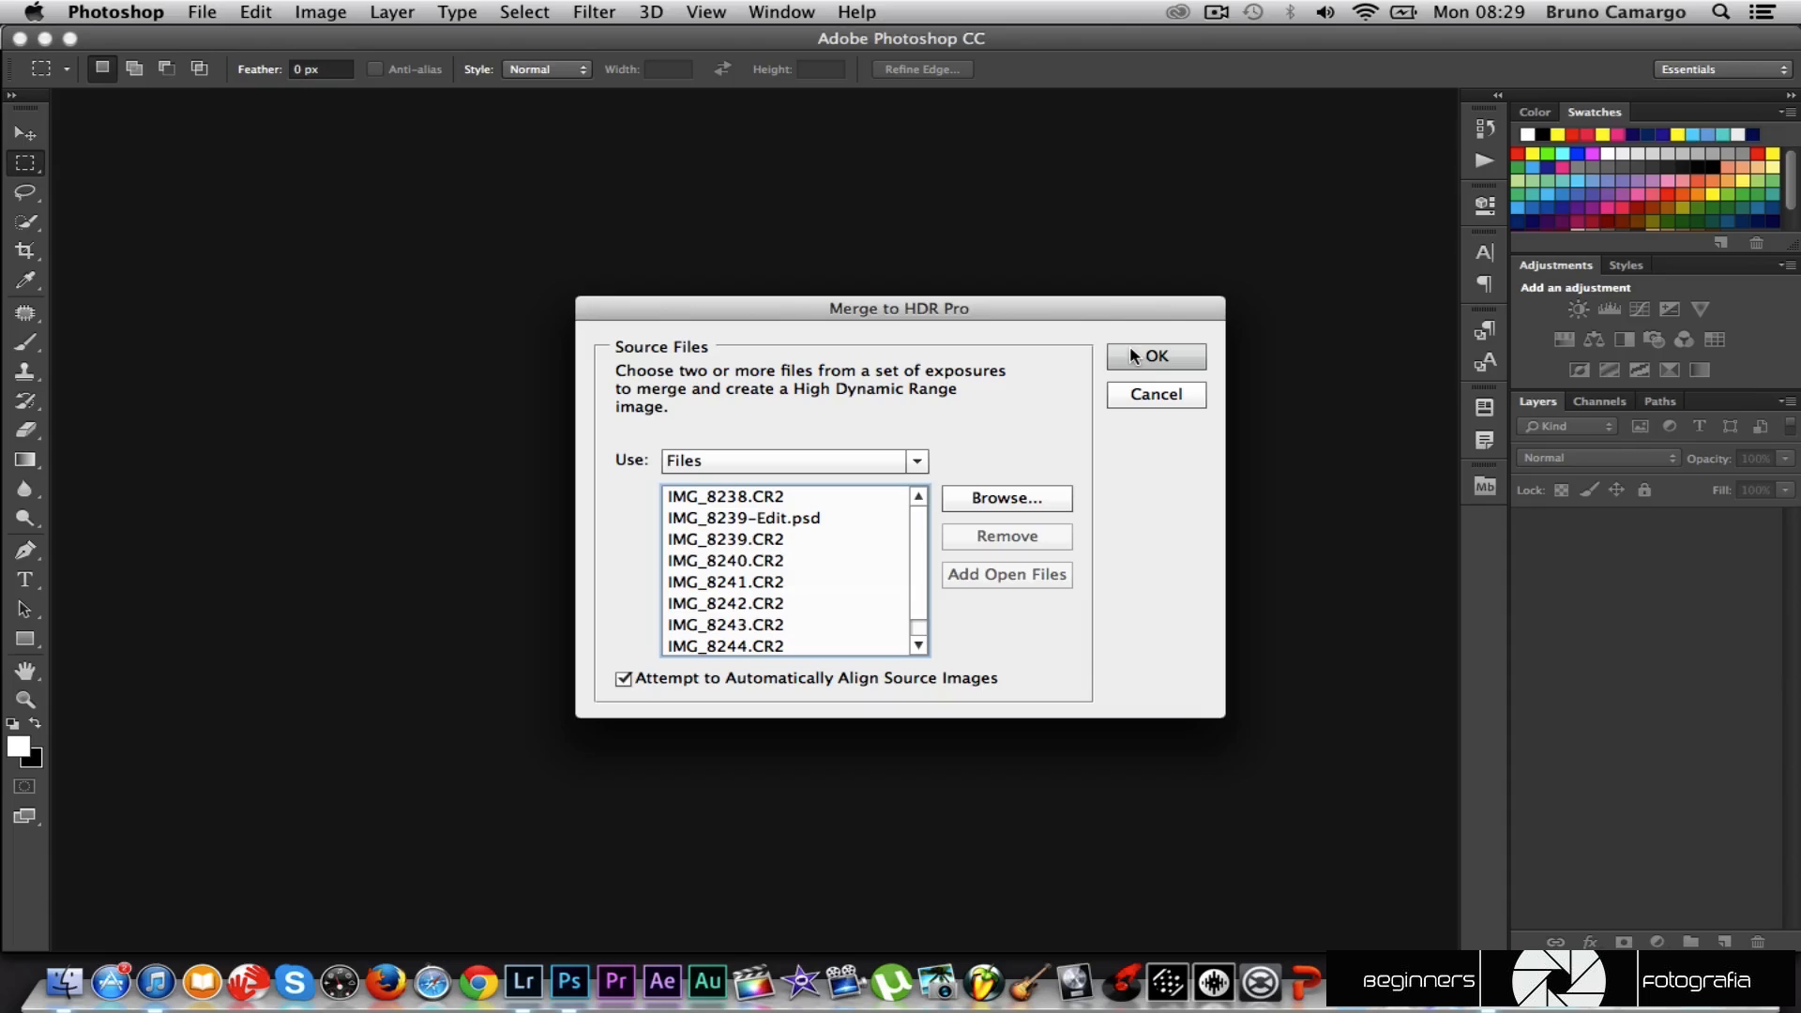
click(1139, 396)
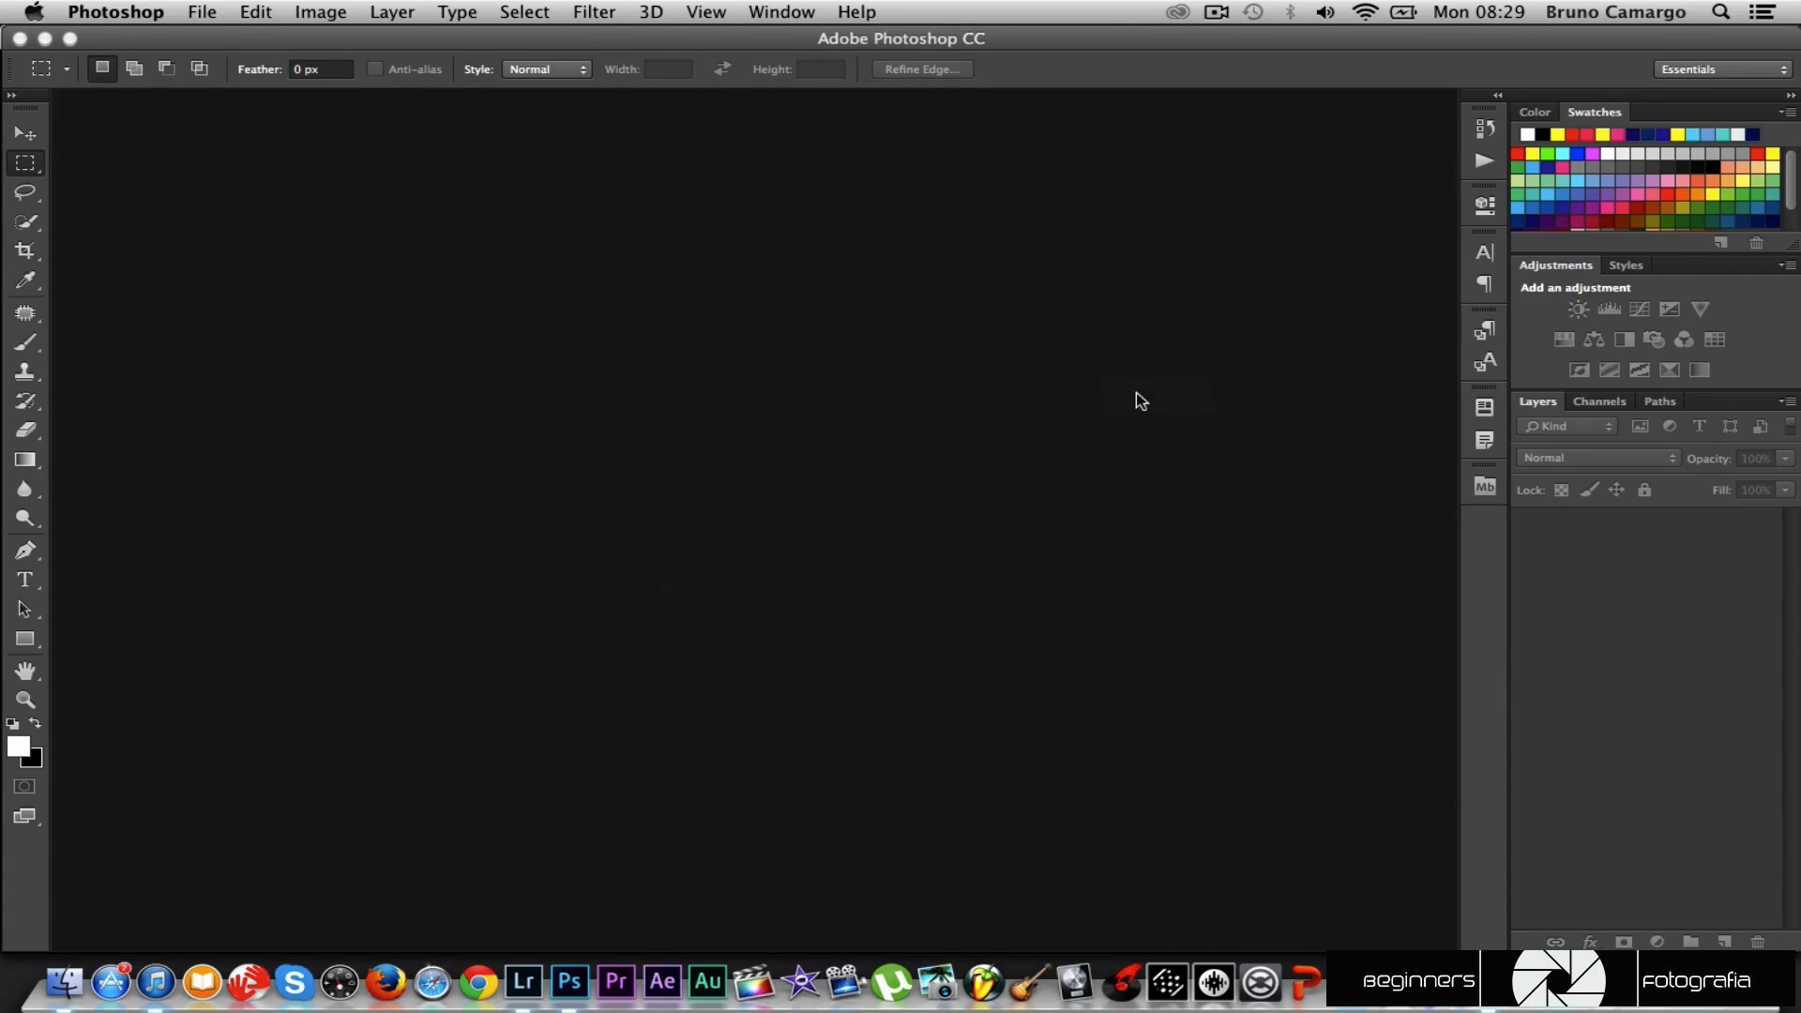
Return to Lightroom and set the highlights of IMG_8239-Edit.psd to -100 and the shadows to +60.
click(19, 41)
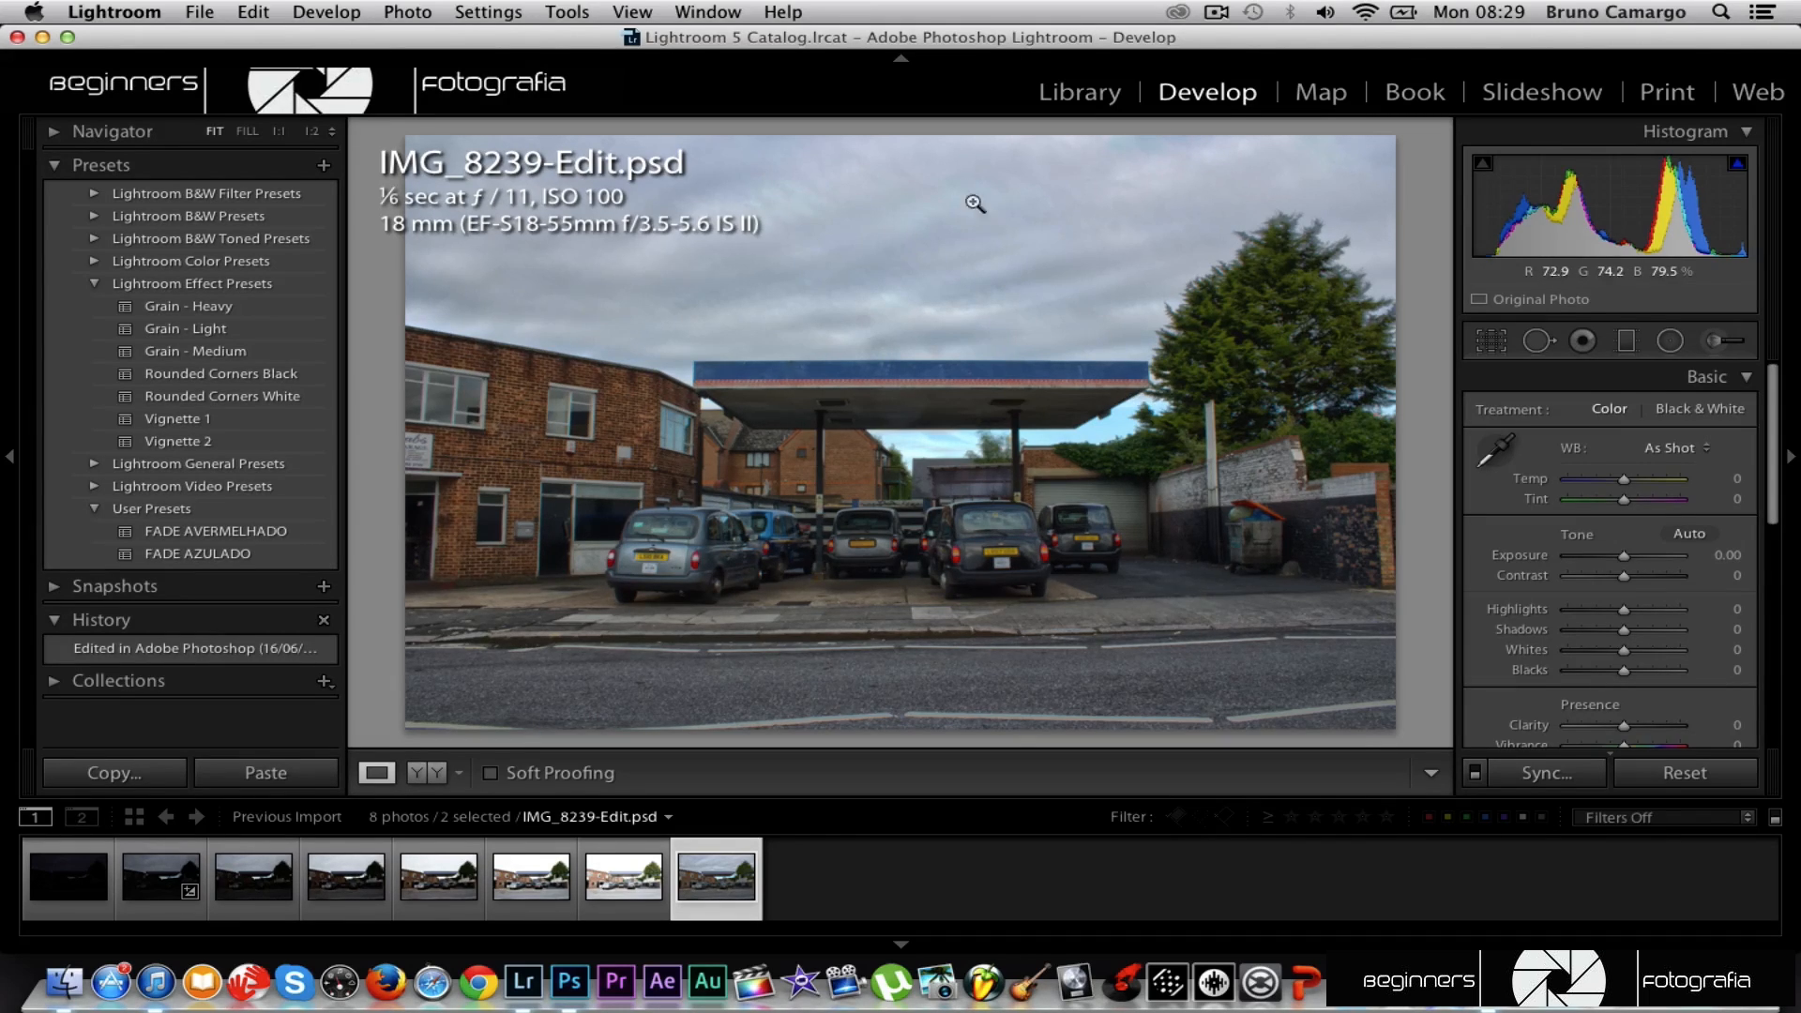
scroll(1703, 563, down, 1)
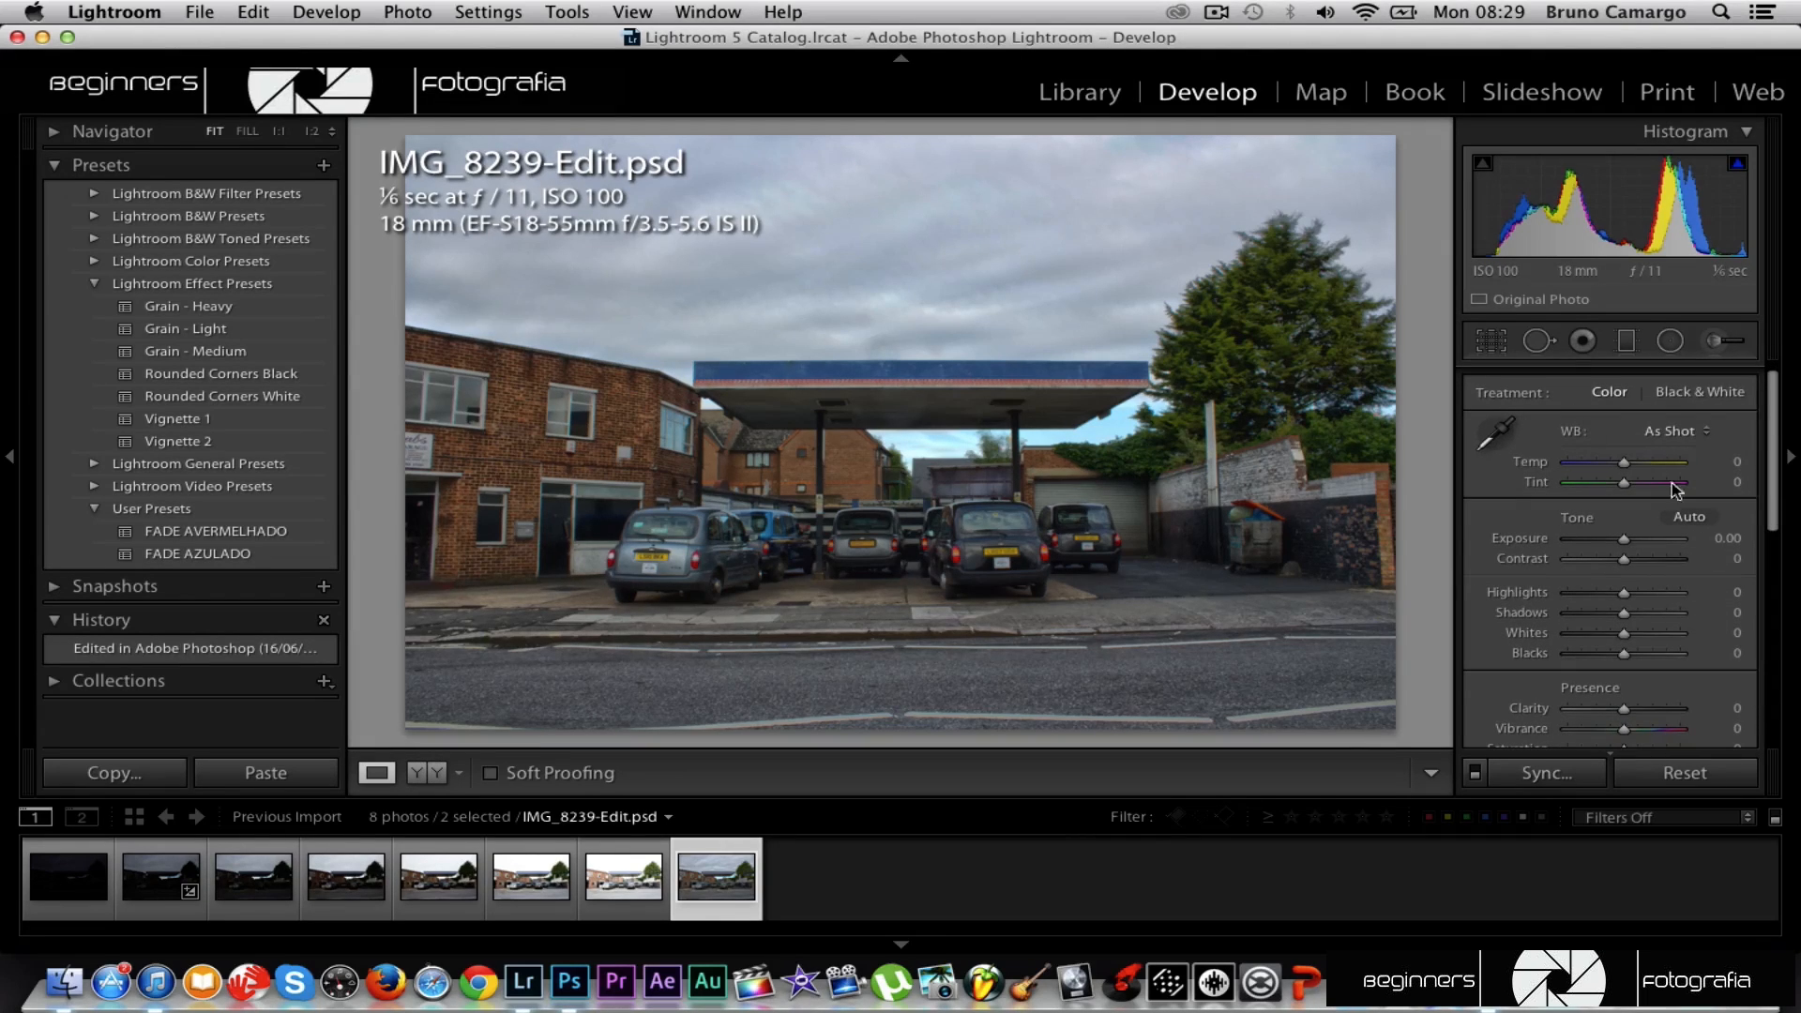
scroll(1646, 507, down, 3)
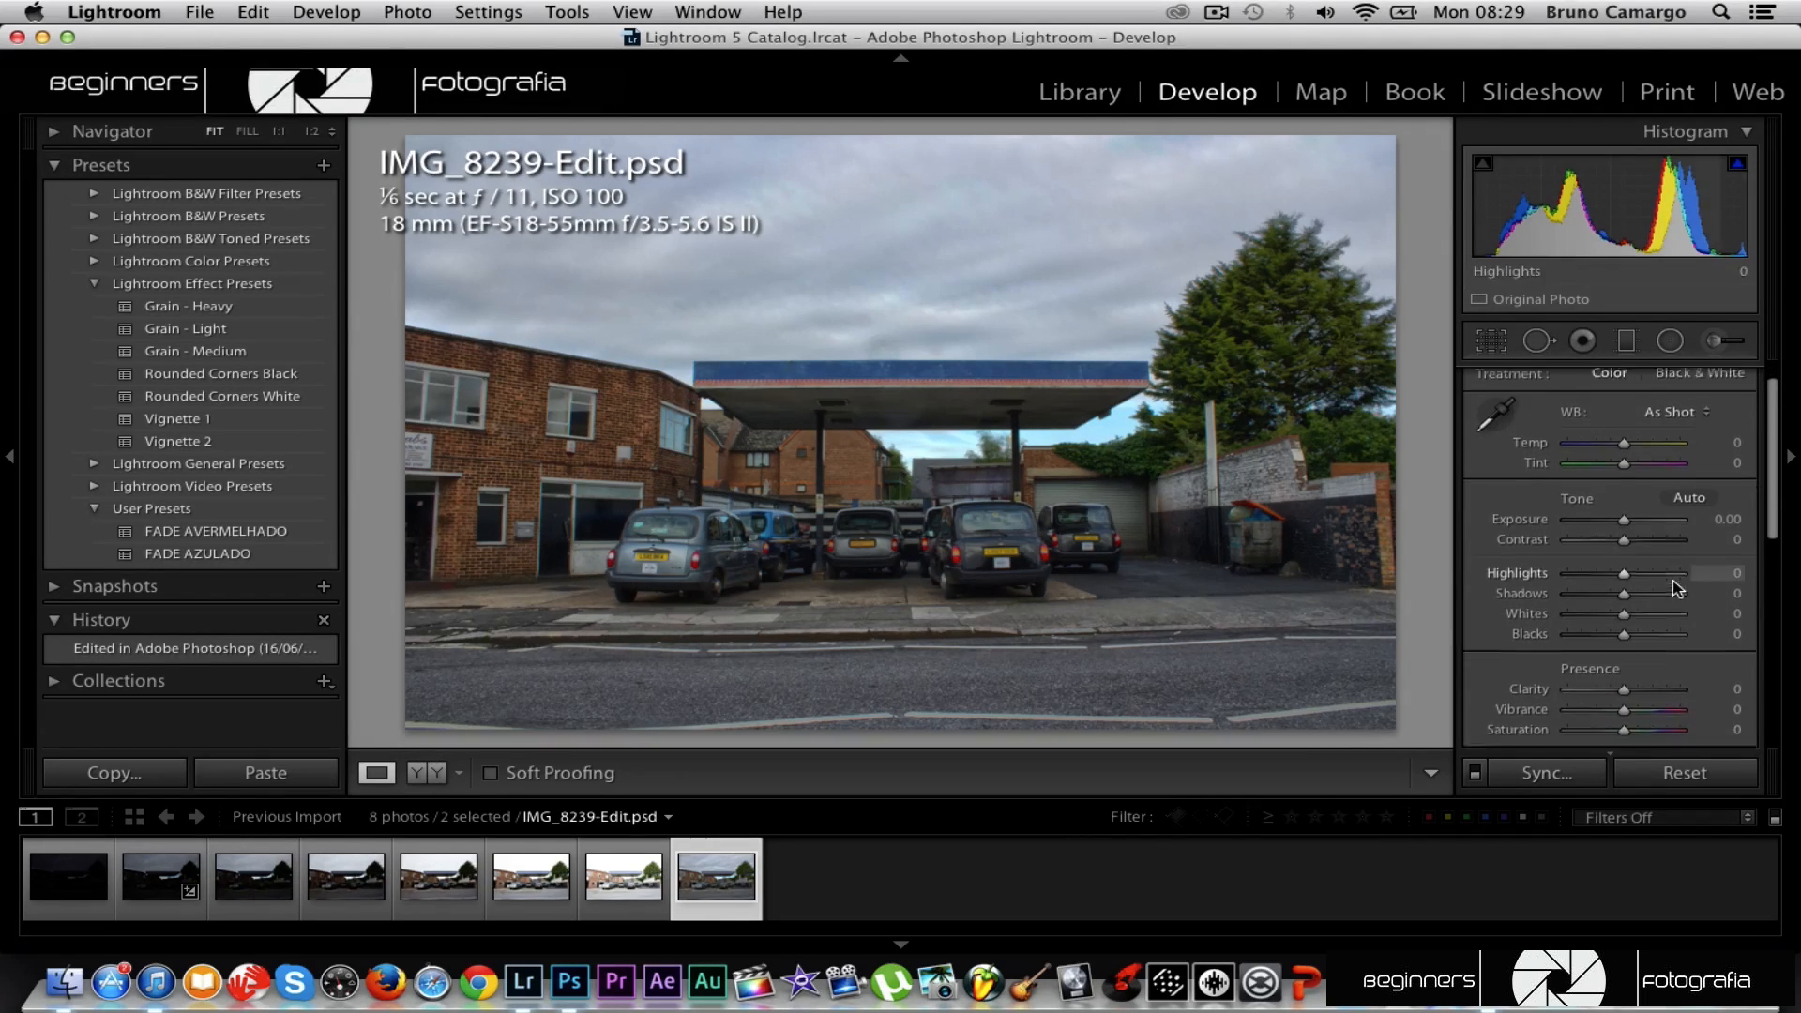
drag(1624, 545, 1379, 554)
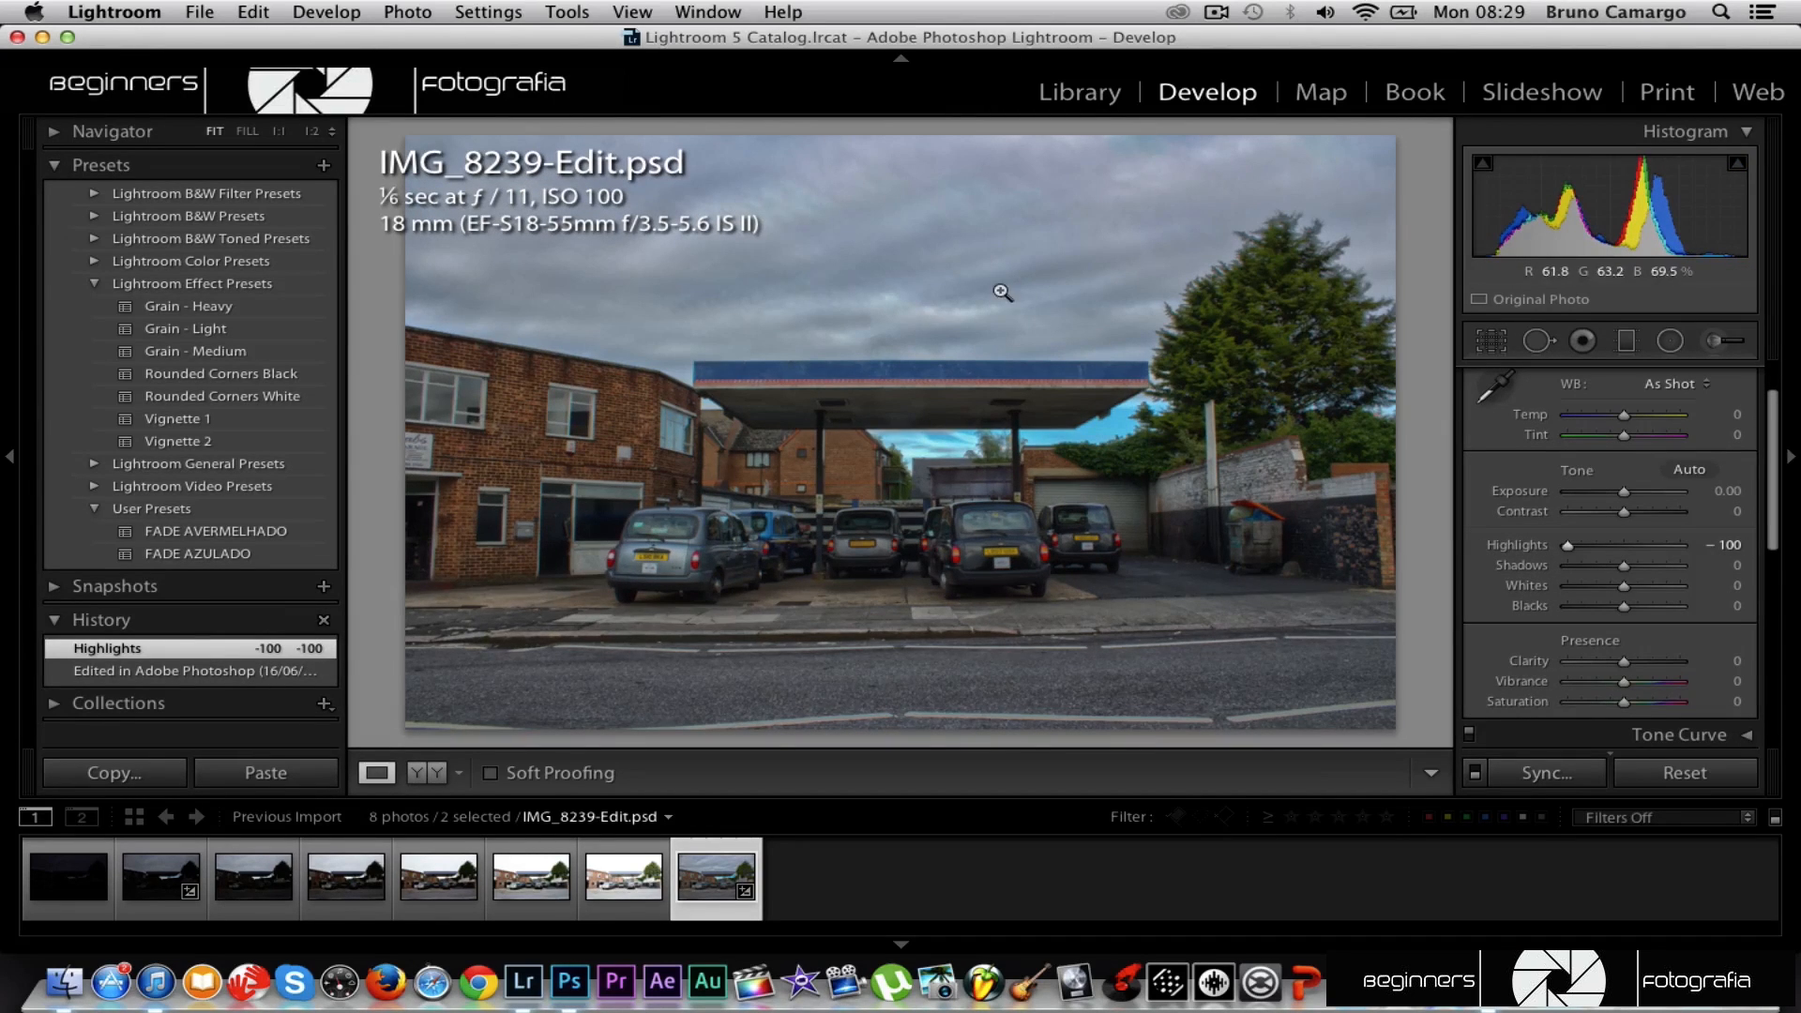
mouse_move(1630, 566)
mouse_down()
mouse_move(1691, 571)
mouse_move(1658, 571)
mouse_up()
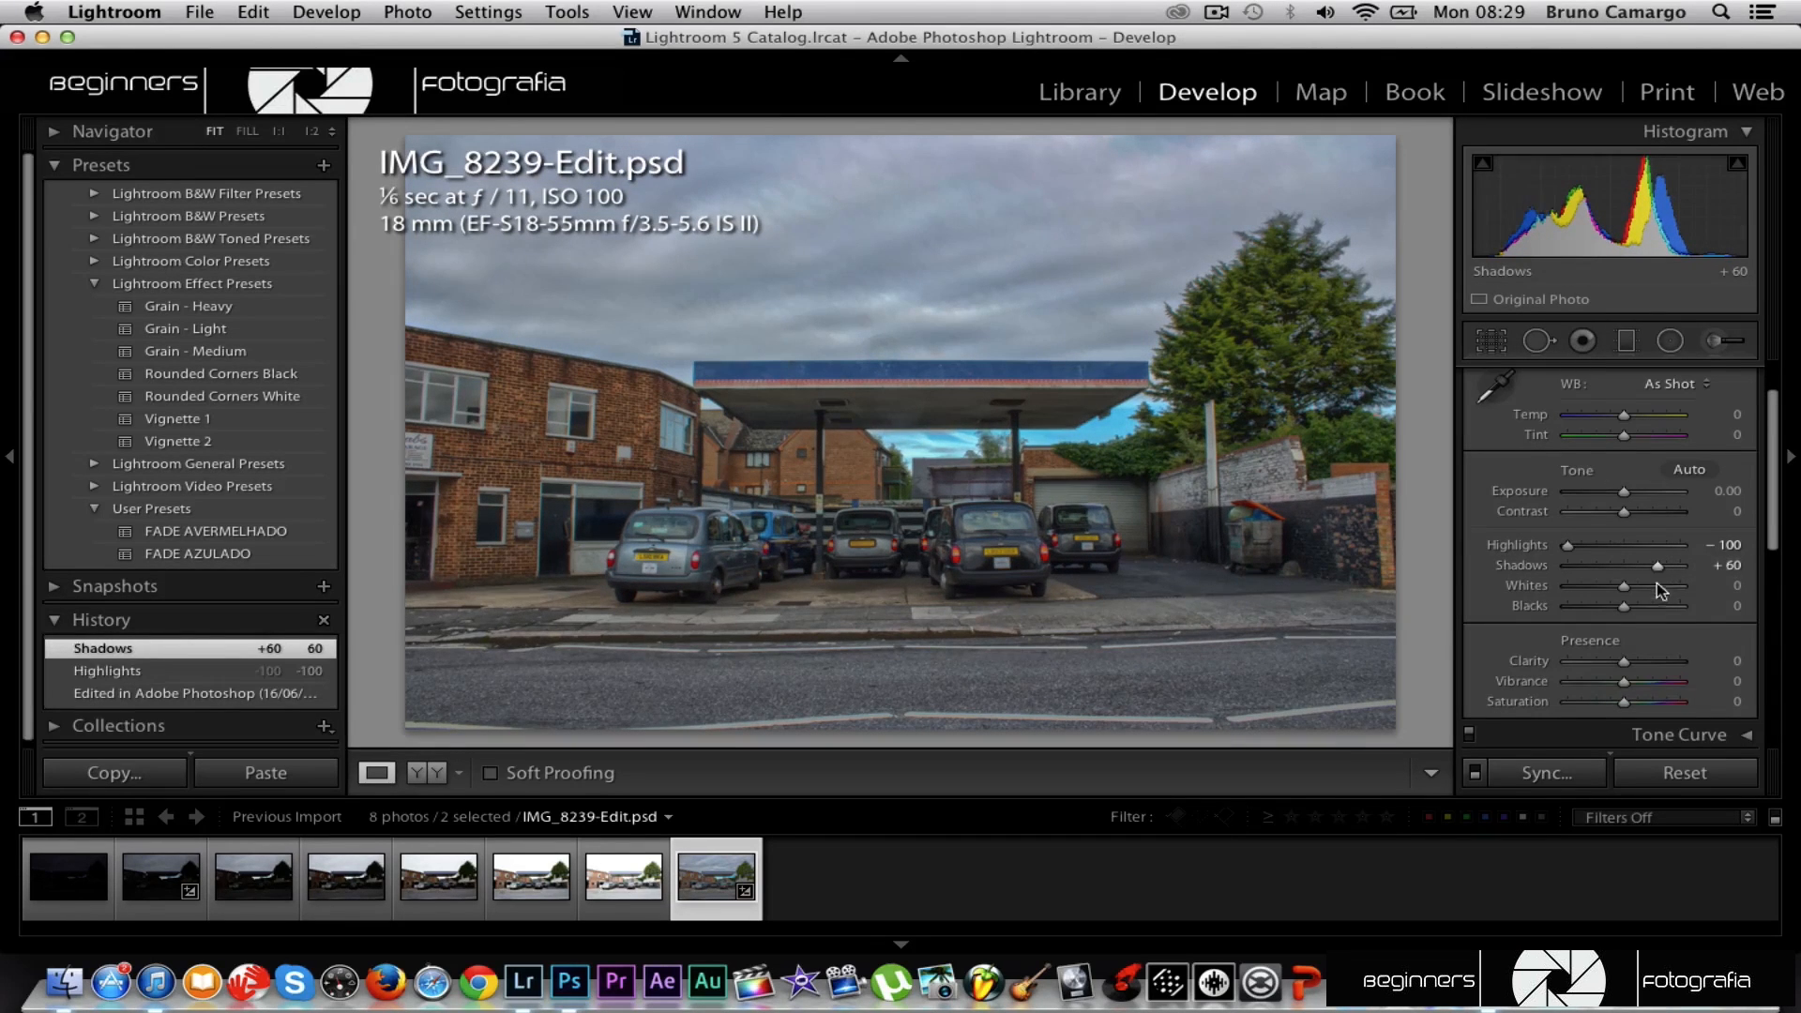
Set the whites to +33 and the blacks to -45, and compare the photo before and after.
scroll(1643, 588, down, 1)
key(alt)
drag(1627, 577, 1595, 606)
drag(1595, 605, 1599, 606)
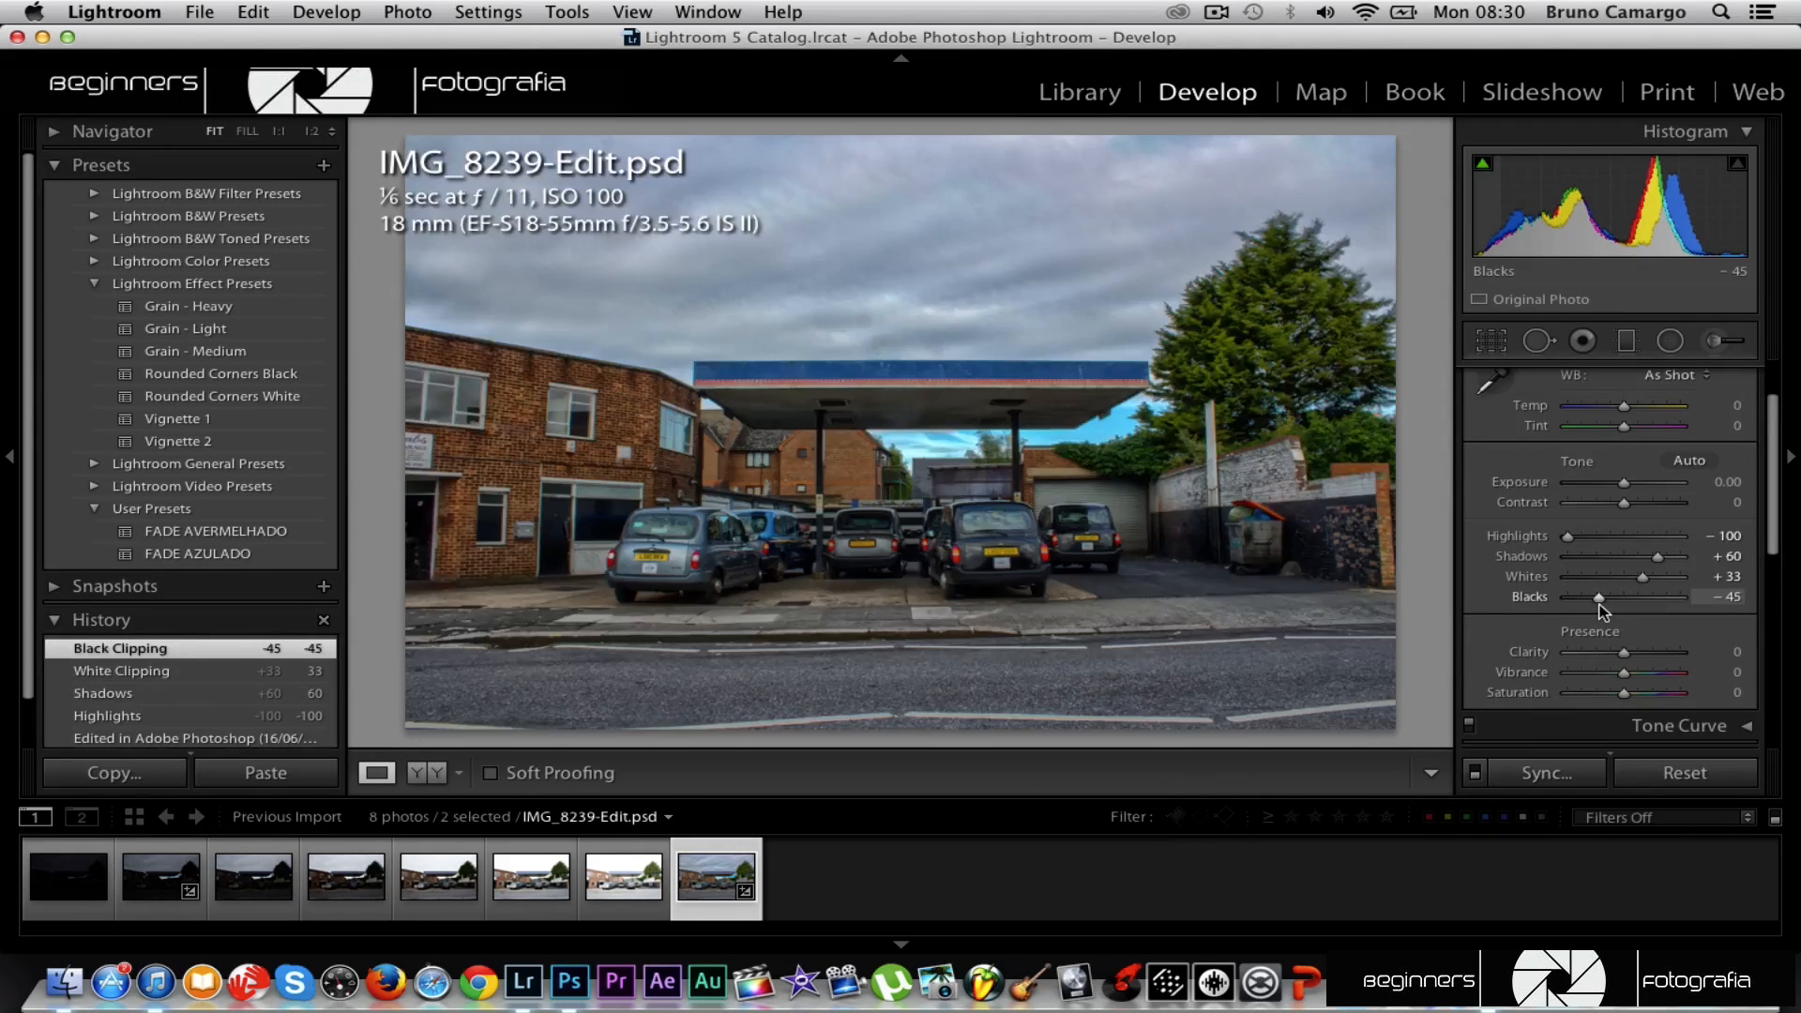
key(y)
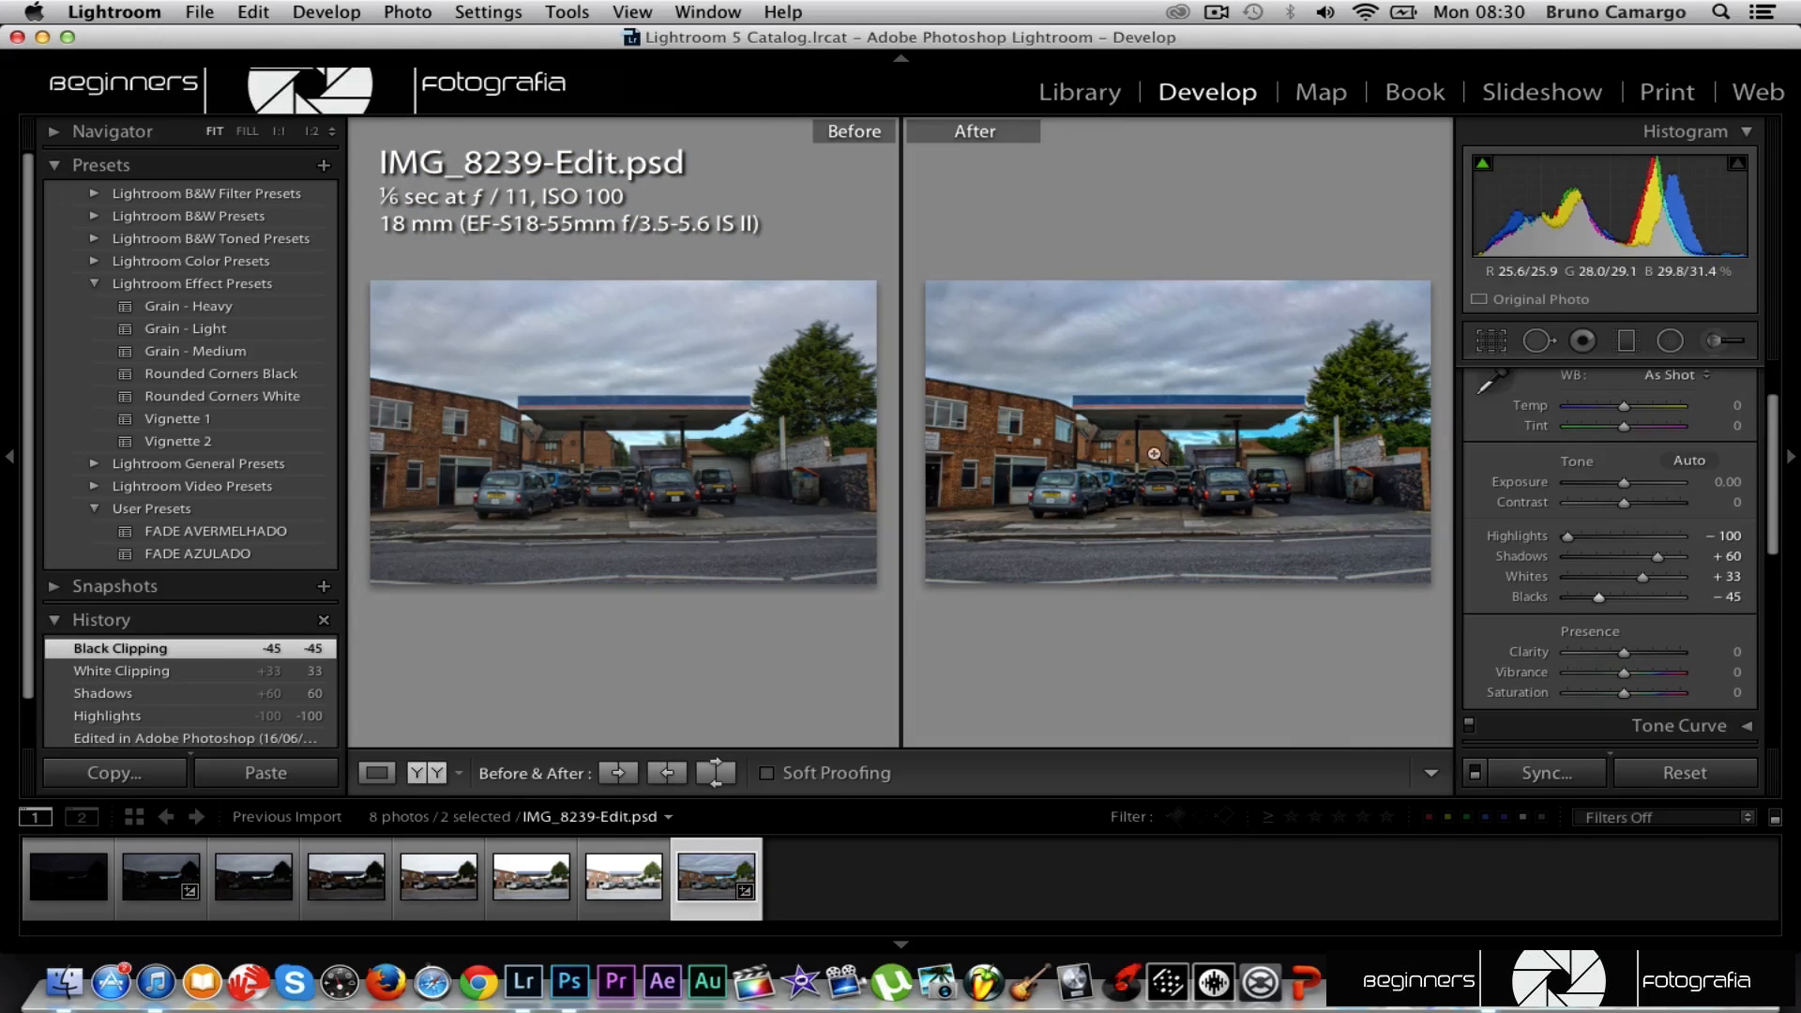
key(y)
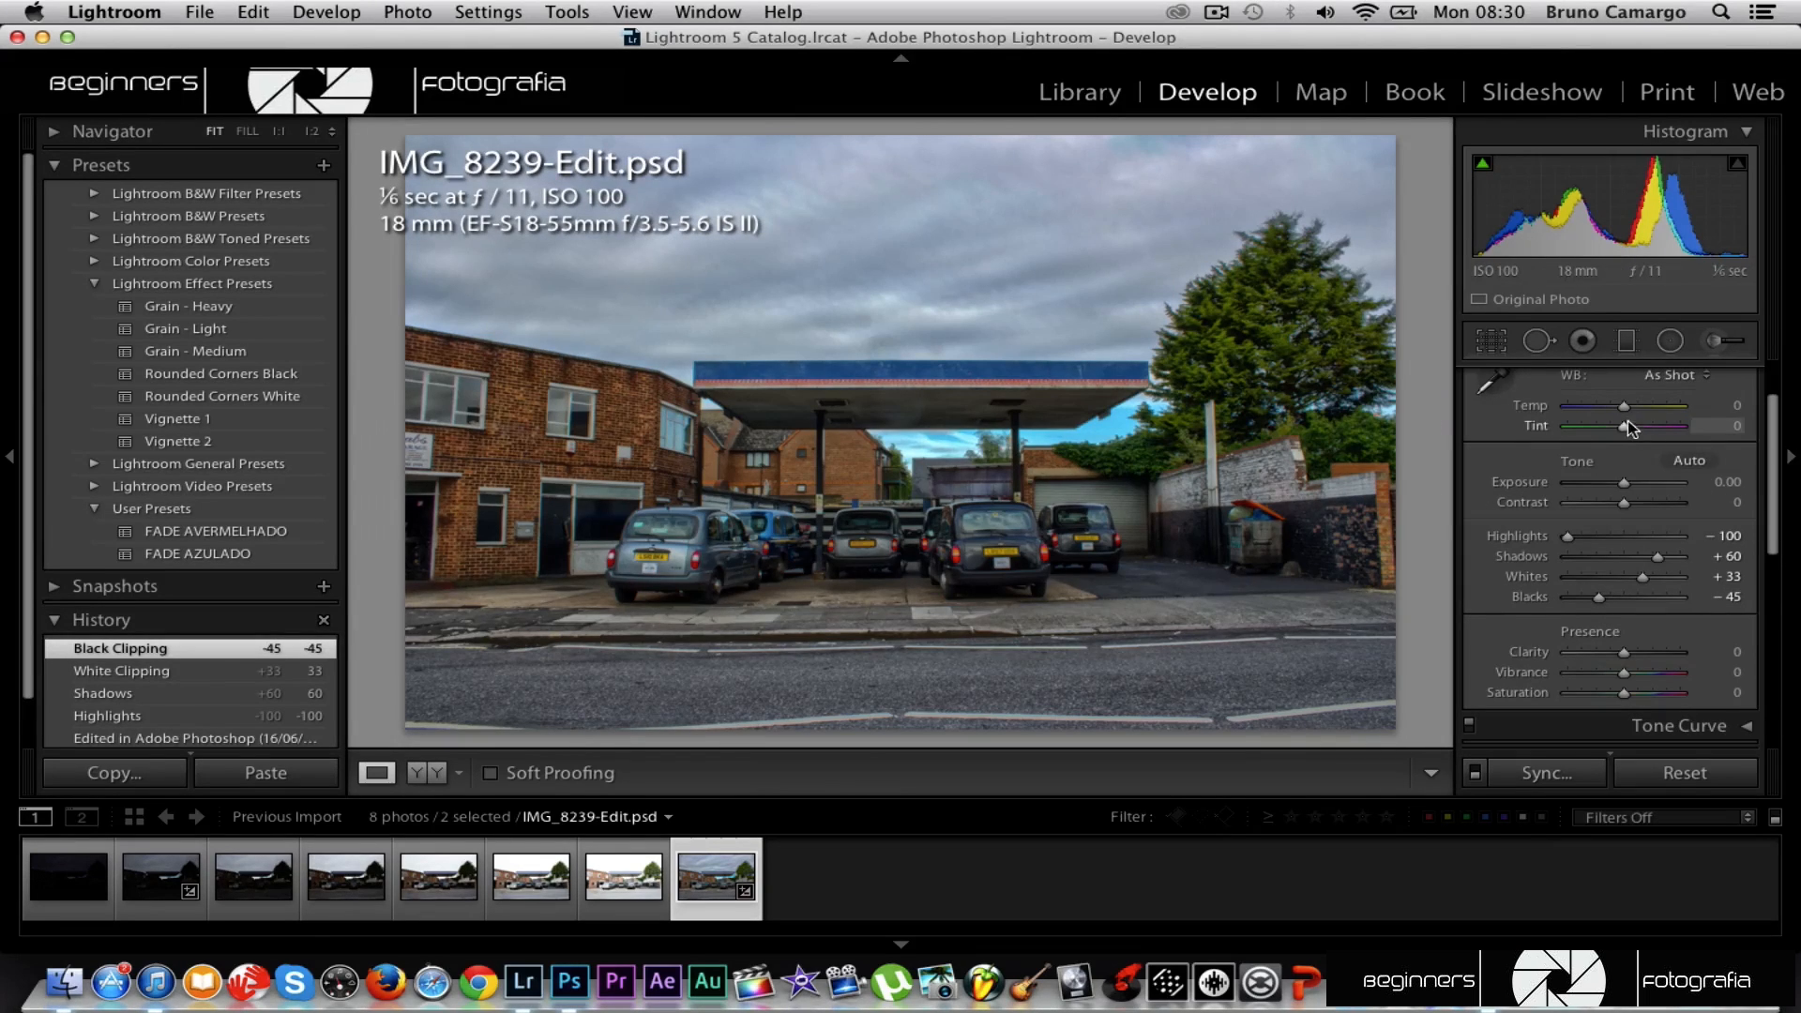
Warm the photo with temperature +10 and tint +6, and set the clarity to +100.
drag(1626, 413, 1628, 408)
drag(1627, 408, 1630, 409)
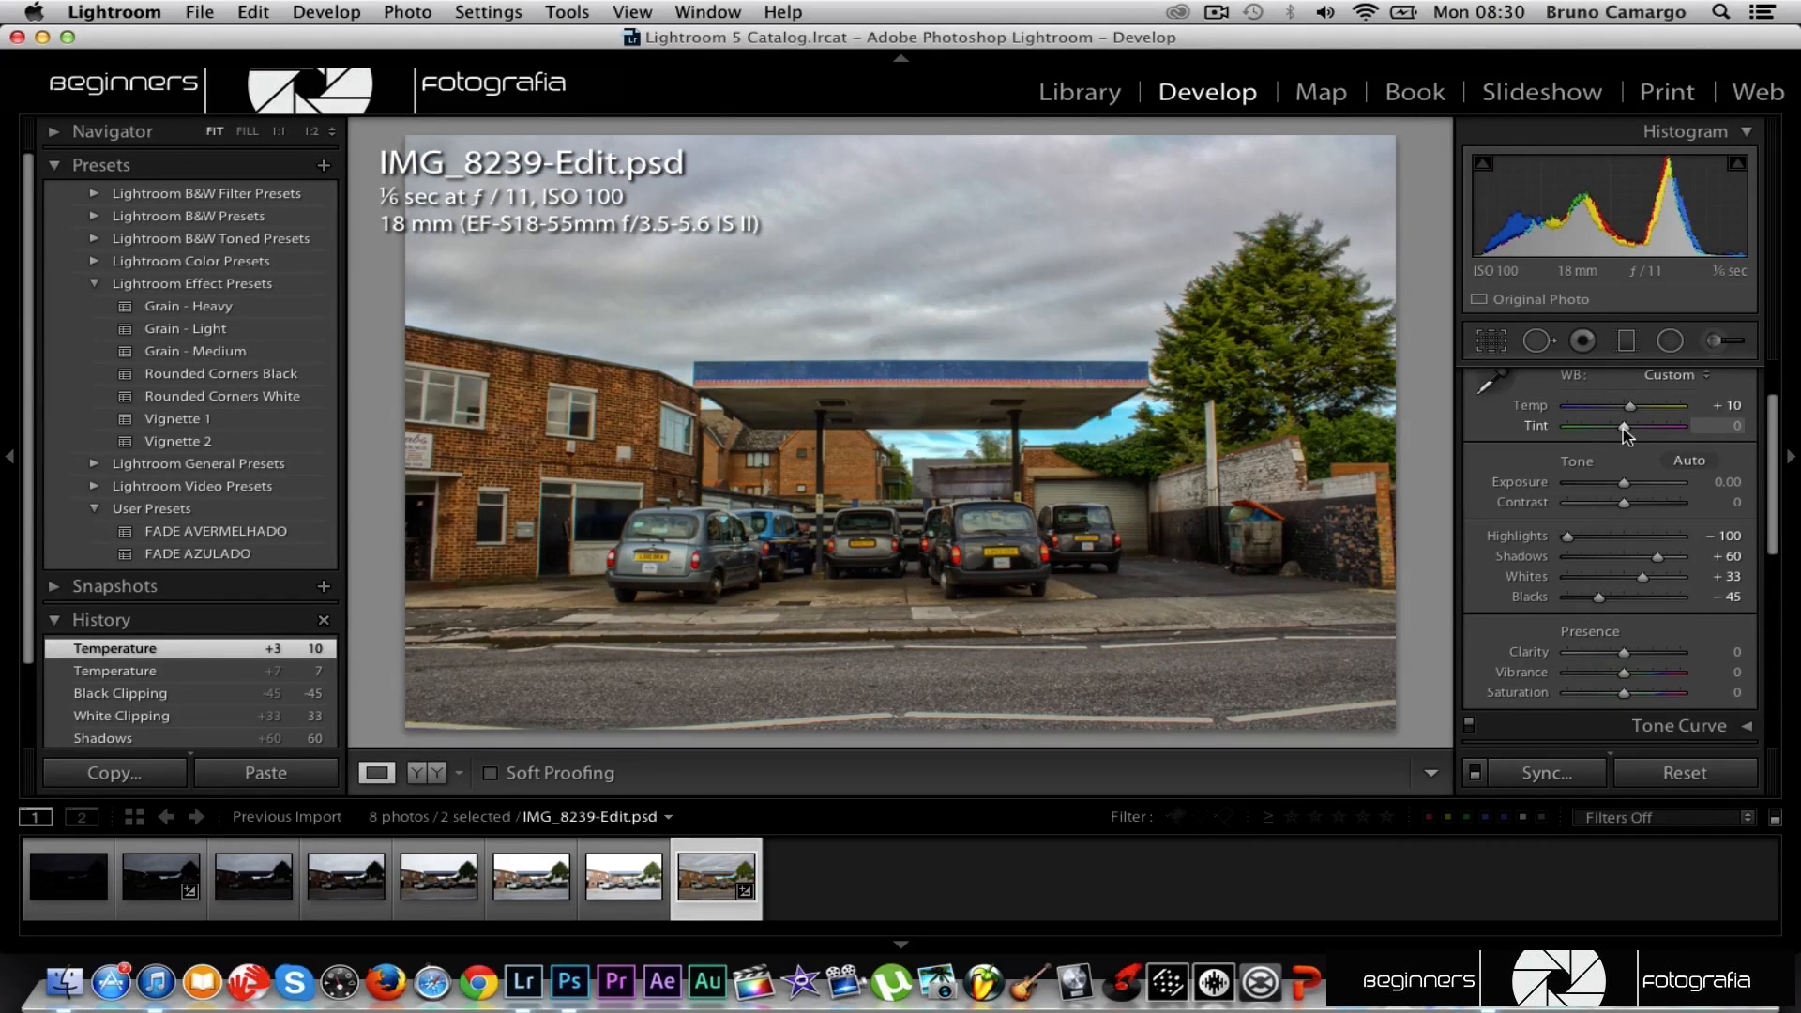
drag(1627, 435, 1628, 433)
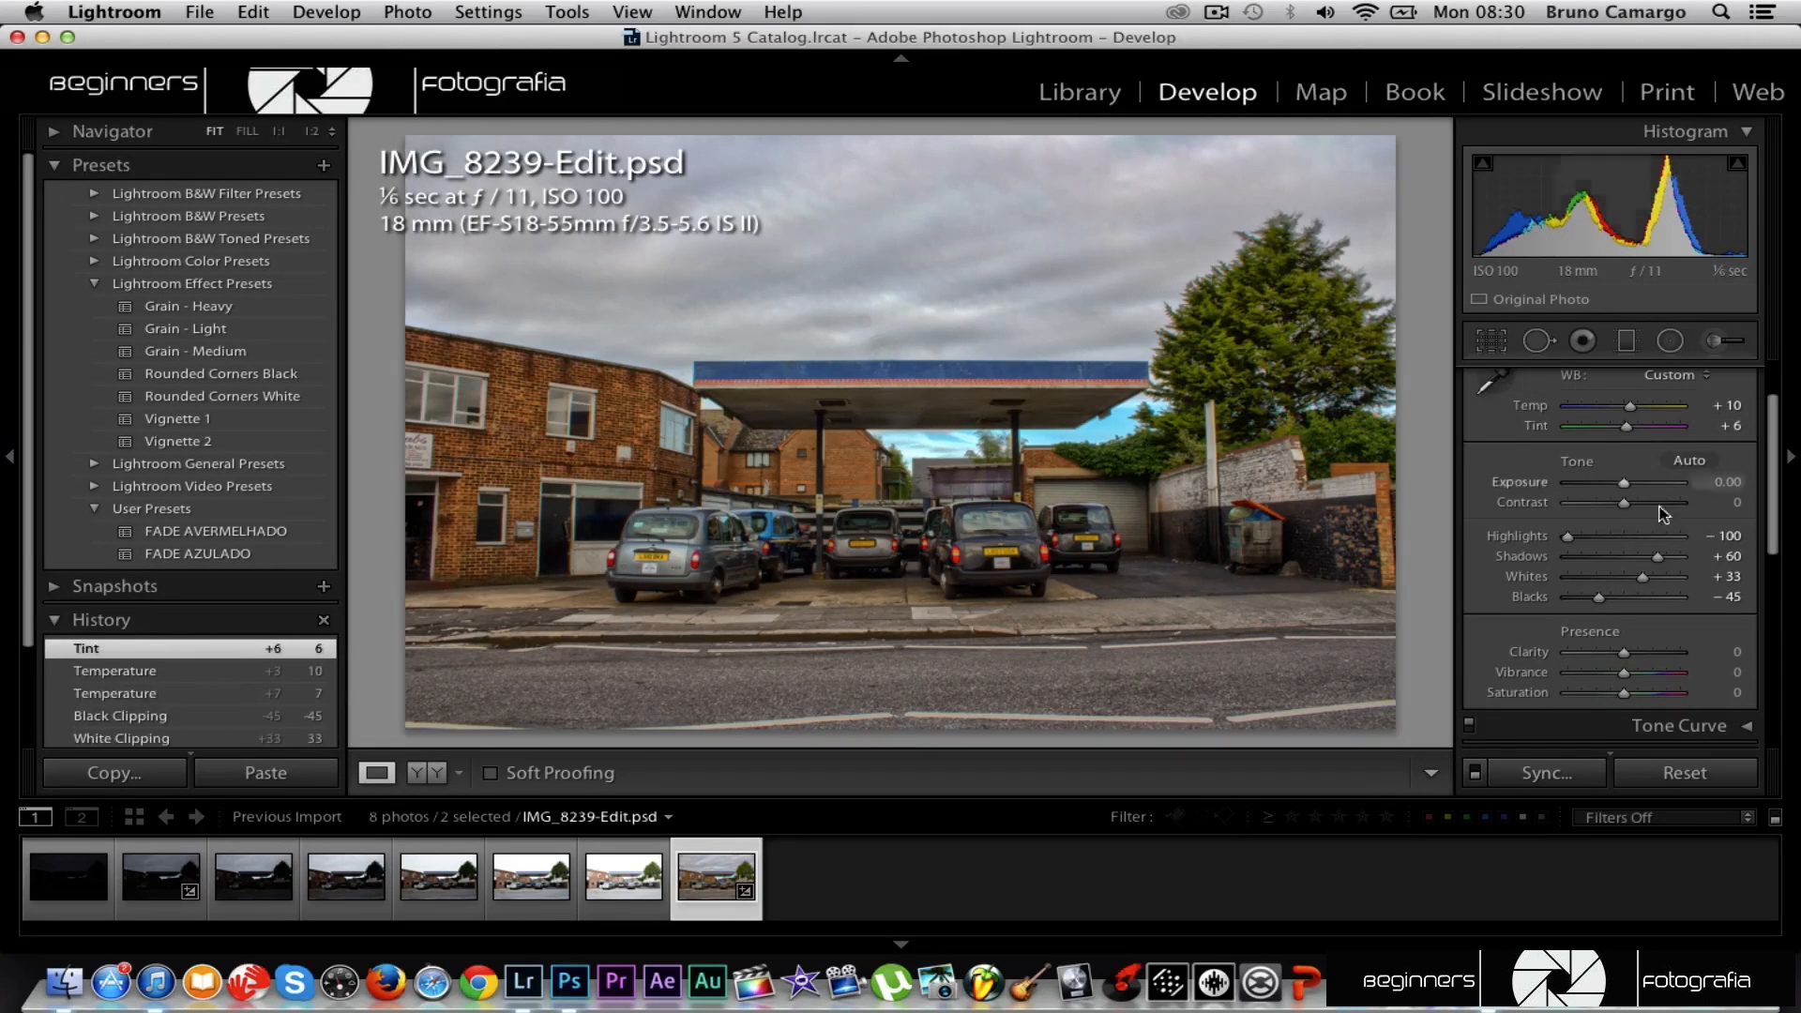
scroll(1644, 551, down, 2)
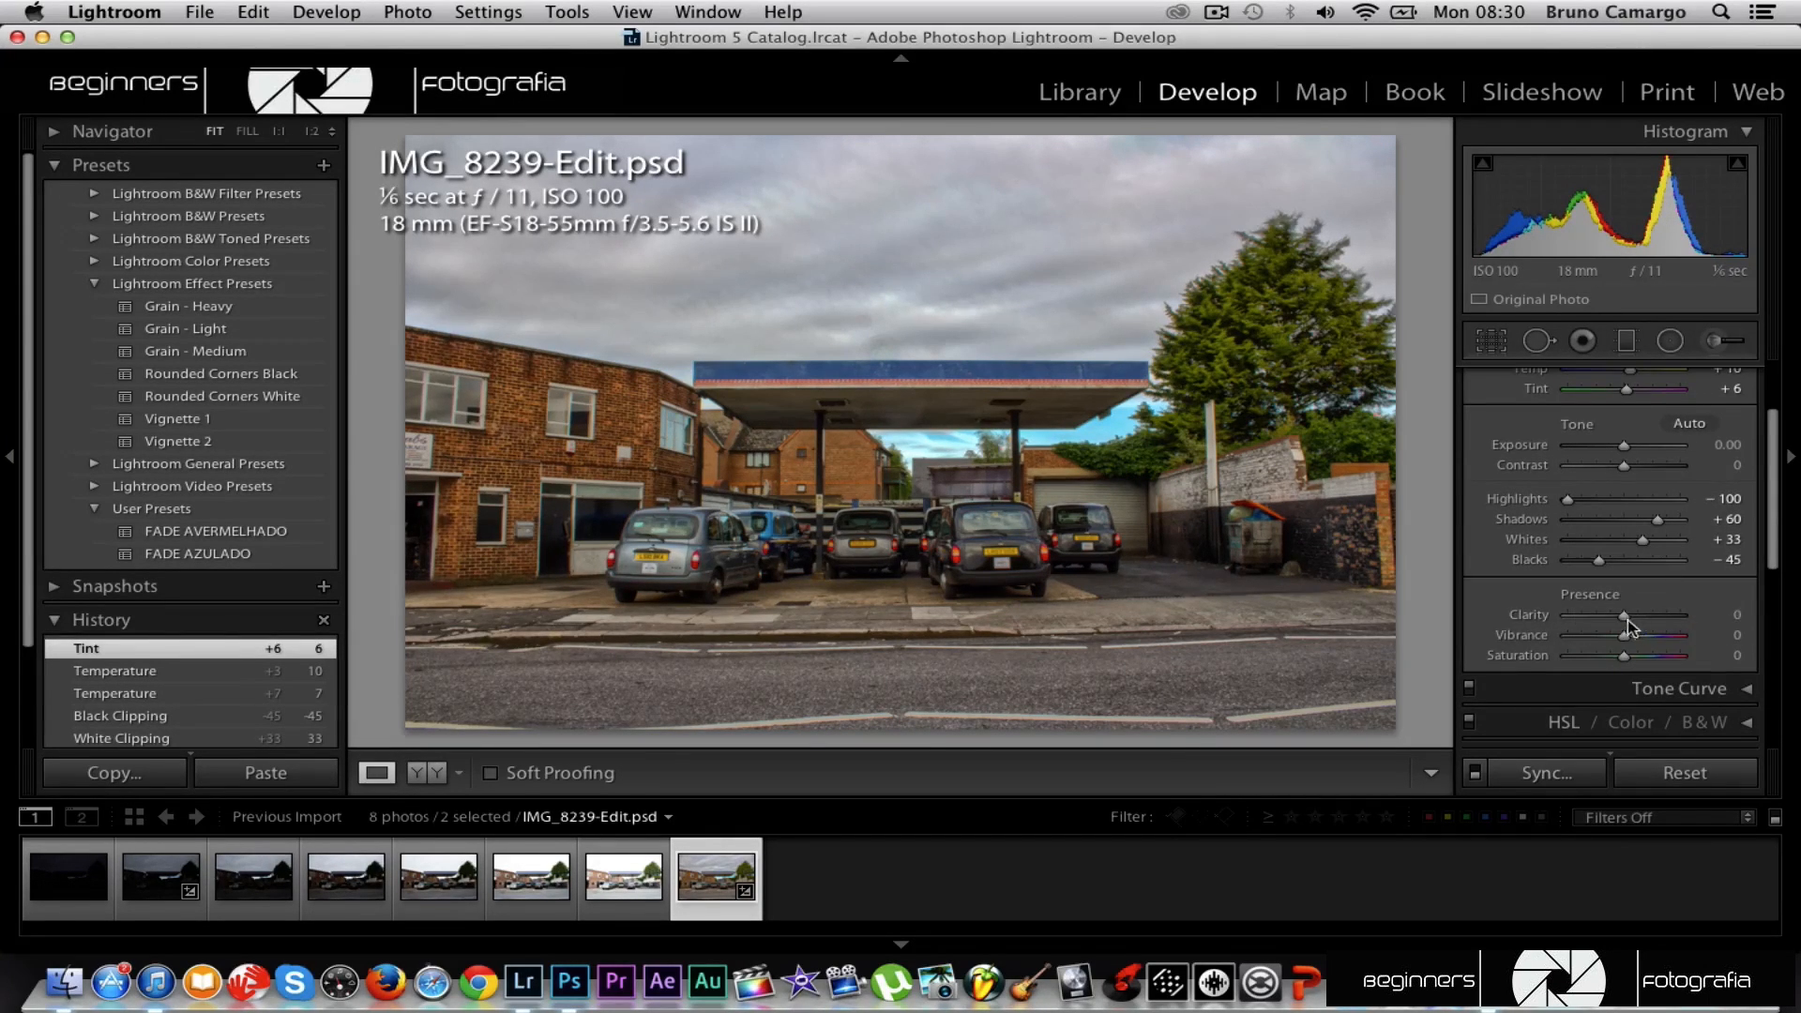
drag(1626, 620, 1730, 616)
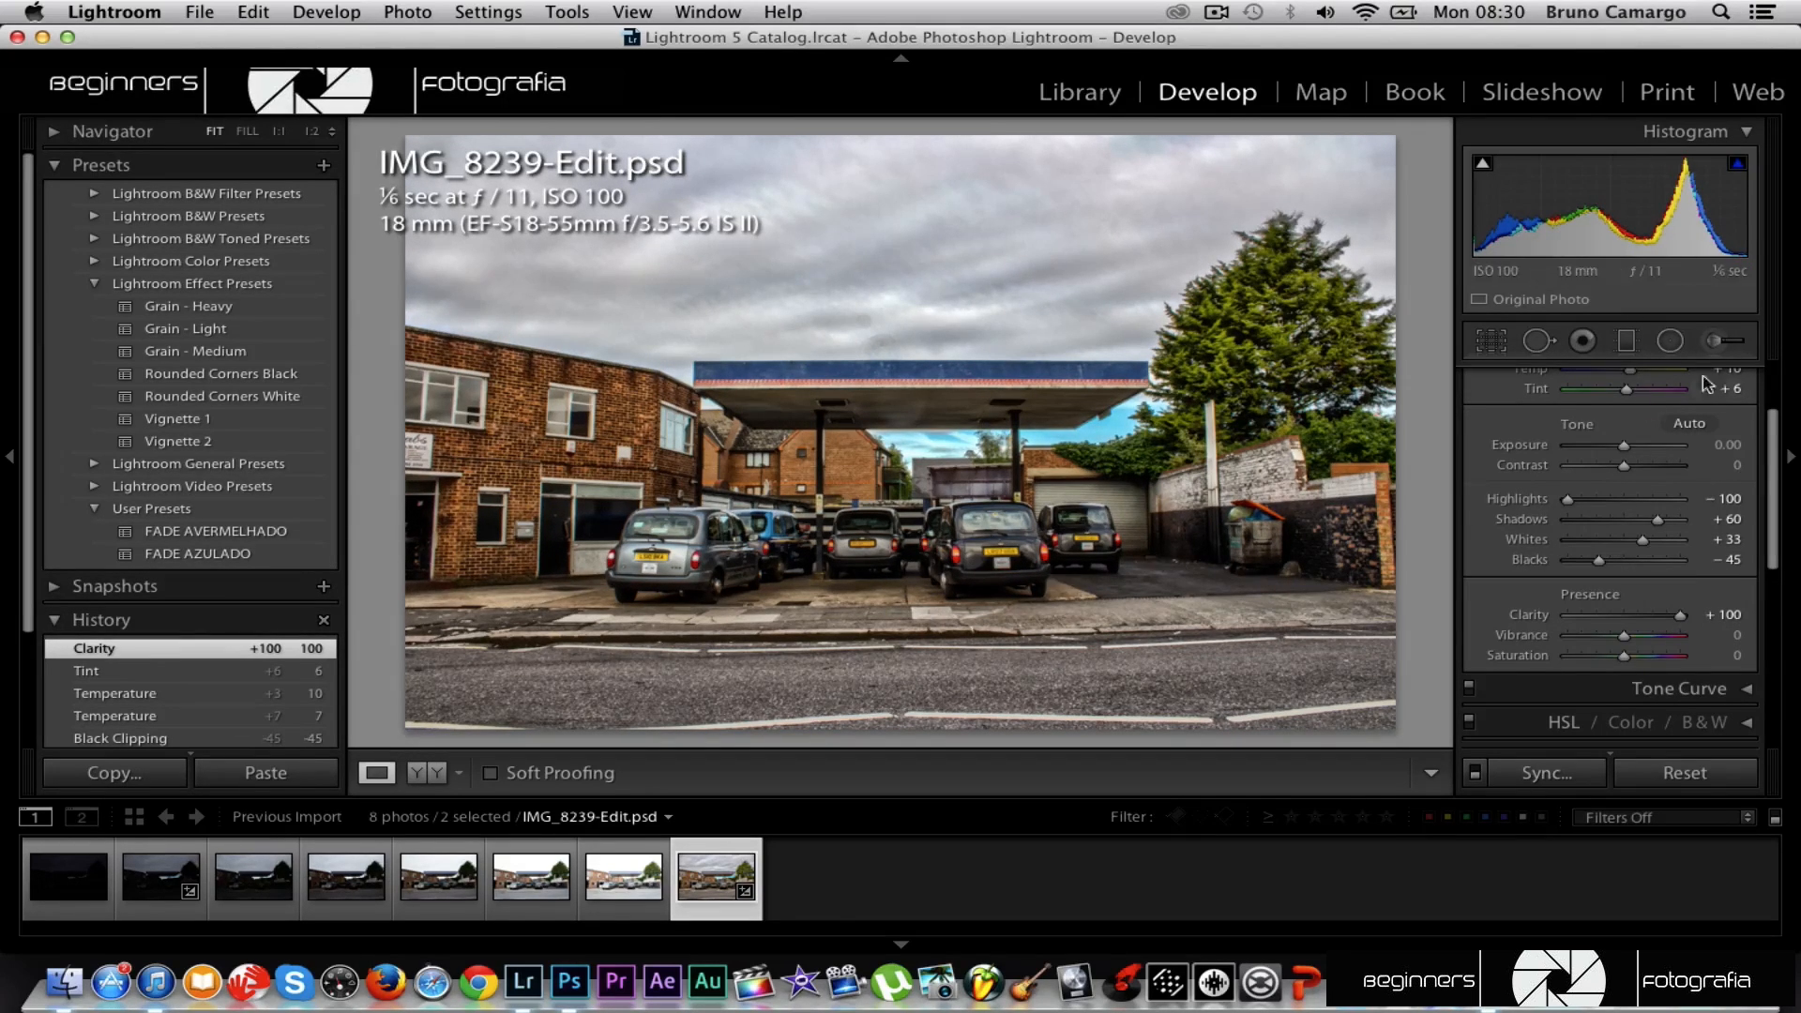
Add a graduated filter down over the sky with exposure -1.10, contrast 100, highlights -73 and clarity 100.
click(1626, 343)
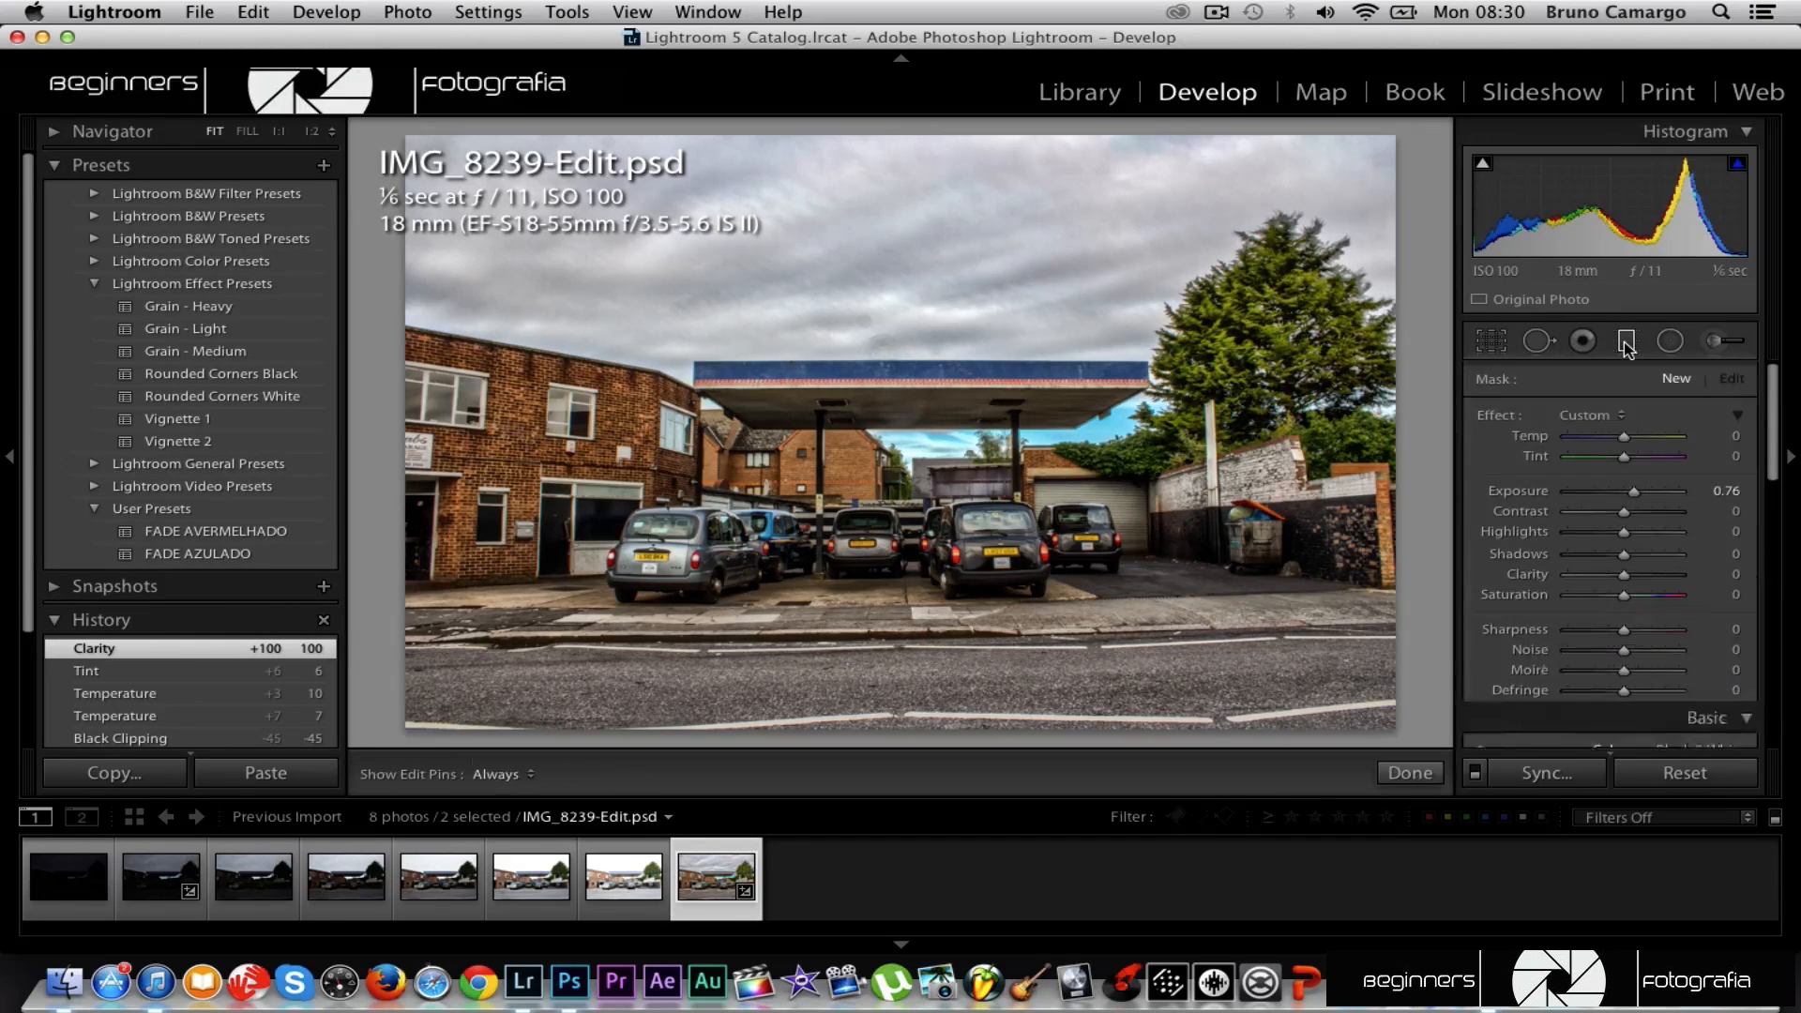
drag(897, 232, 924, 381)
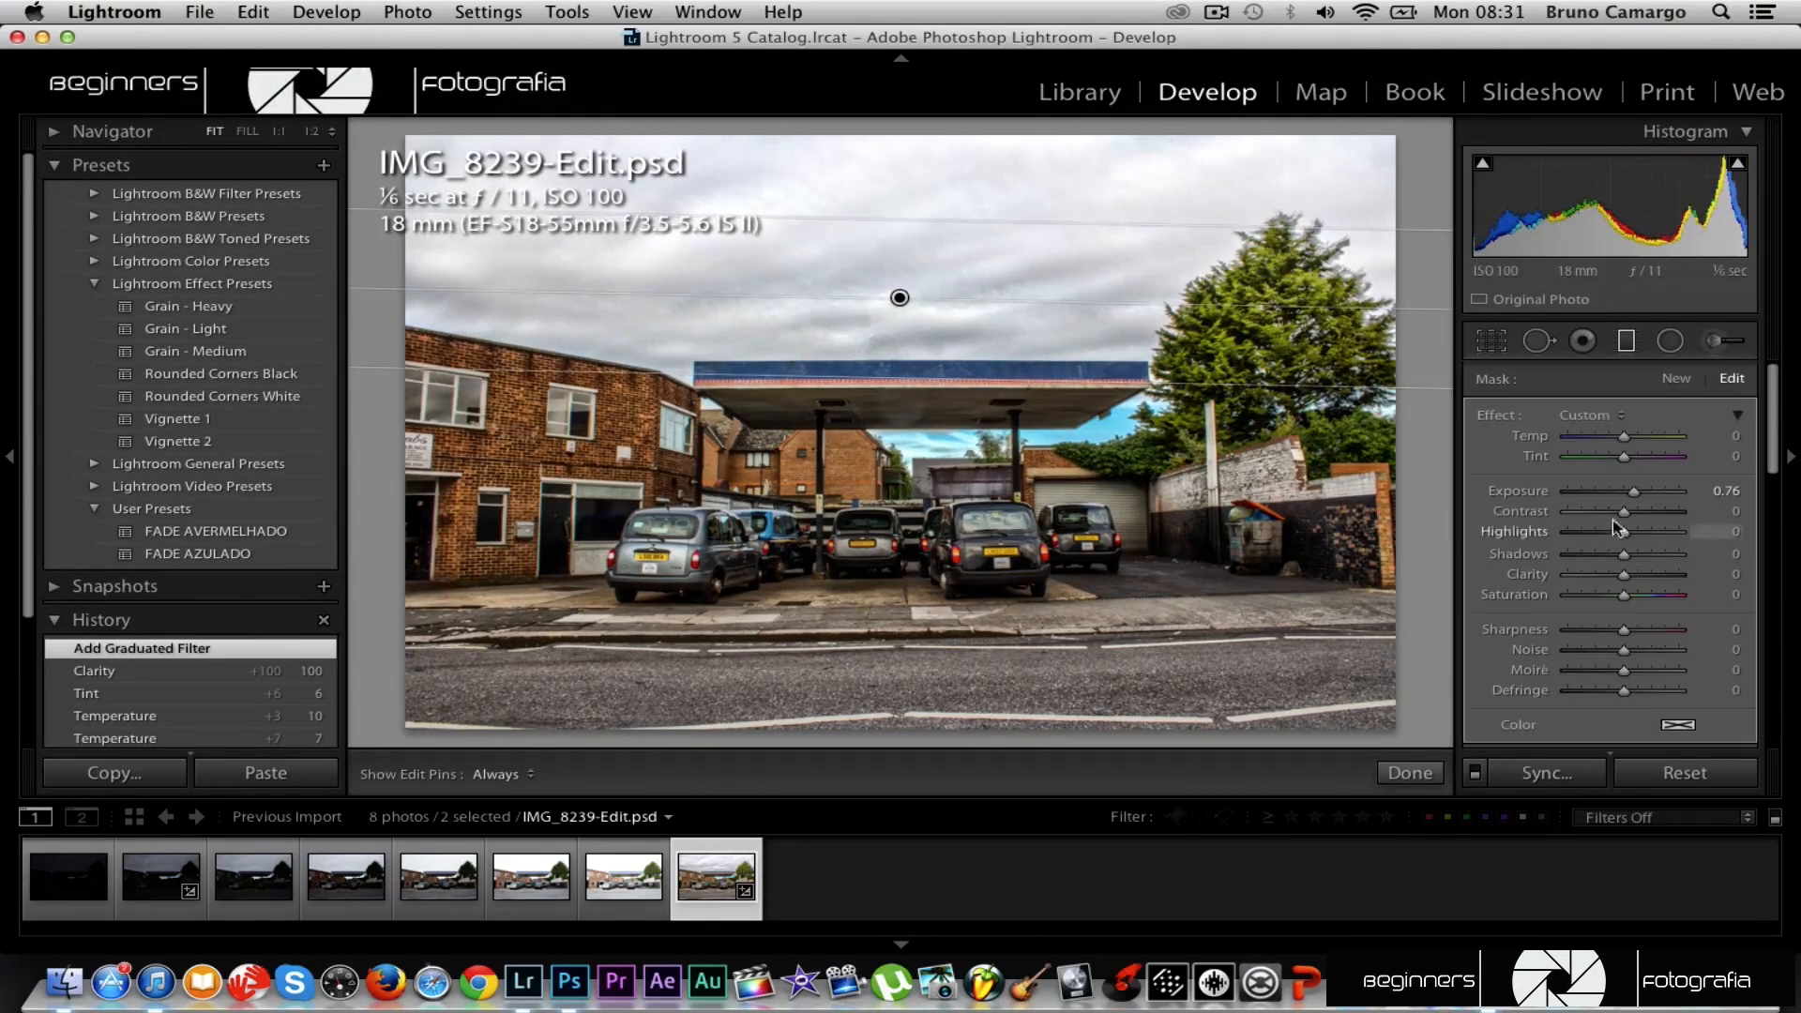
double_click(1630, 494)
drag(1623, 493, 1579, 533)
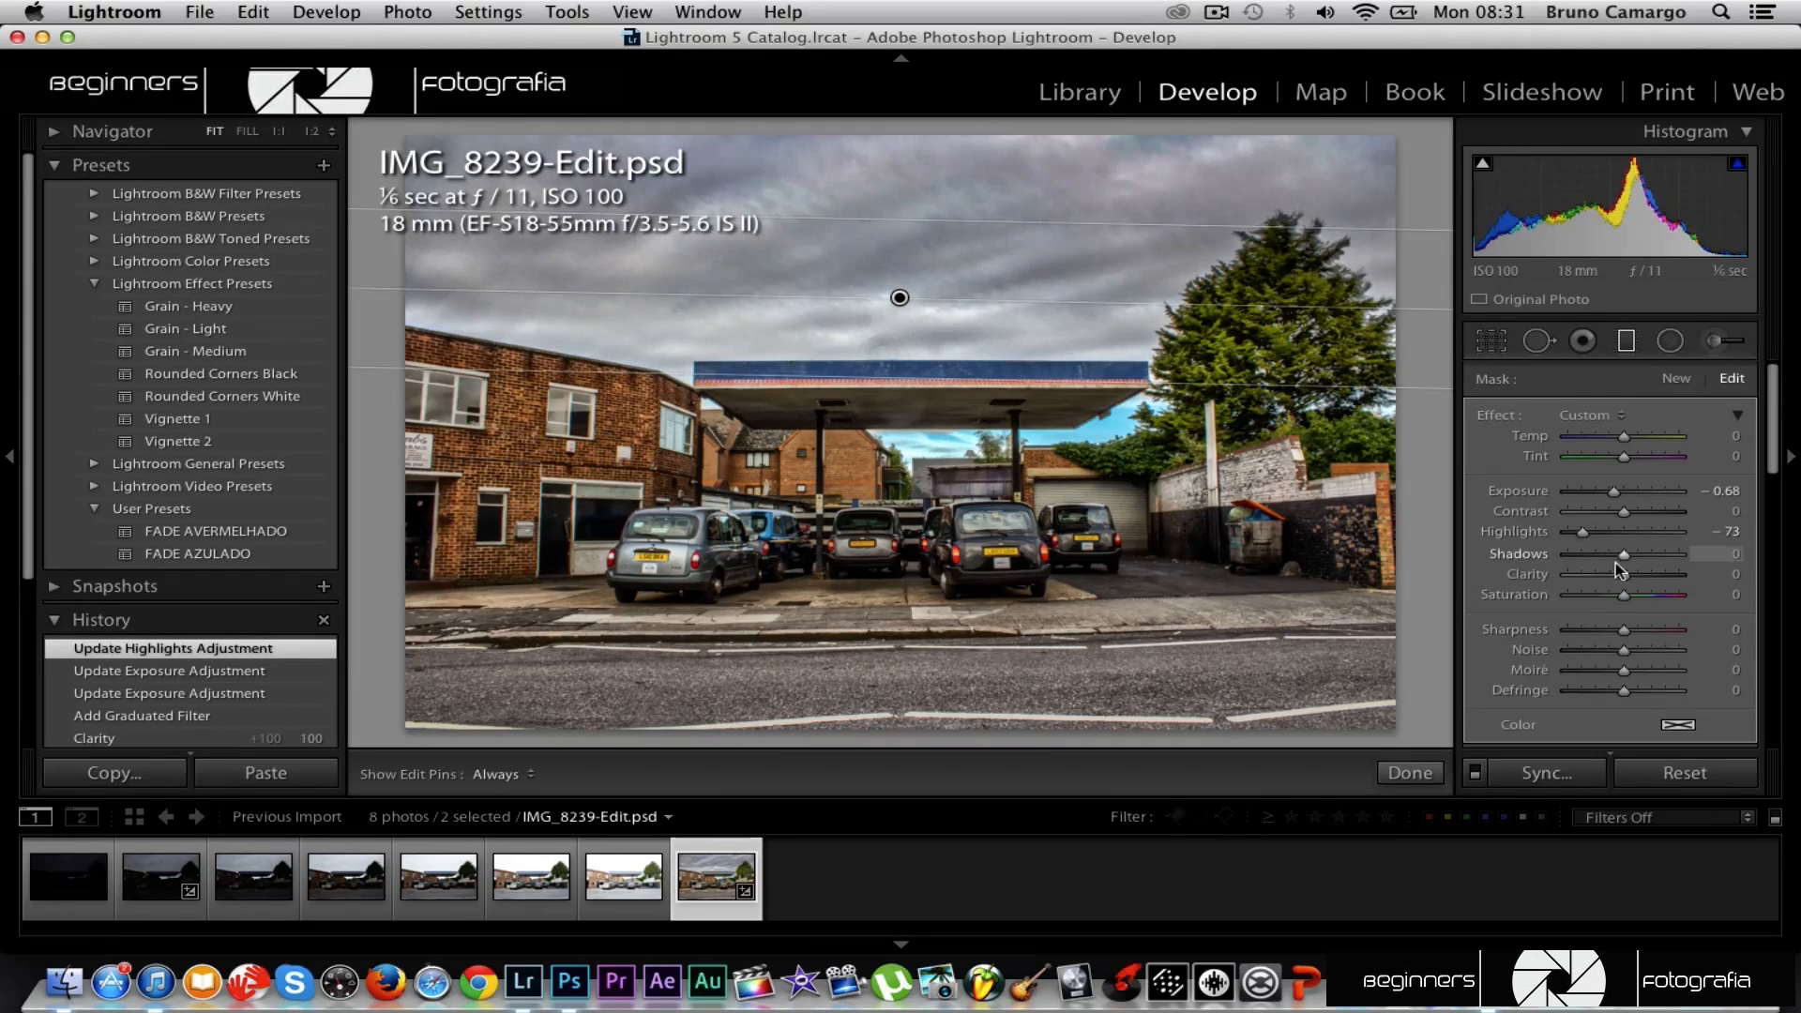
drag(1624, 511, 1686, 514)
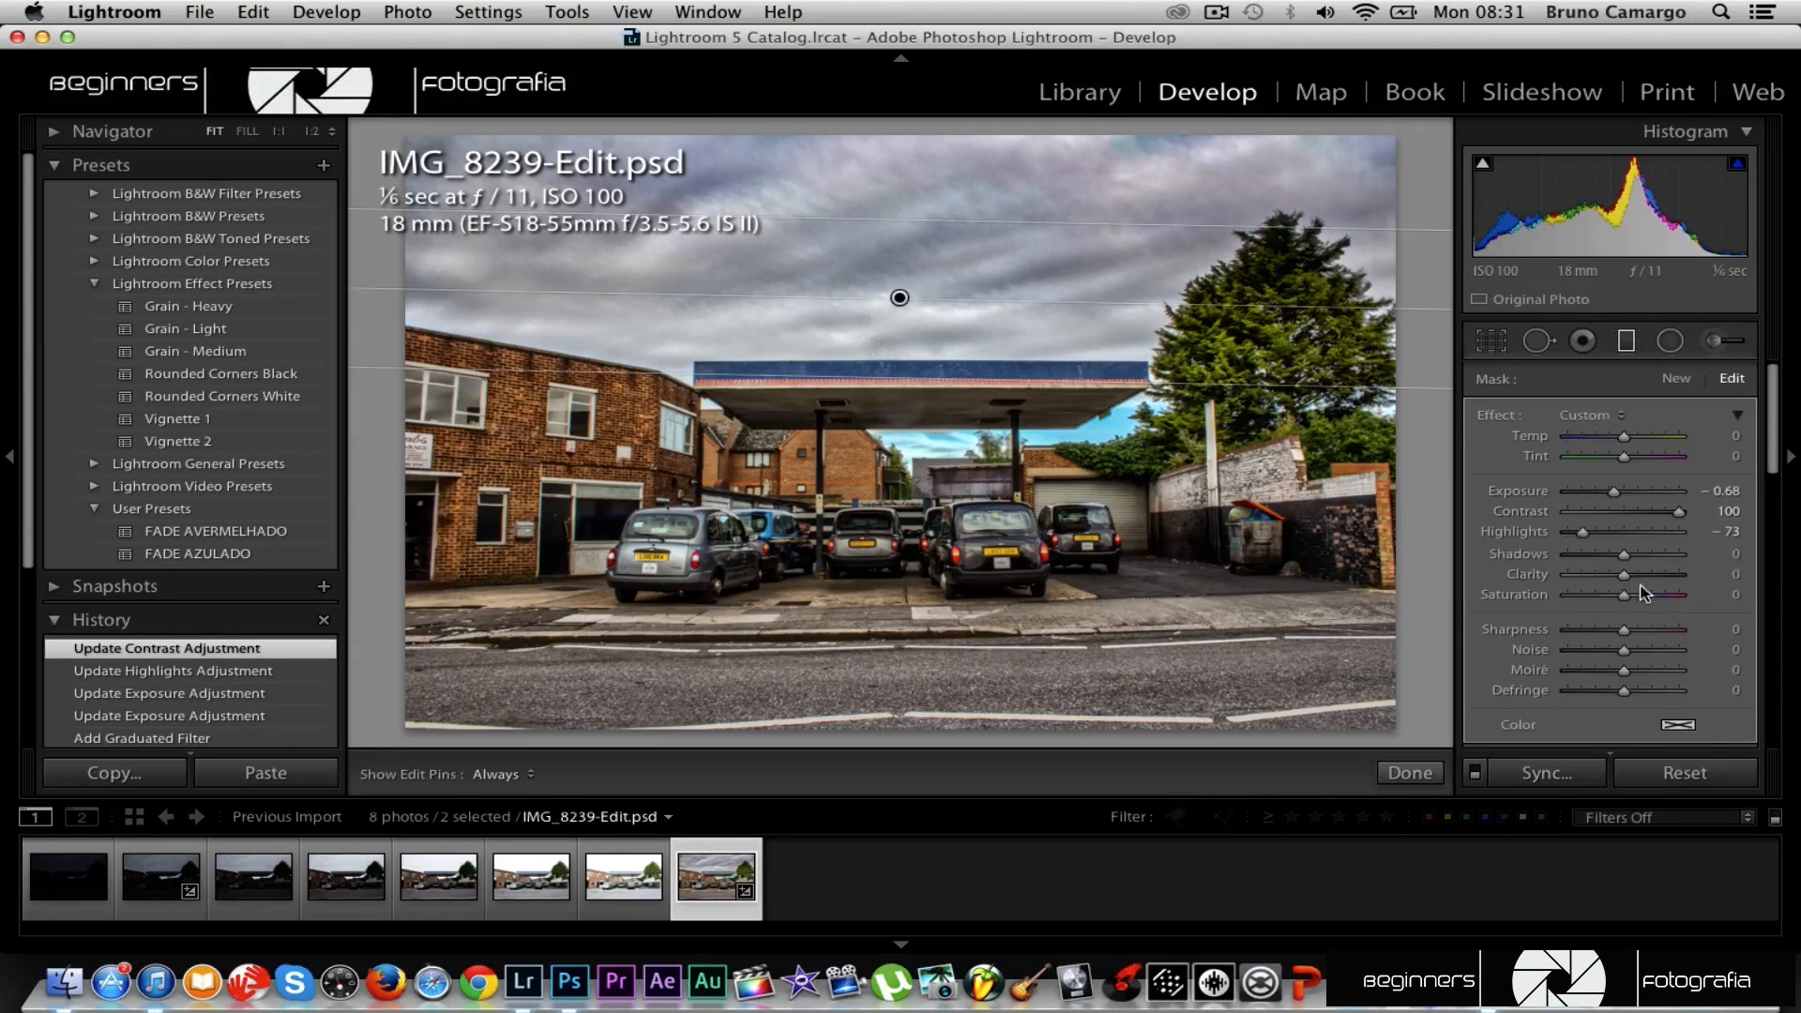
drag(1624, 577, 1705, 578)
drag(1615, 493, 1608, 494)
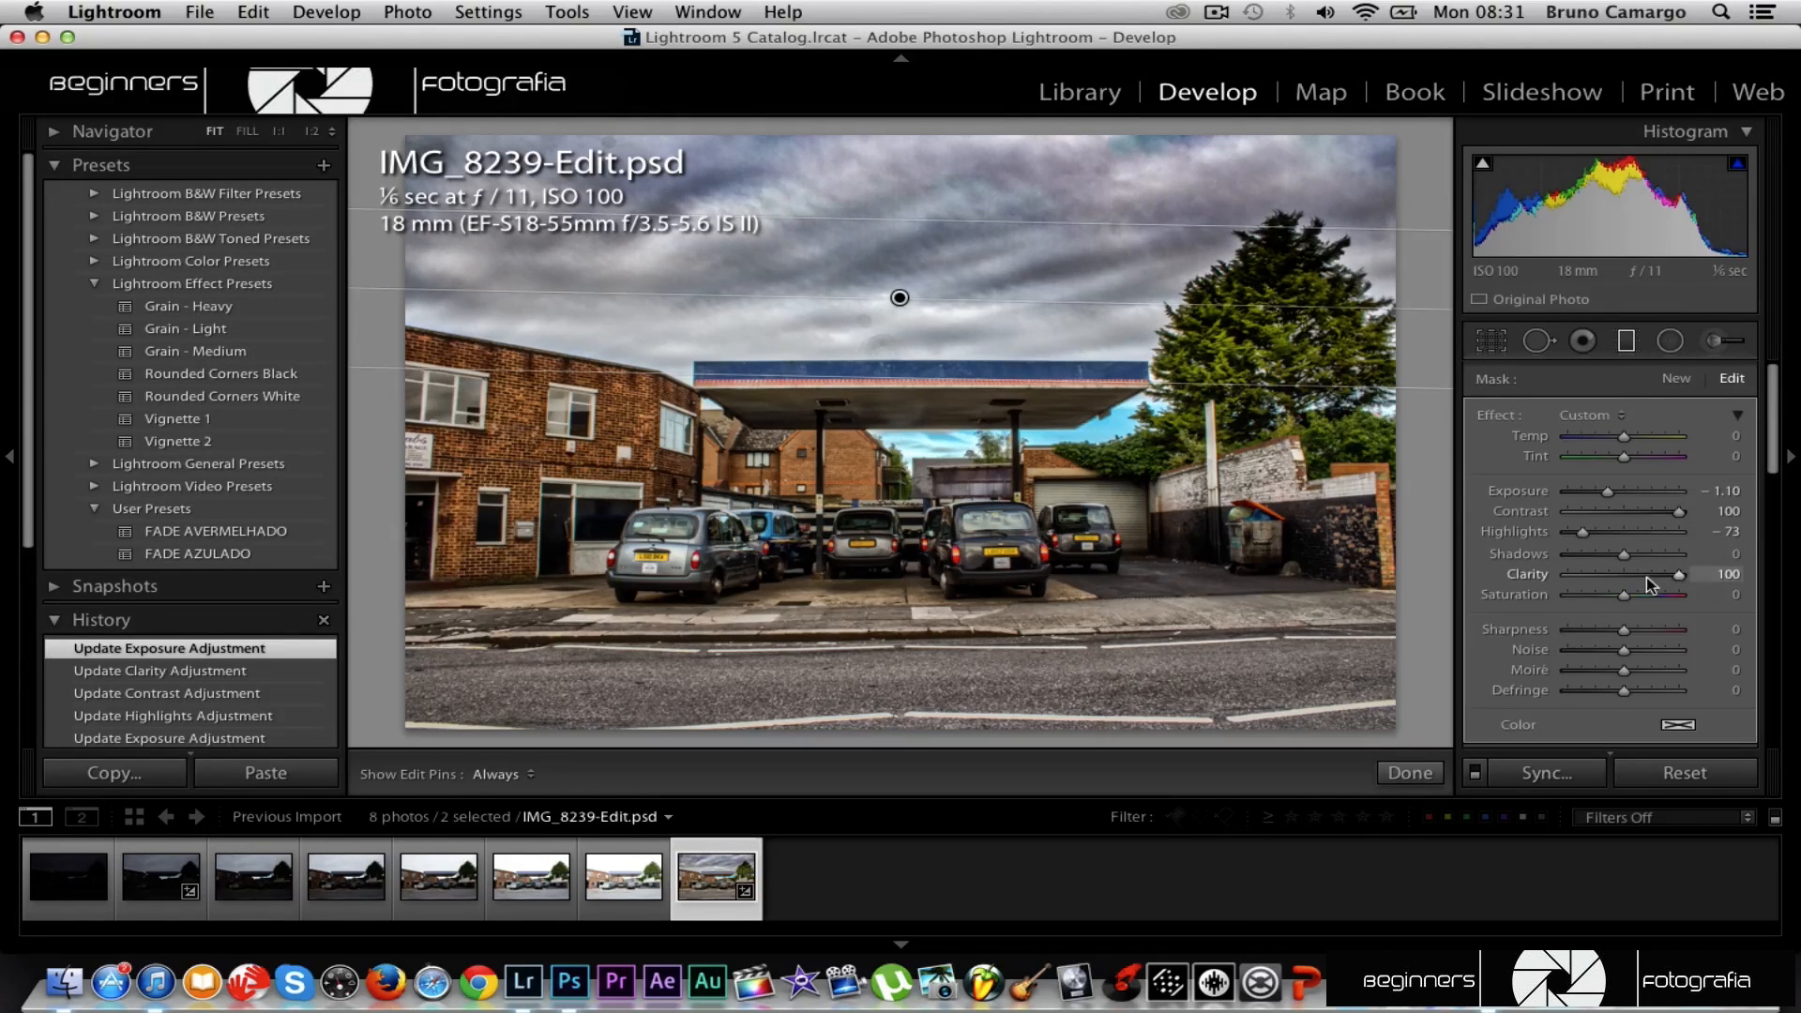
click(1626, 343)
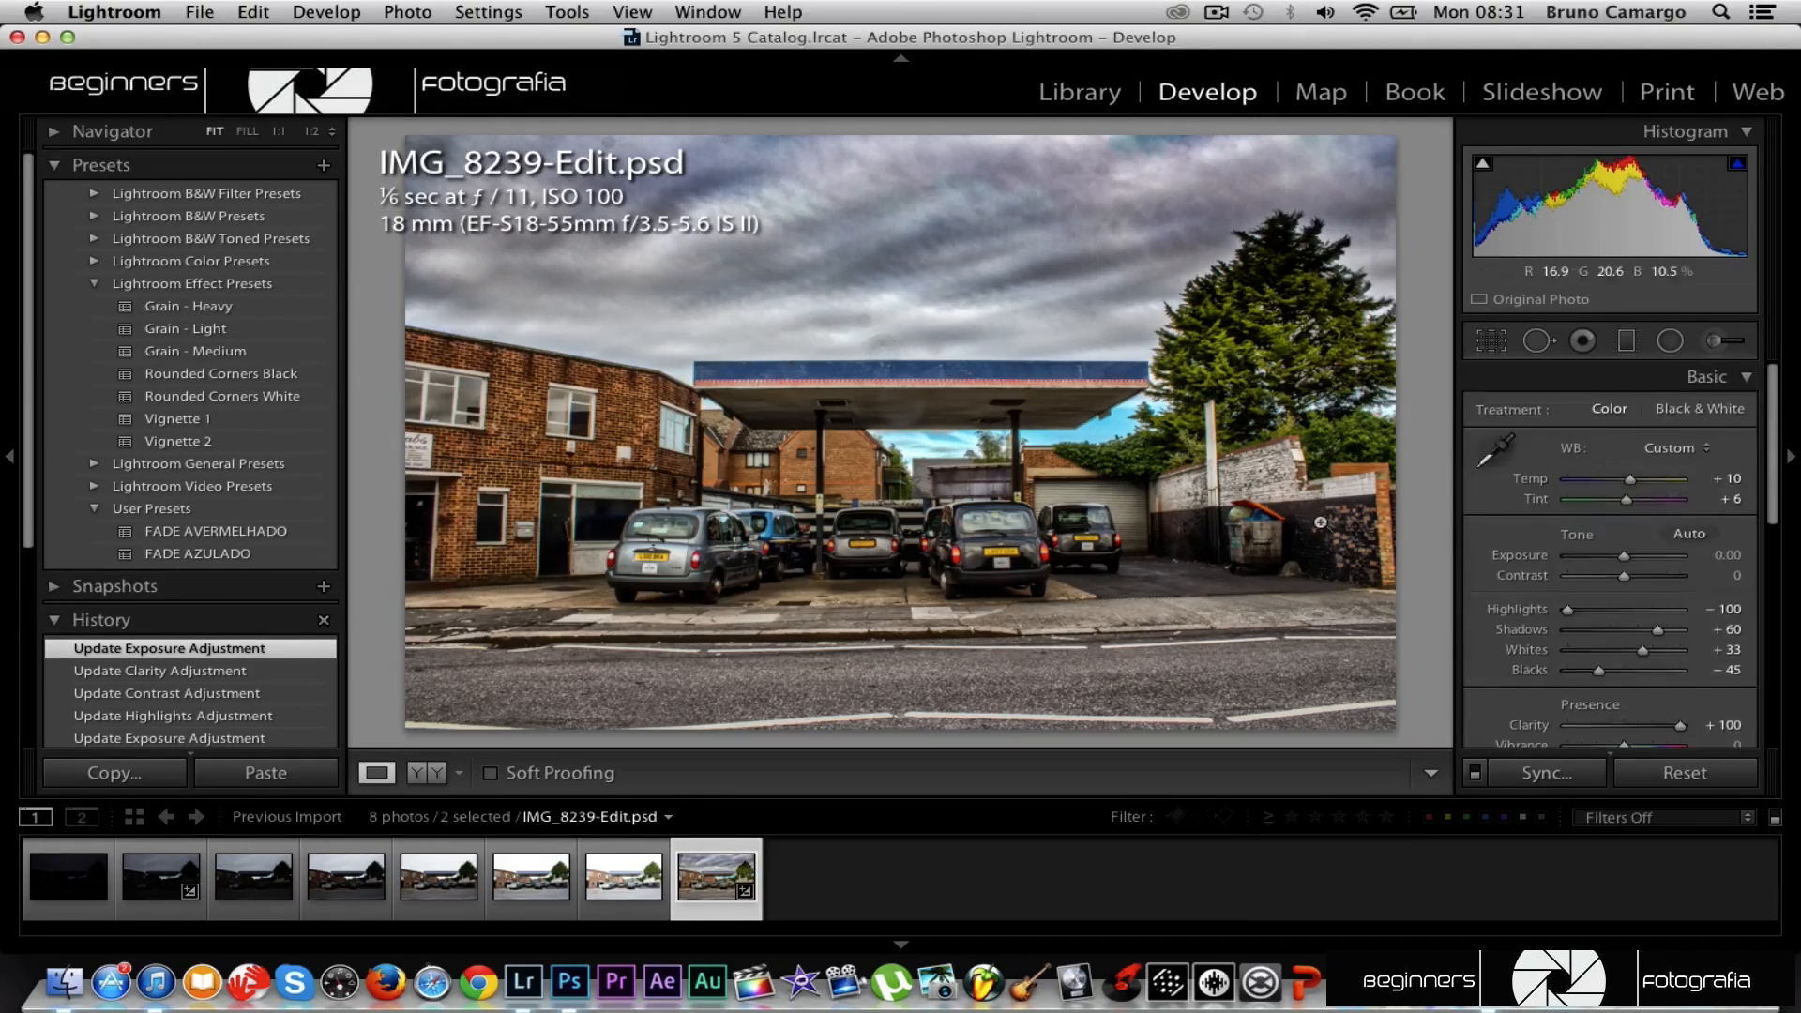
Add a second graduated filter from the photo's bottom edge up over the road with clarity 100 and exposure -1.27.
click(1626, 344)
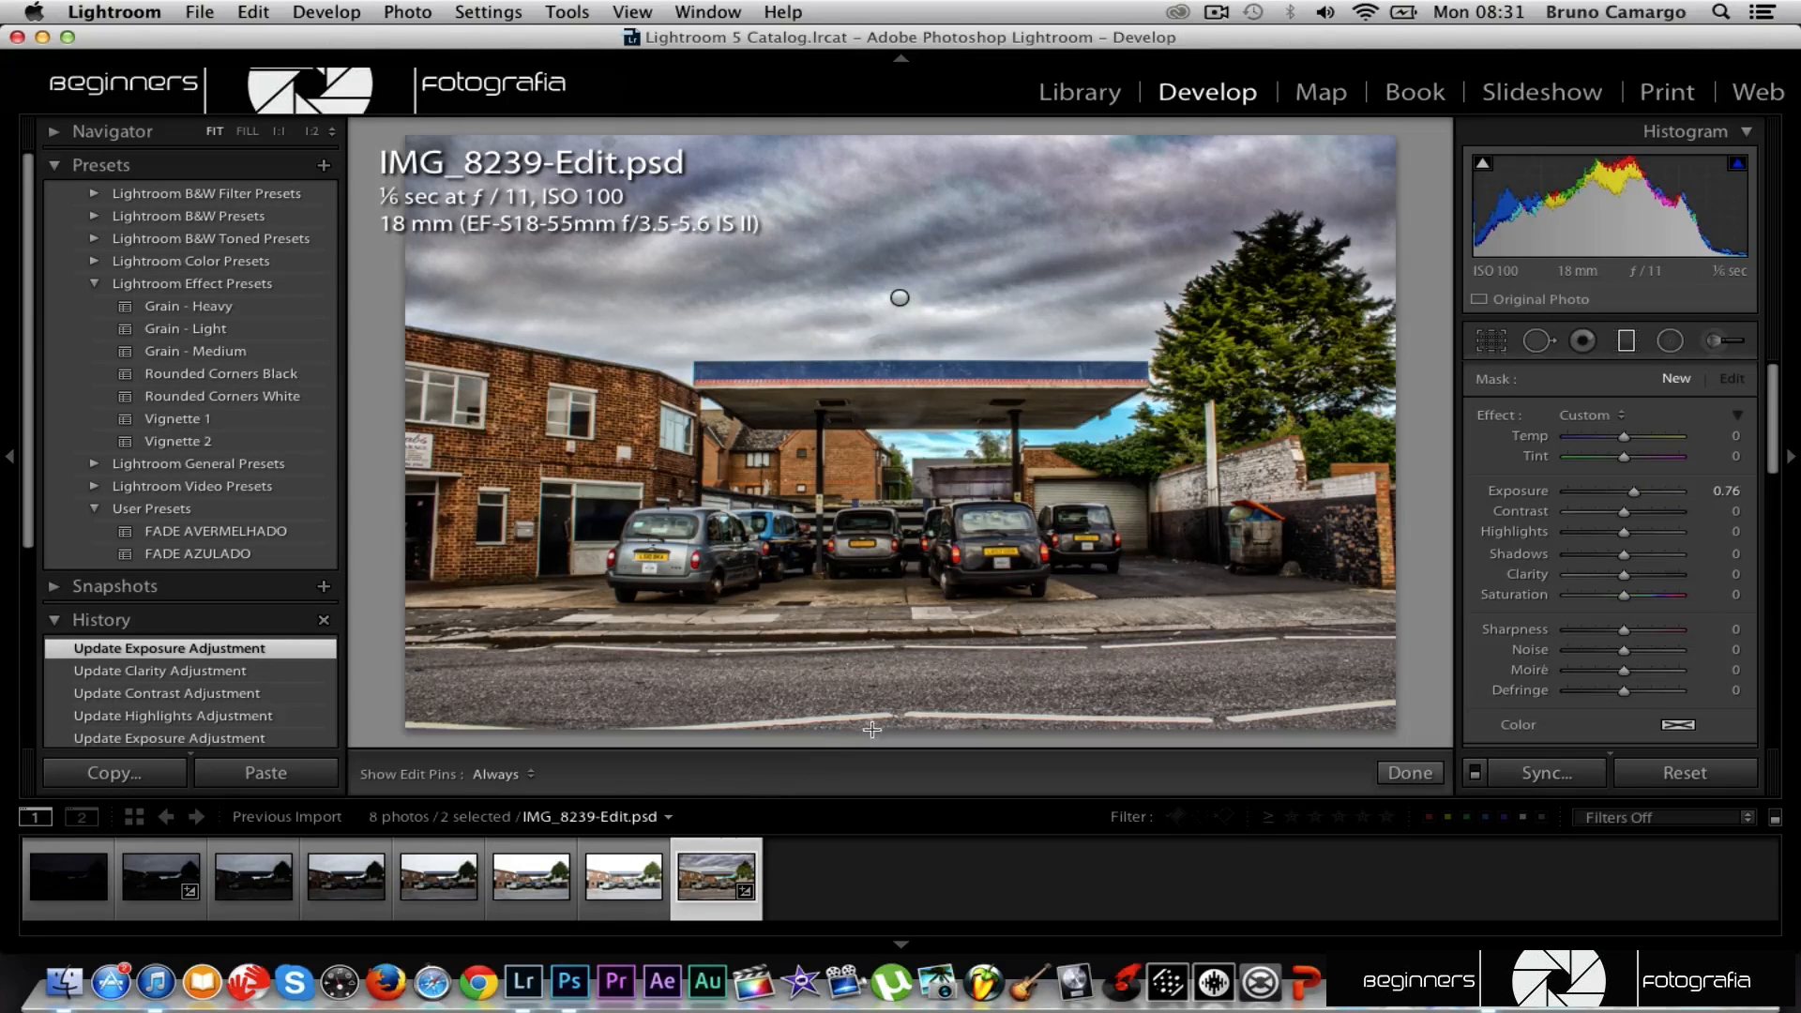
drag(882, 724, 886, 588)
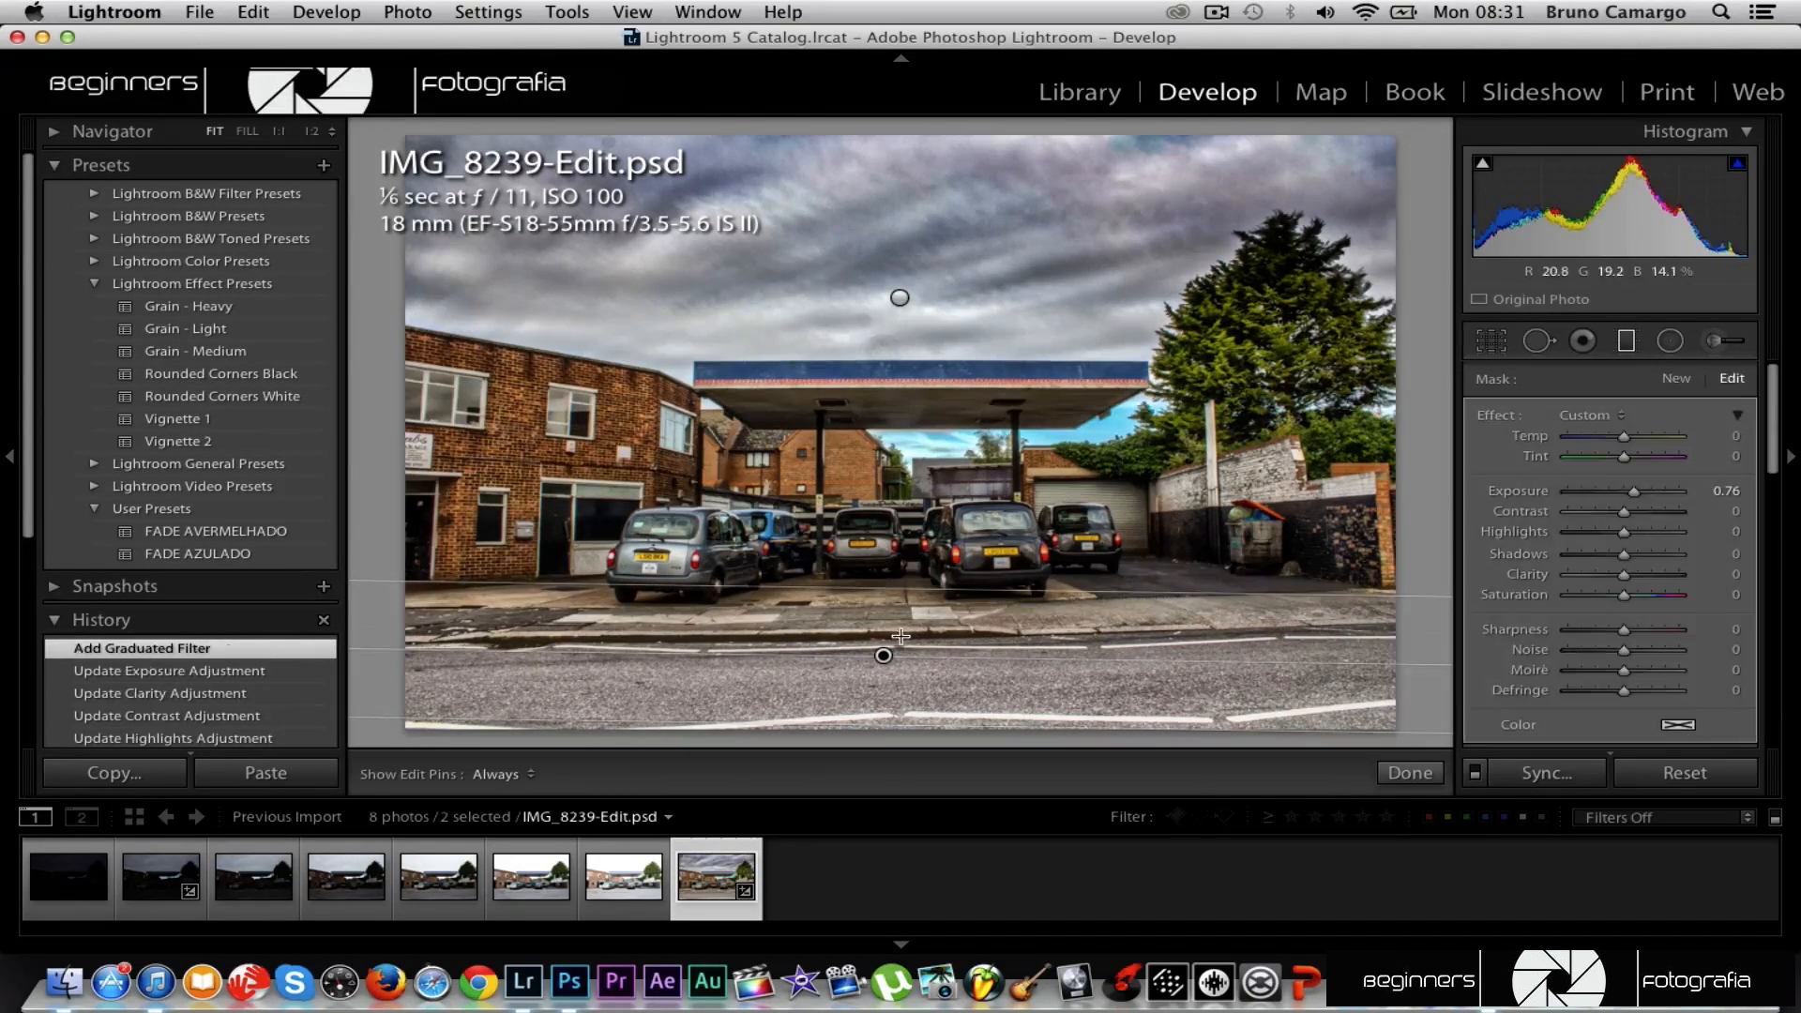
drag(1626, 579, 1693, 576)
double_click(1632, 497)
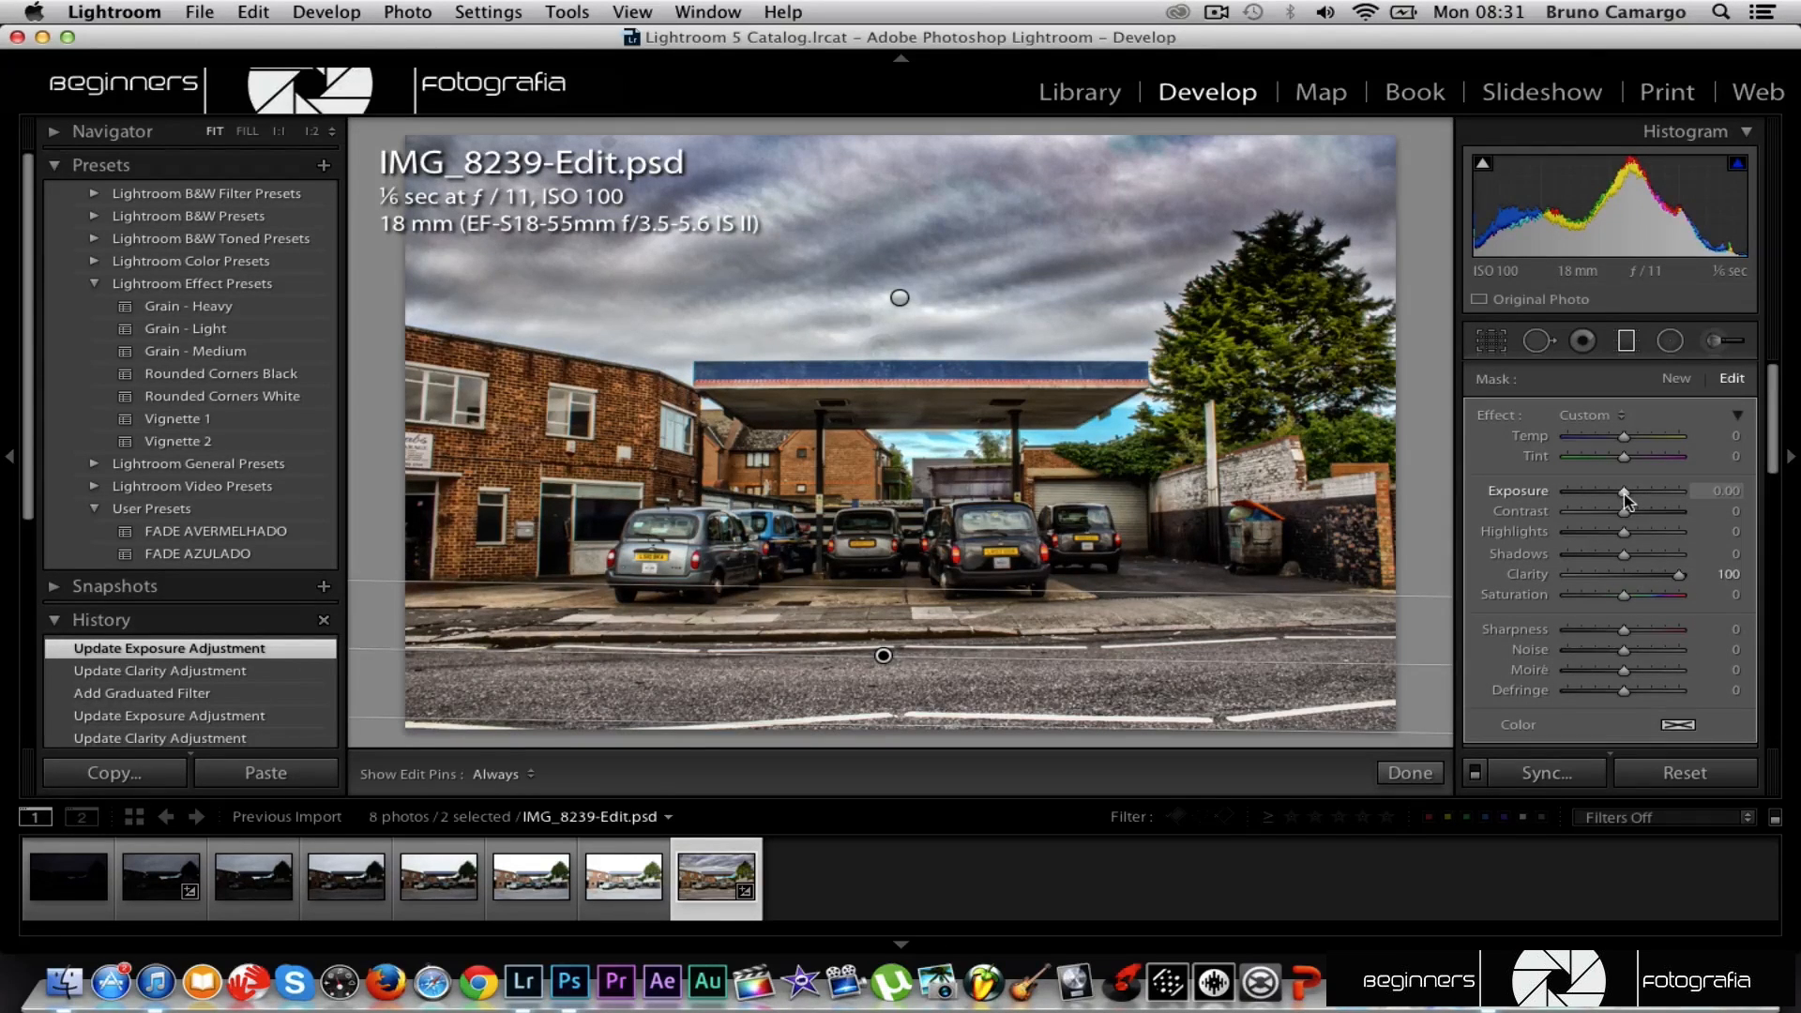
drag(1620, 492, 1607, 496)
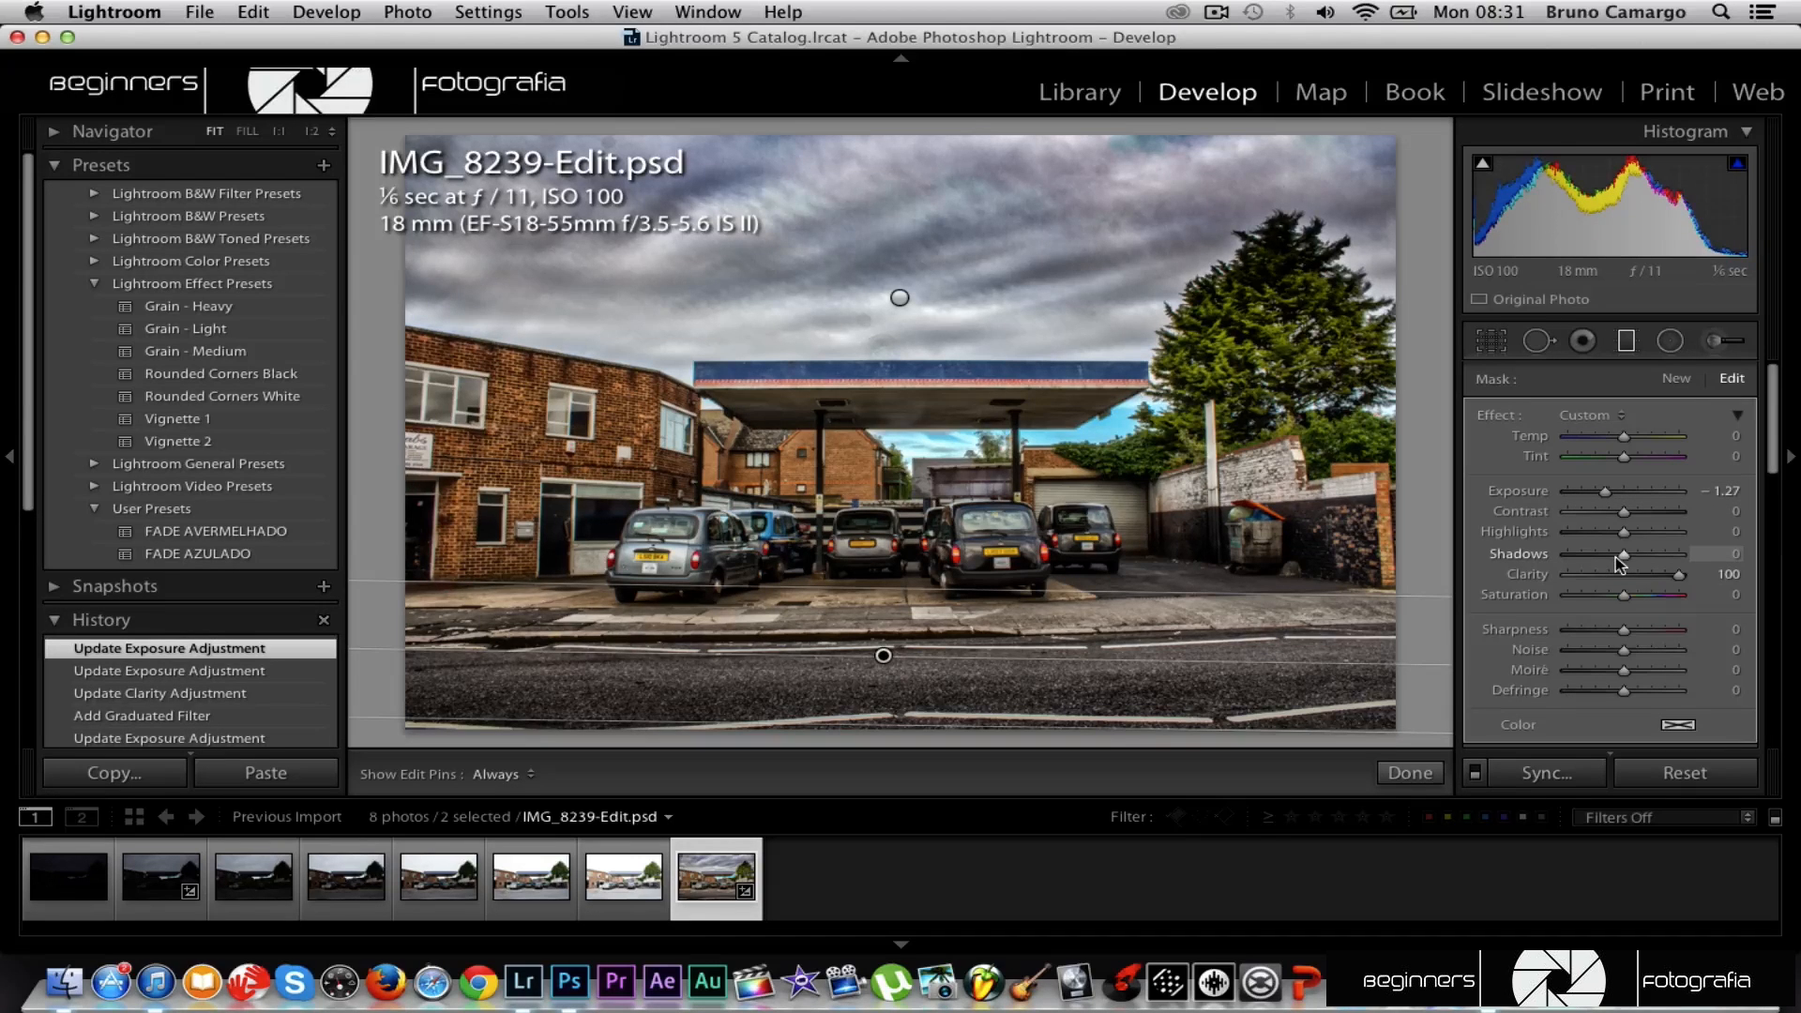
Brighten the brick building, the wall on the right and the pavement with adjustment brush strokes at exposure 0.76.
click(1717, 343)
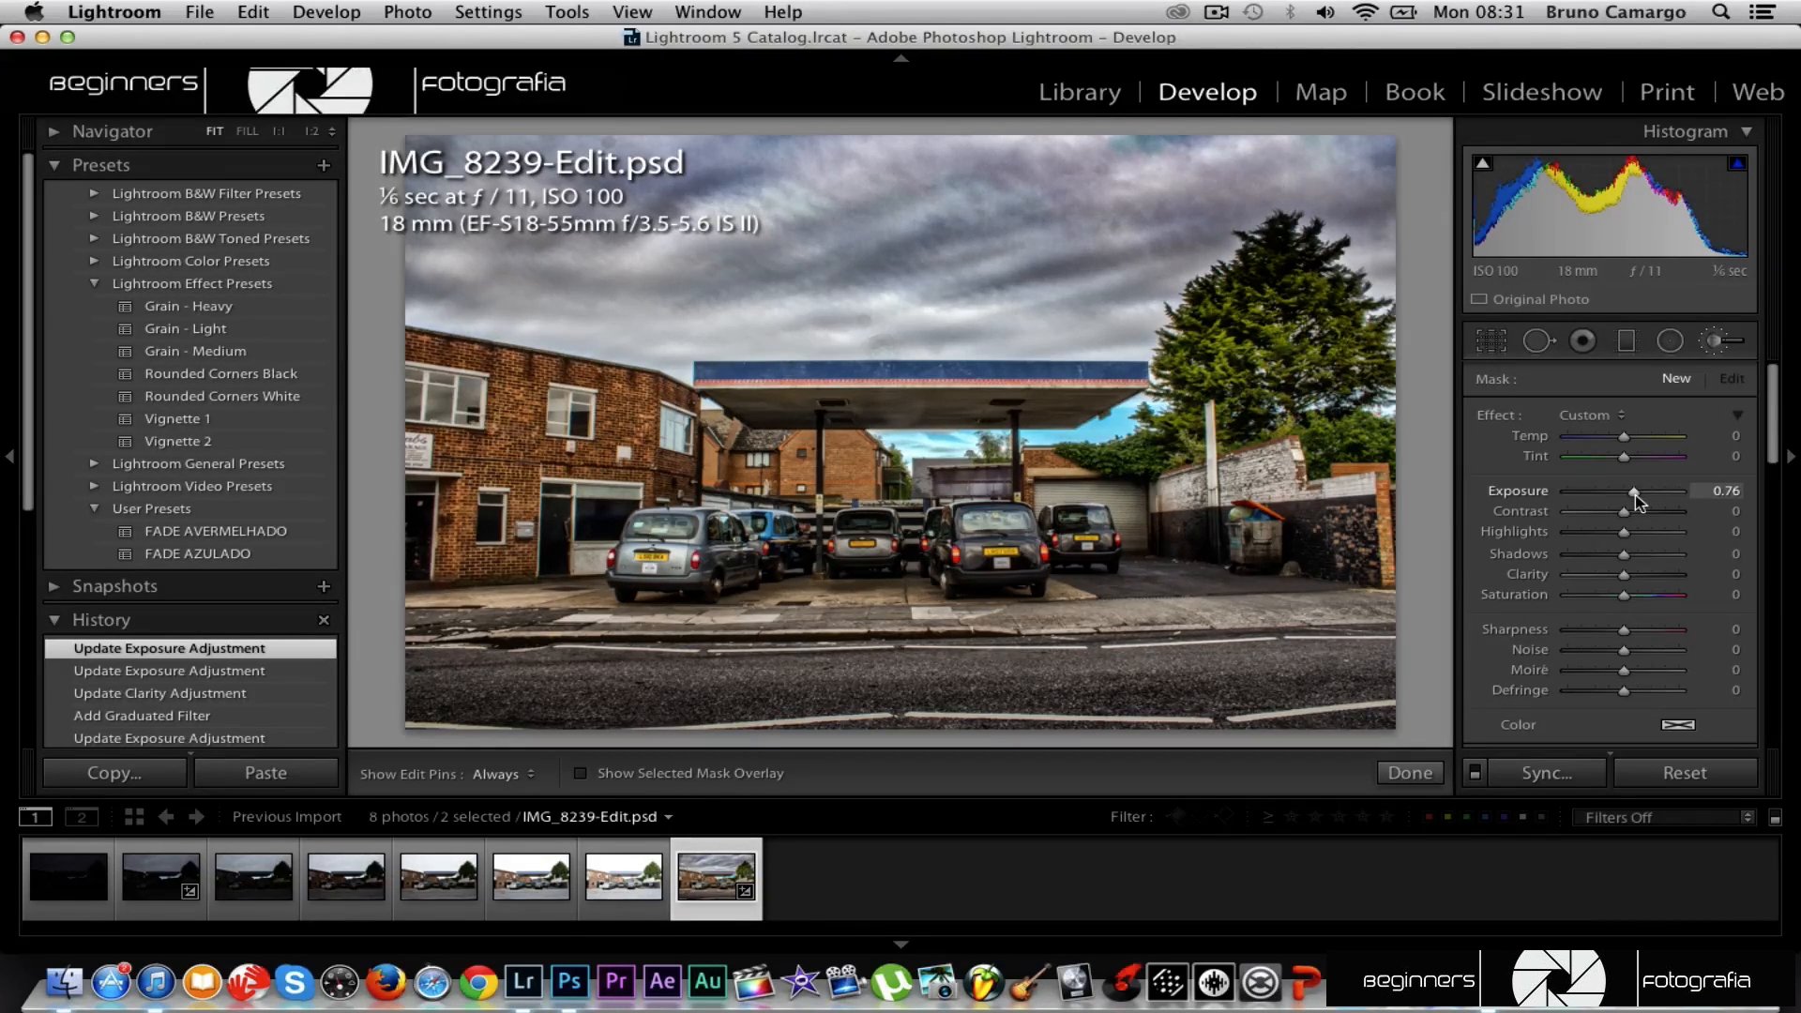
mouse_move(466, 423)
mouse_down()
mouse_move(607, 431)
mouse_move(481, 501)
mouse_move(484, 541)
mouse_move(485, 423)
mouse_move(447, 405)
mouse_move(603, 421)
mouse_move(652, 483)
mouse_up()
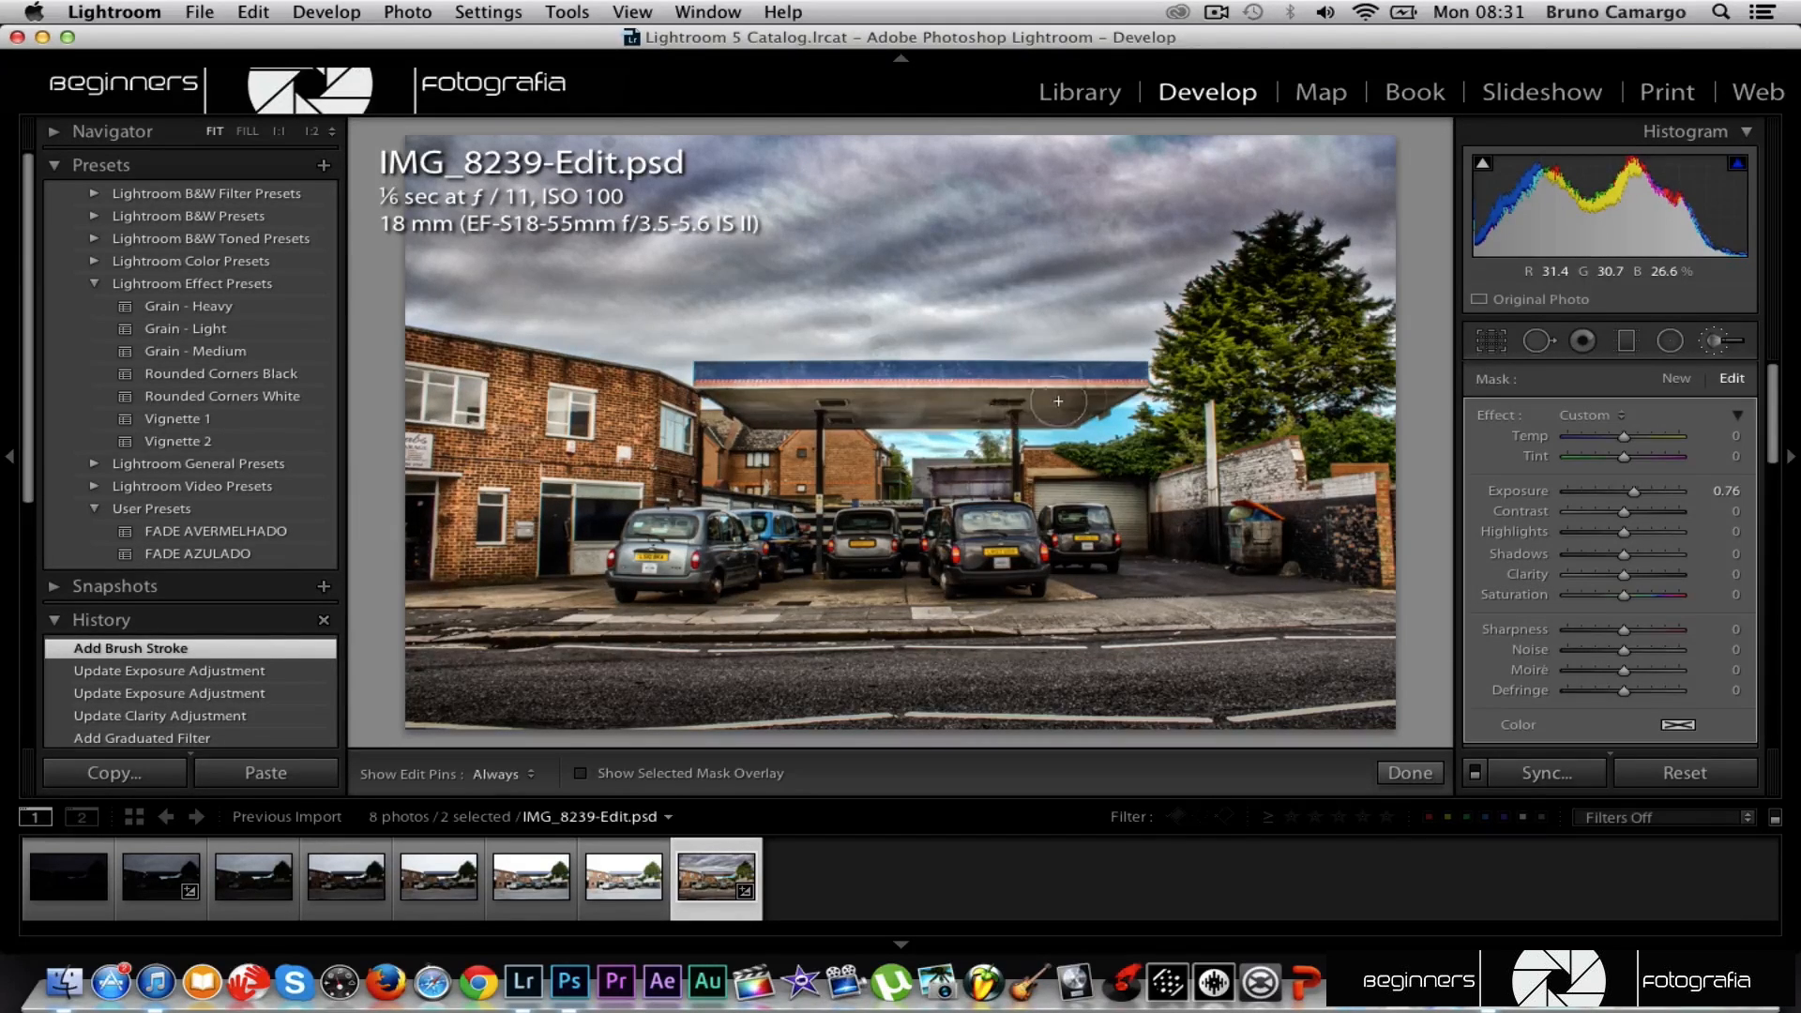
mouse_move(1168, 518)
mouse_down()
mouse_move(1072, 496)
mouse_move(1172, 524)
mouse_move(1236, 516)
mouse_up()
mouse_move(1262, 518)
mouse_down()
mouse_move(1306, 508)
mouse_move(1321, 529)
mouse_up()
mouse_move(544, 628)
mouse_down()
mouse_move(498, 606)
mouse_move(1142, 623)
mouse_move(1256, 583)
mouse_move(1220, 577)
mouse_up()
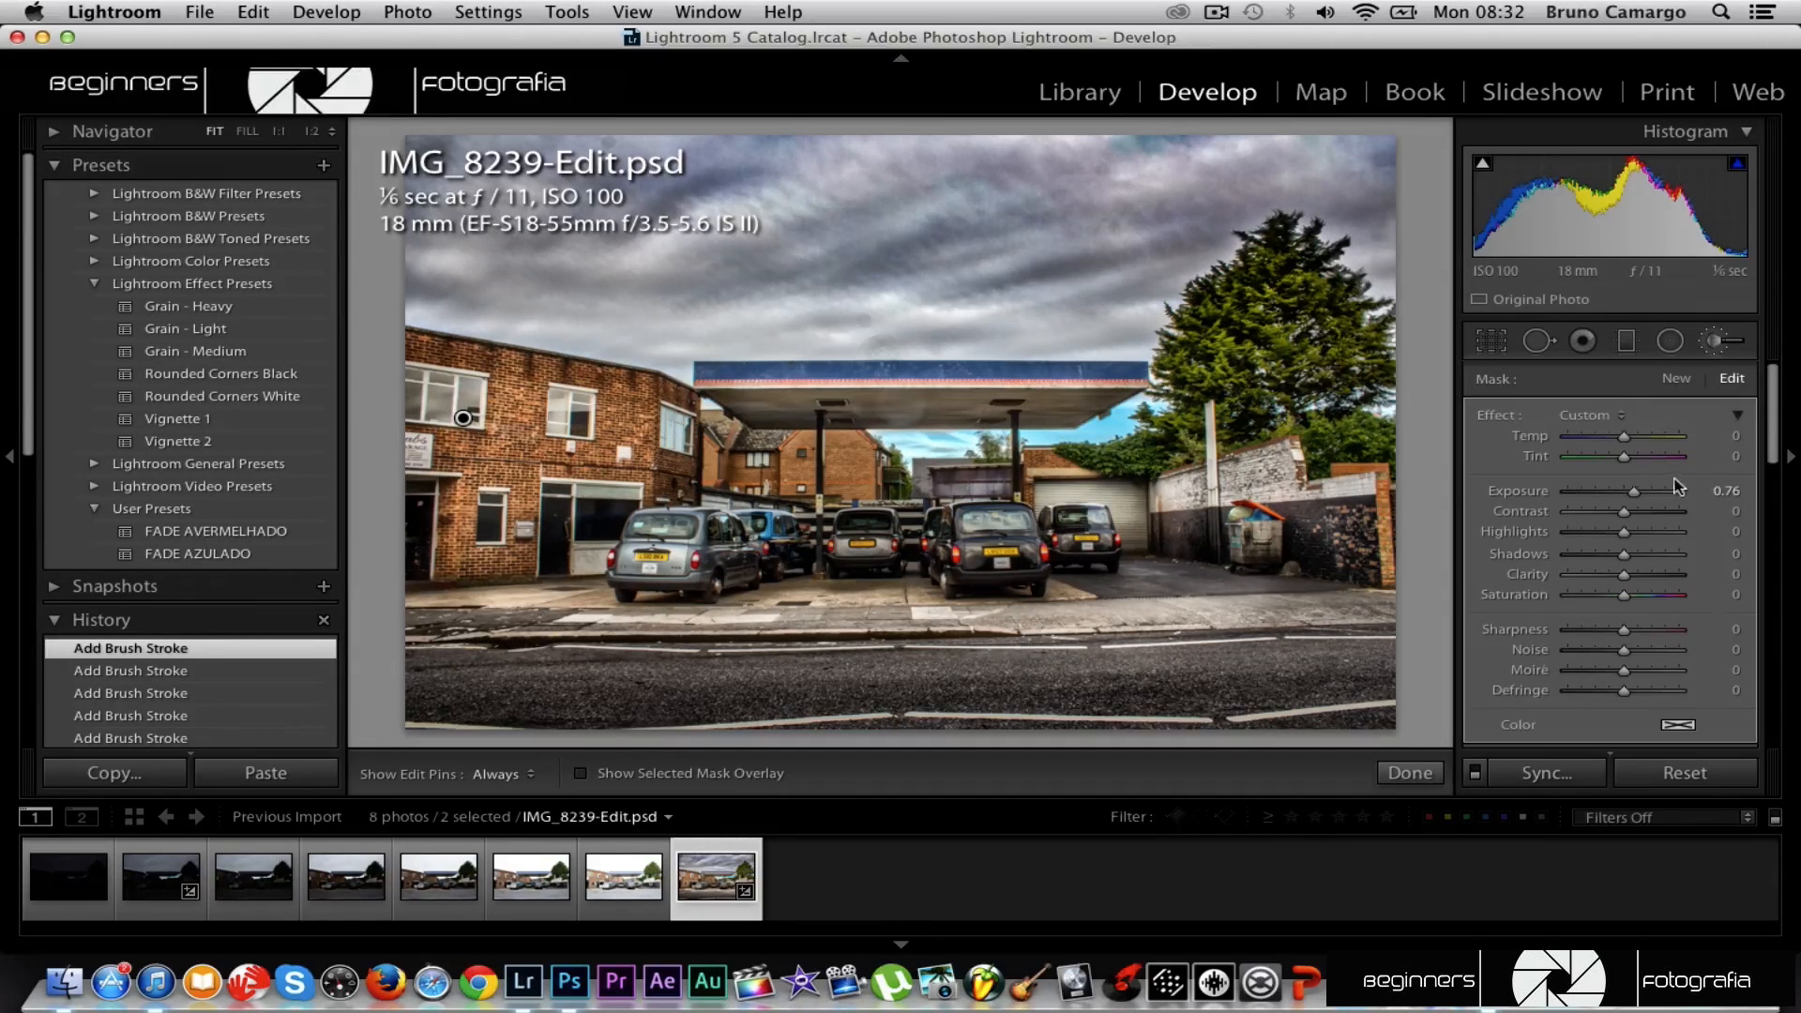
click(1723, 347)
Darken the photo's corners with a moderate negative post-crop vignetting amount in Highlight Priority style.
scroll(1703, 526, down, 10)
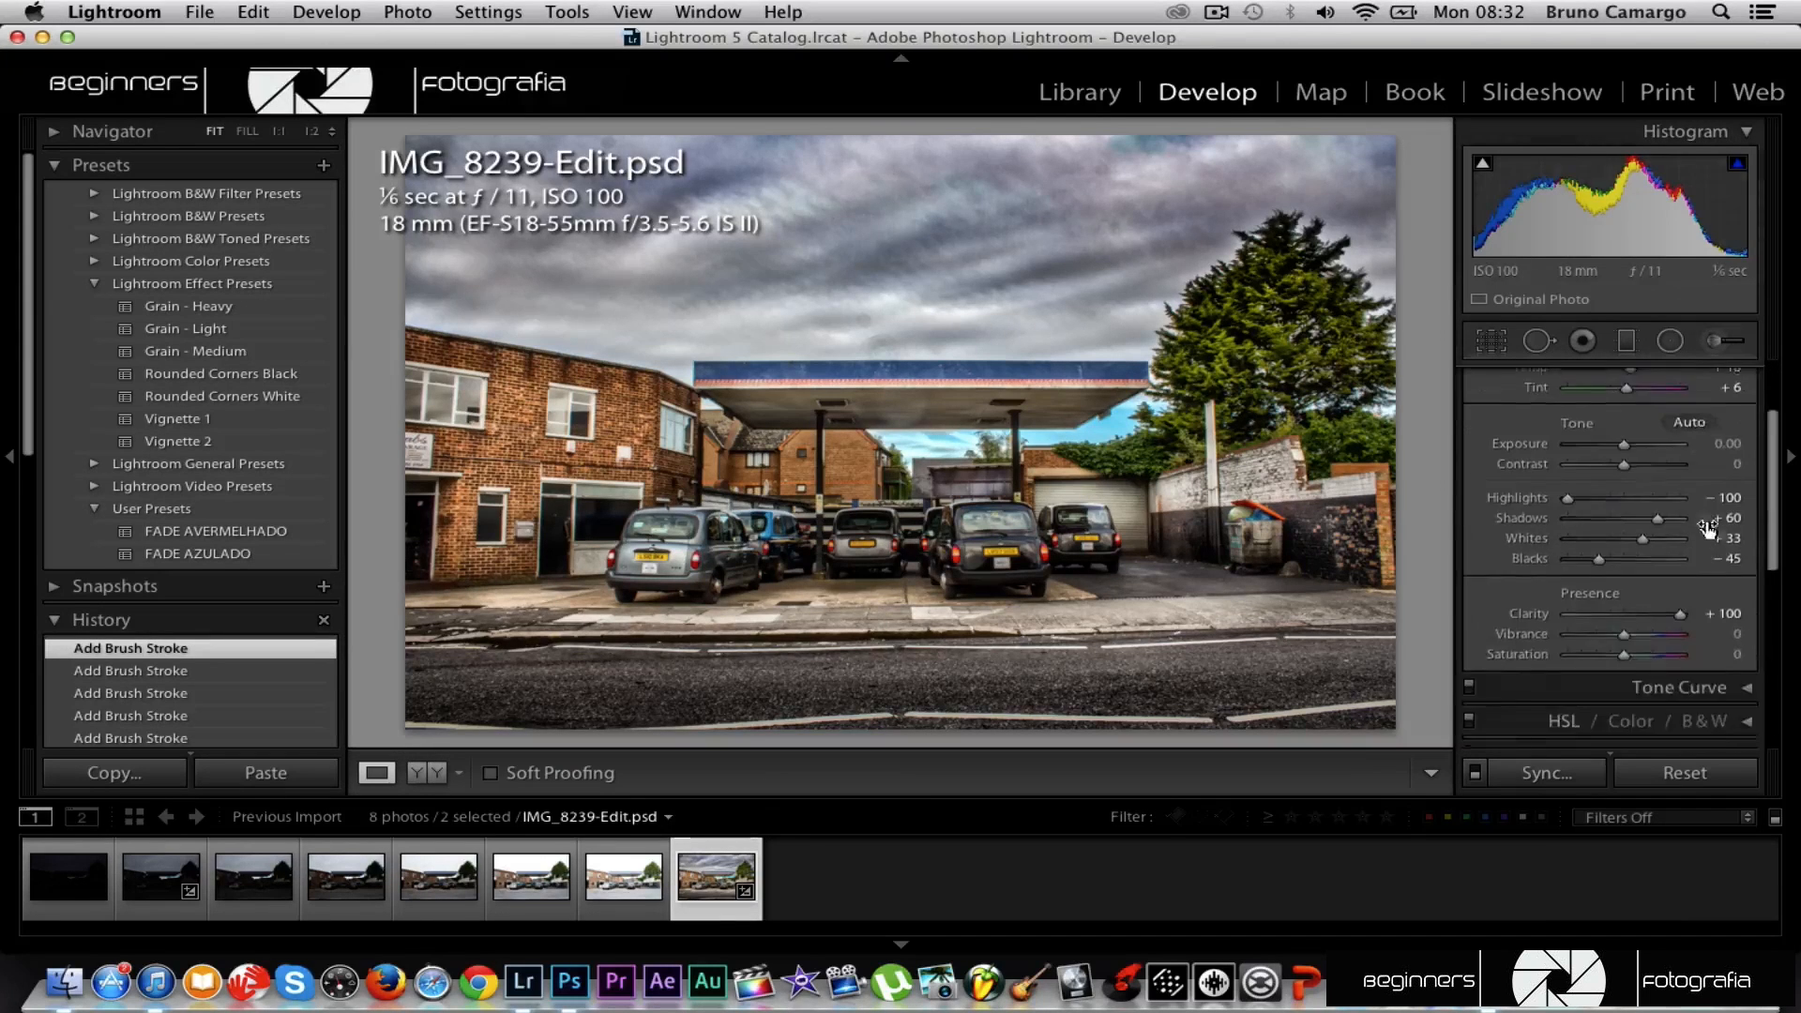
scroll(1698, 540, down, 4)
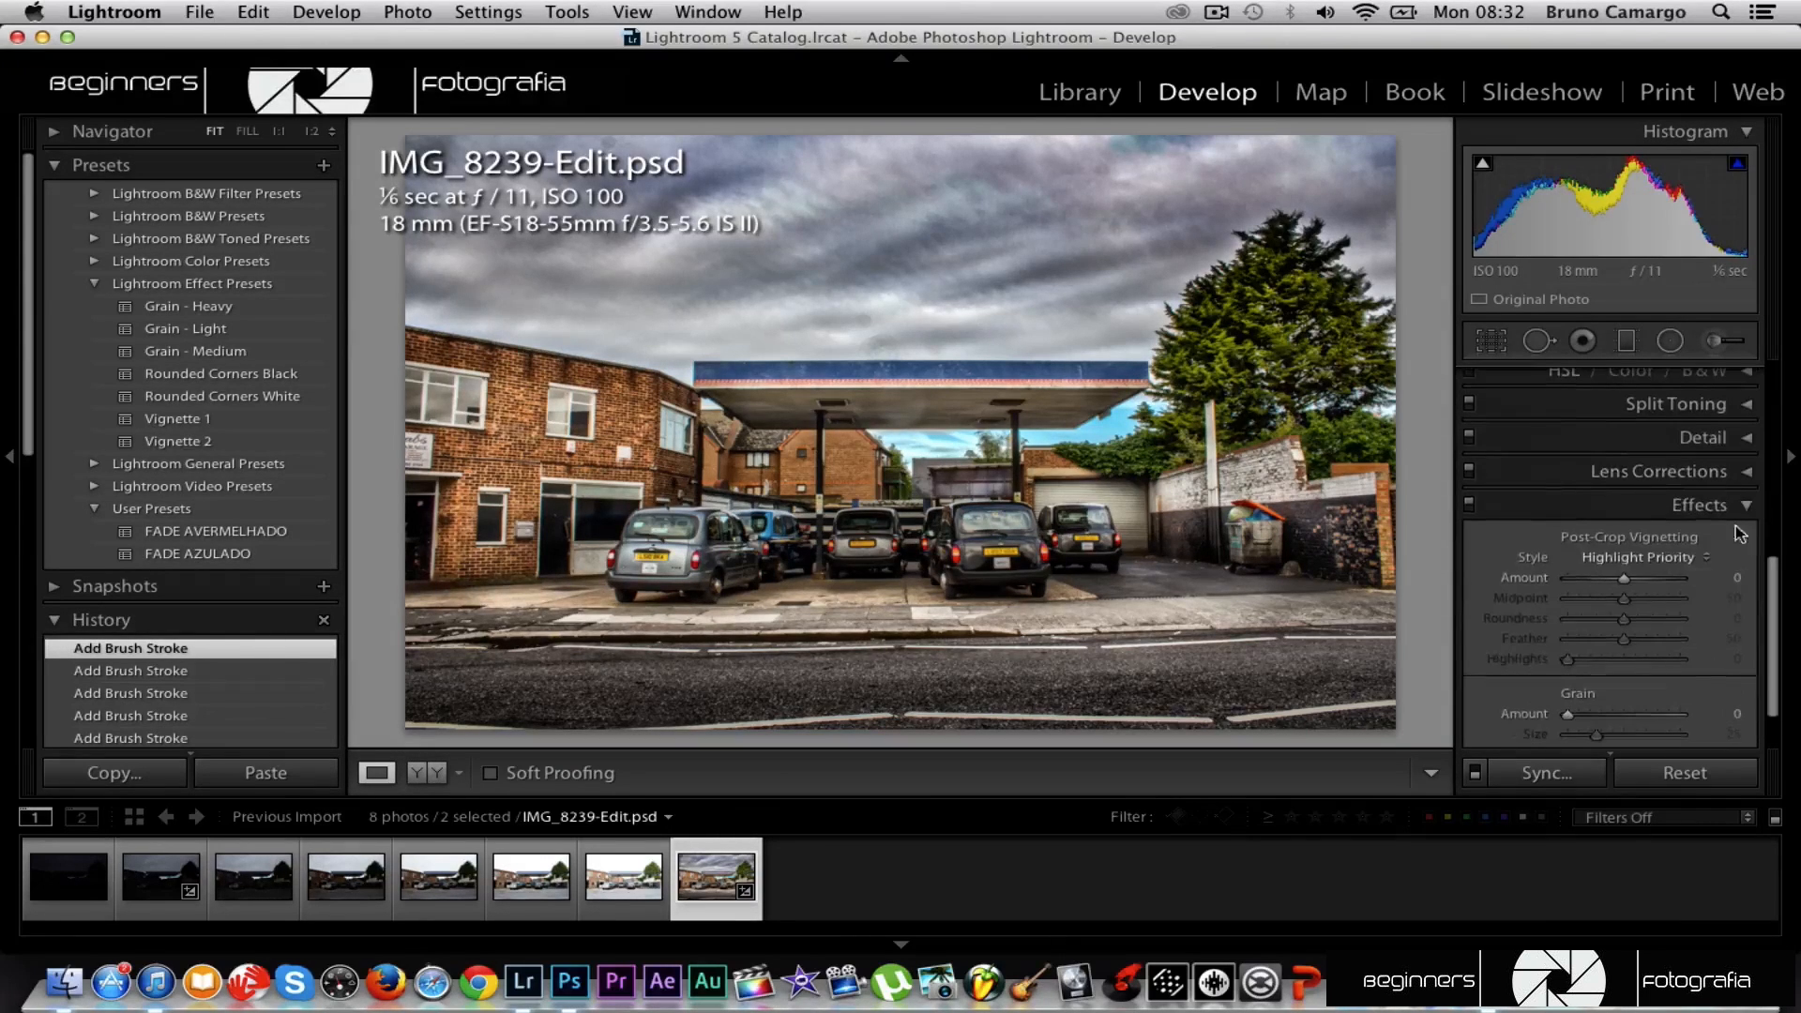
scroll(1684, 544, down, 1)
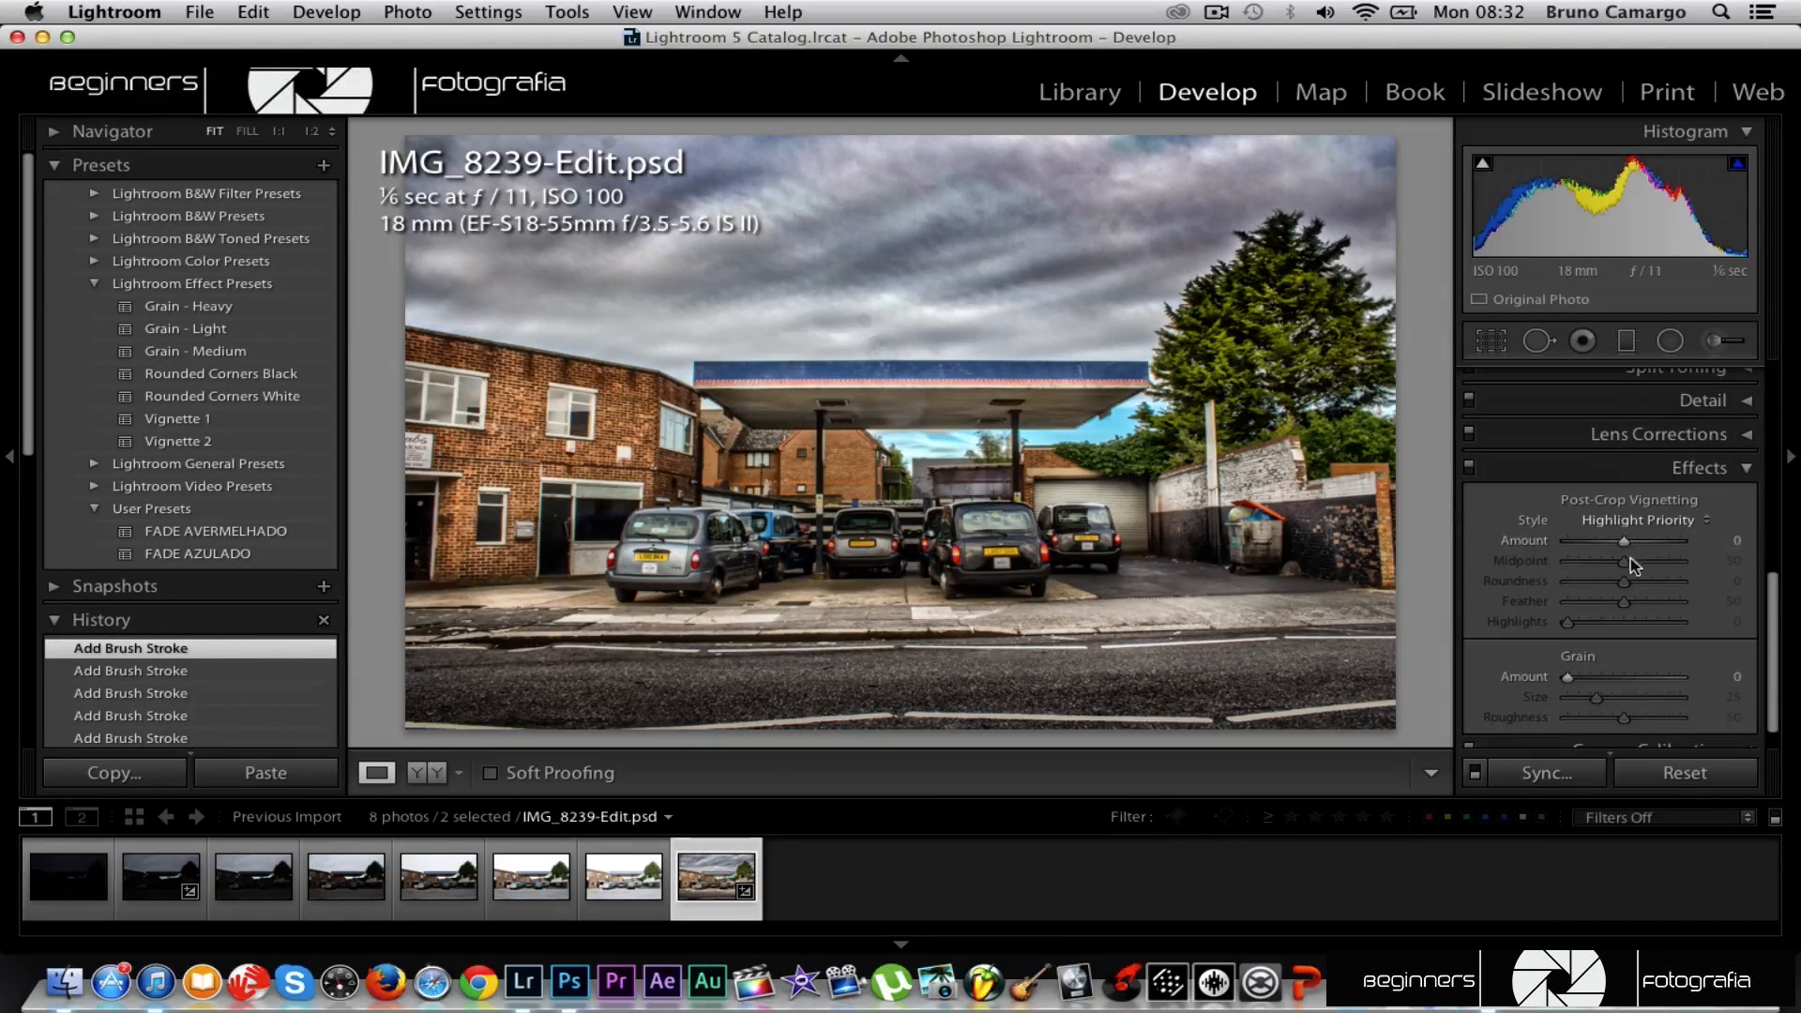
drag(1626, 549, 1599, 549)
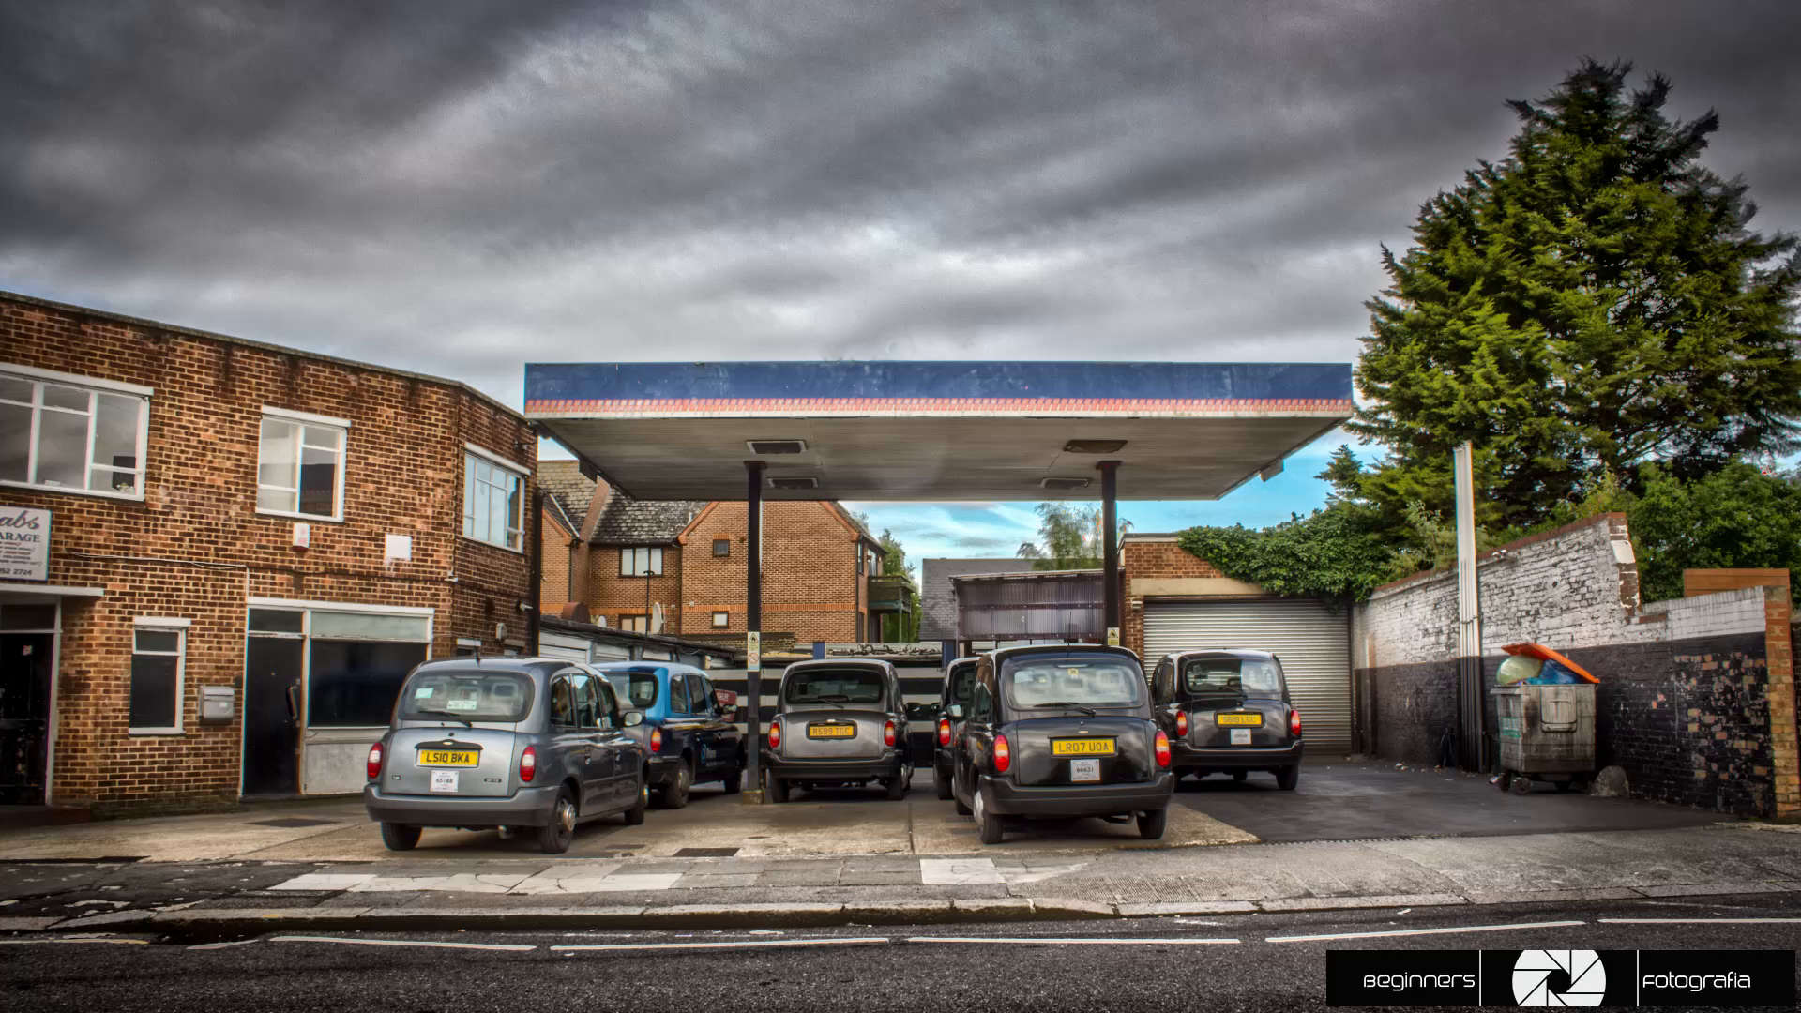